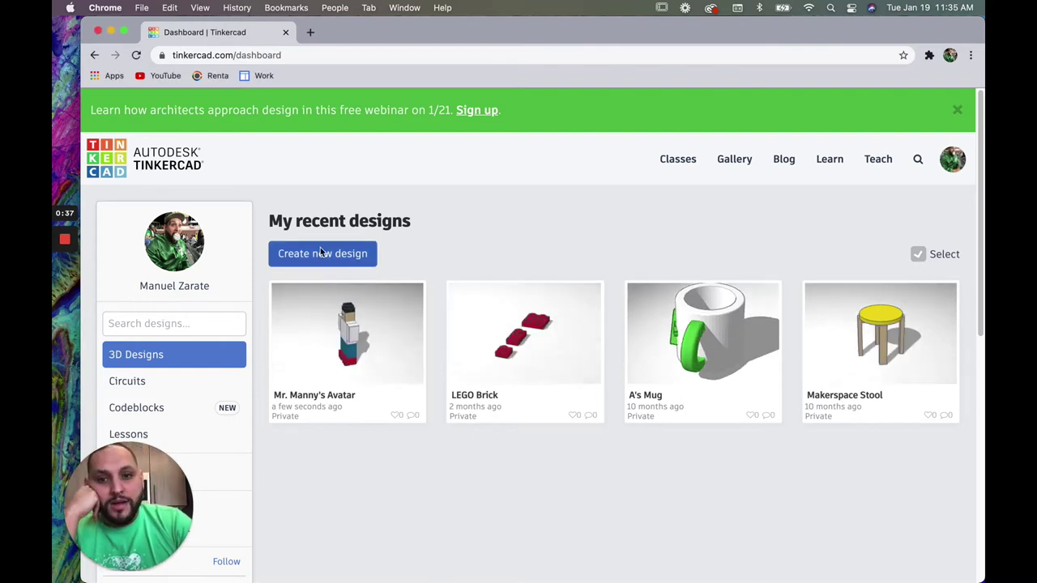
# Step: Create a new blank 3D design, which opens as 'Funky Amur-Snaget' with an empty workplane
pyautogui.click(315, 254)
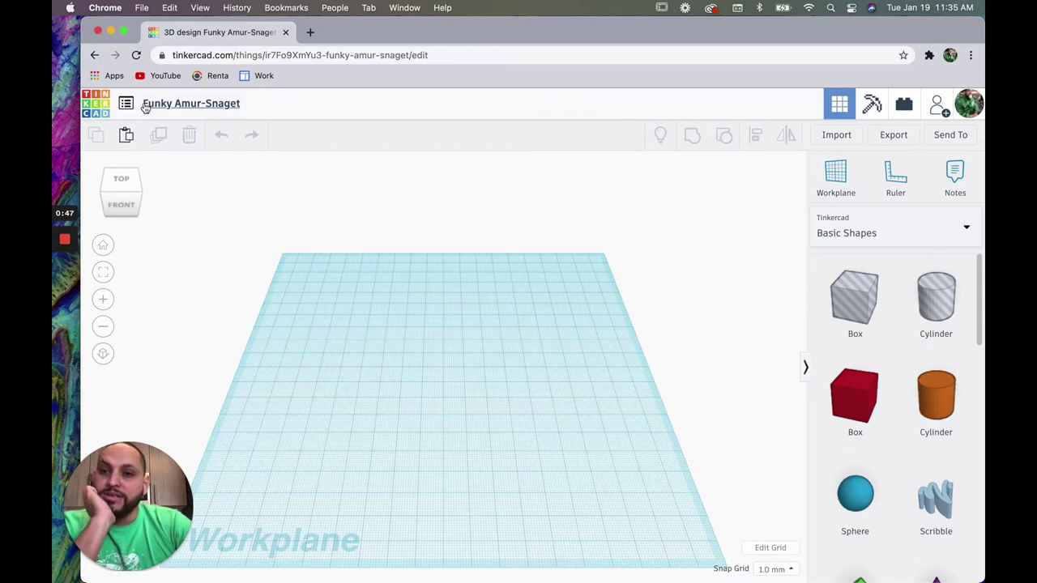
# Step: Rename the design to the earlier avatar design's title with ' 2' appended
pyautogui.click(197, 106)
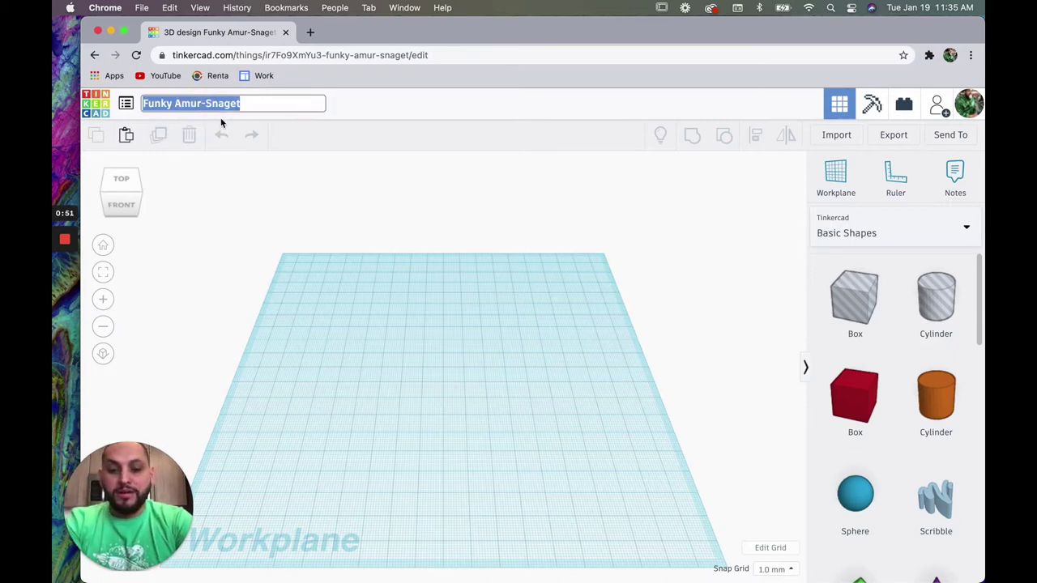
pyautogui.write("Mr. Manny's Avatar")
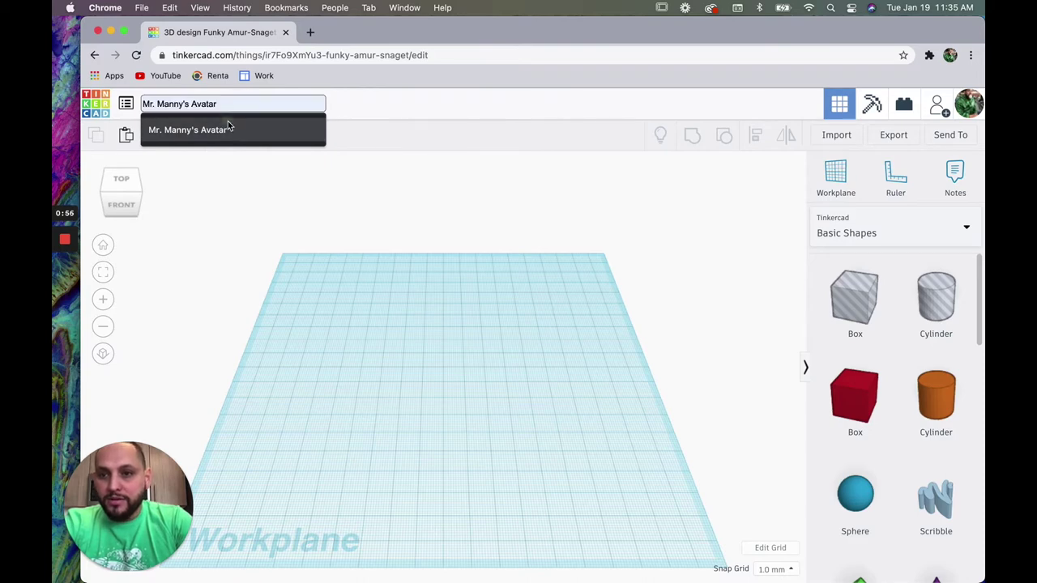
pyautogui.click(228, 123)
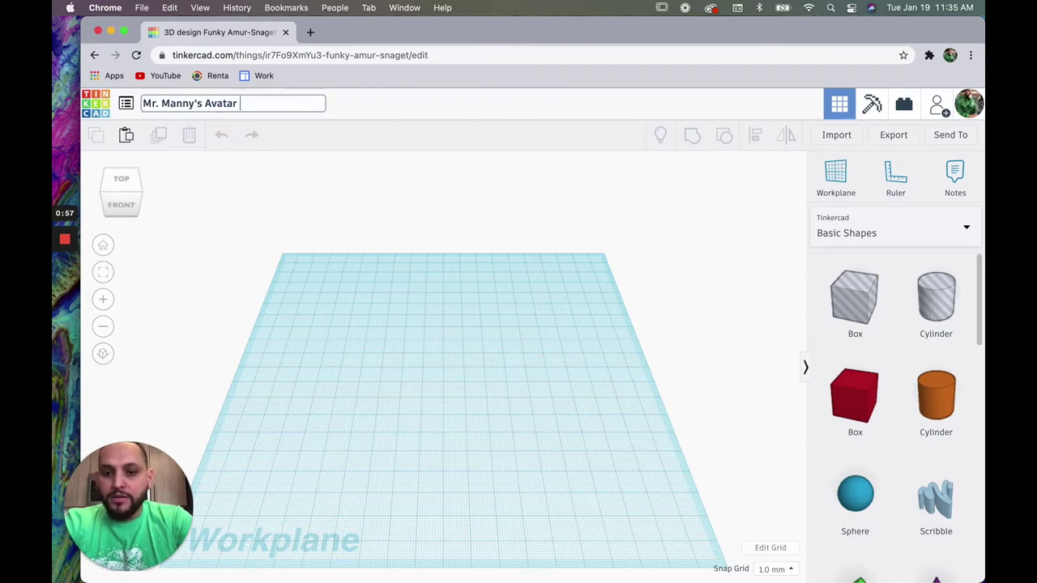
pyautogui.write('2')
pyautogui.press('Return')
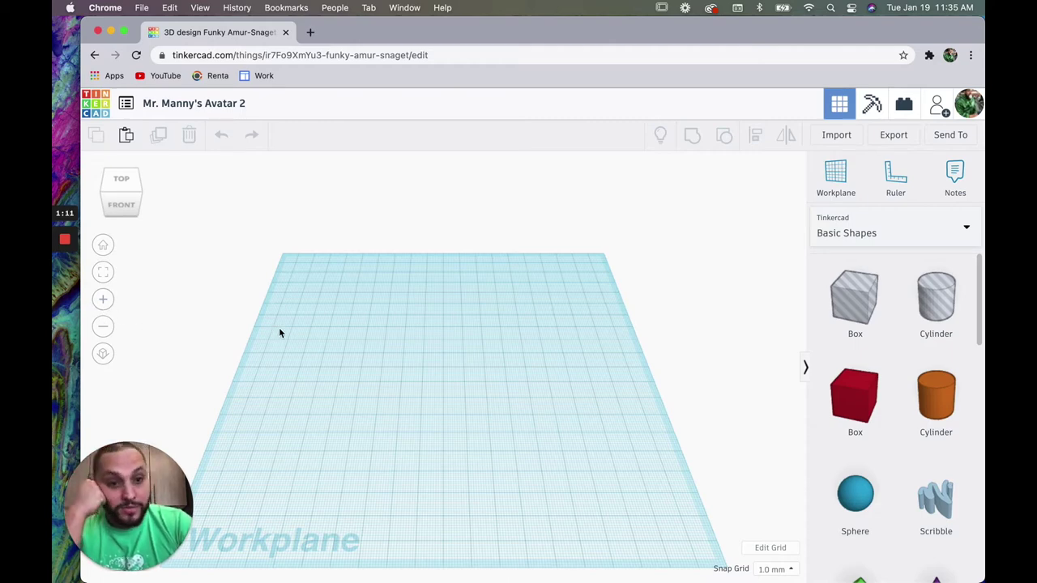
# Step: Browse through the Basic Shapes panel
pyautogui.scroll(-10, 882, 427)
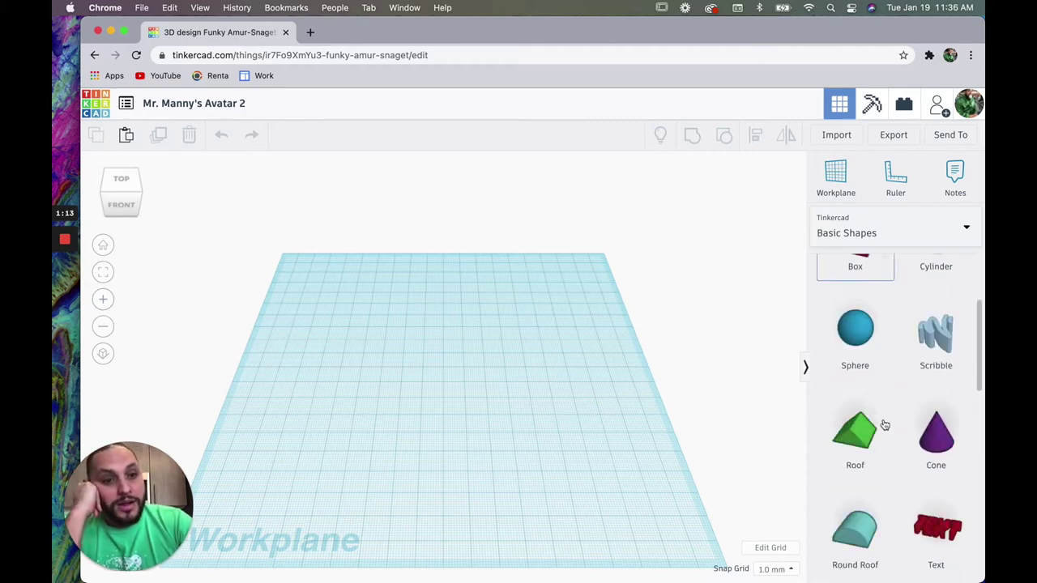
pyautogui.scroll(10, 876, 419)
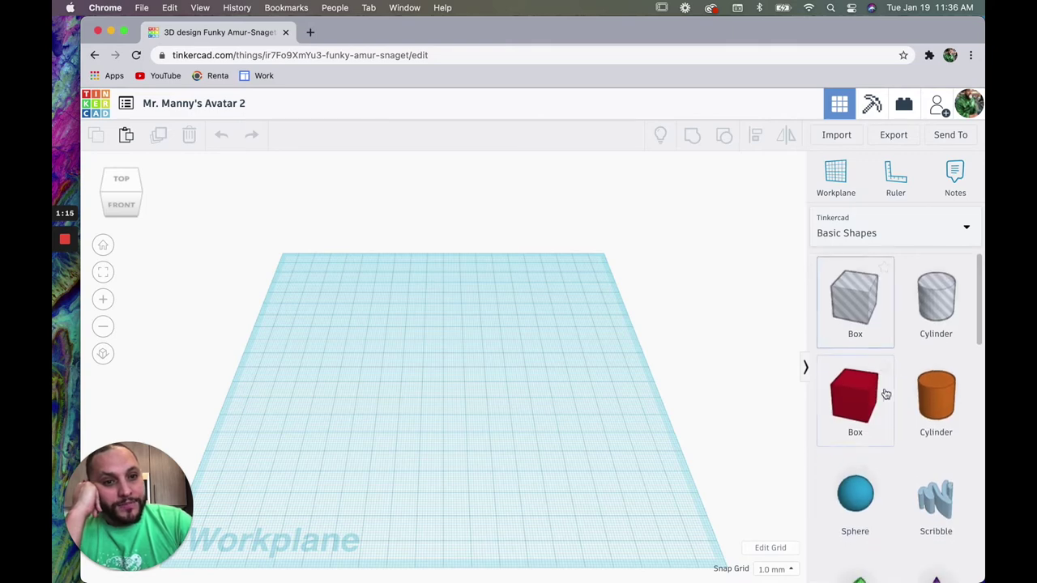
pyautogui.scroll(-6, 929, 427)
pyautogui.scroll(-5, 929, 425)
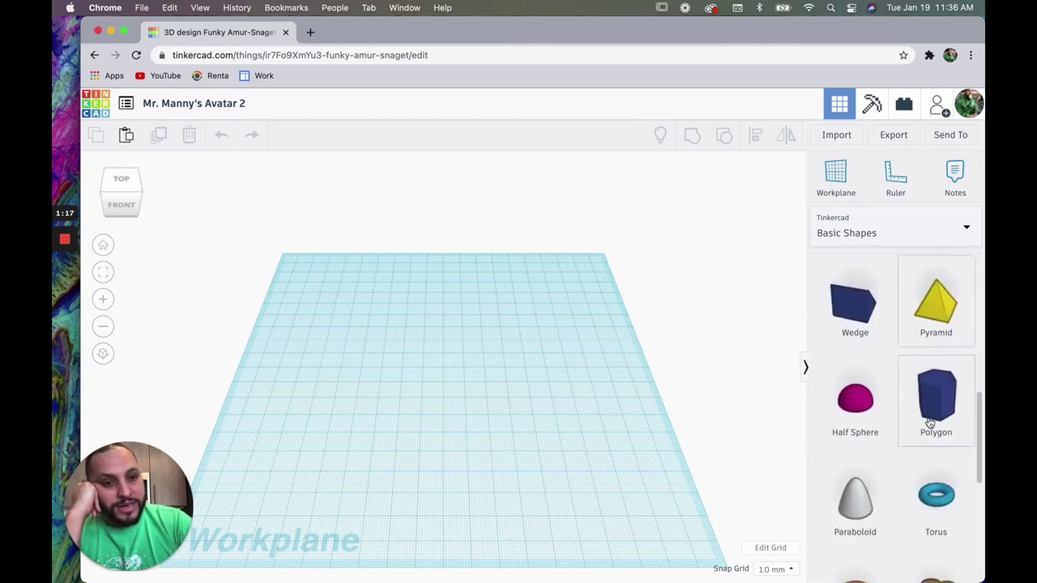
pyautogui.scroll(10, 923, 418)
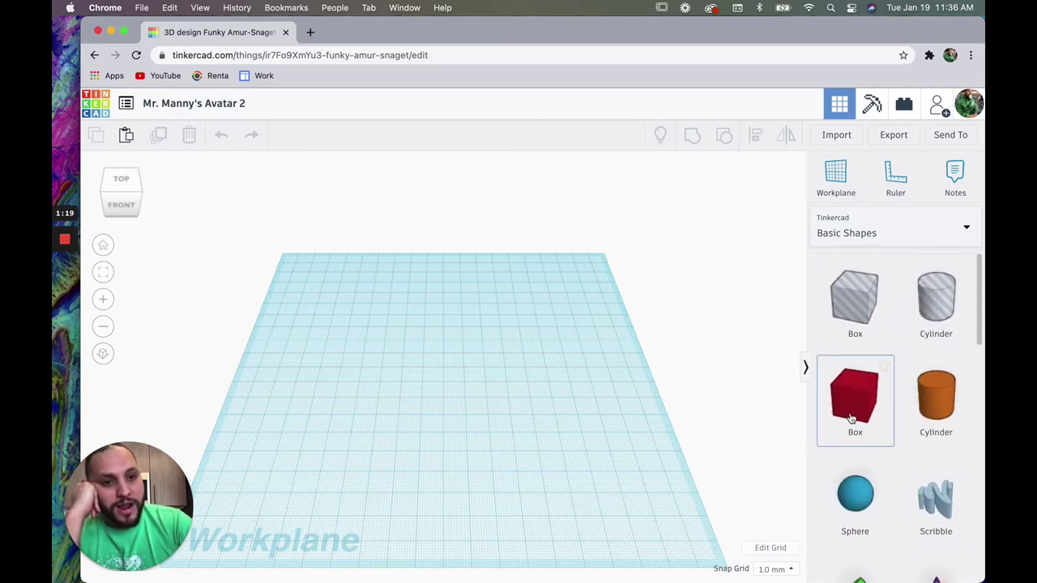
pyautogui.scroll(-4, 893, 497)
pyautogui.scroll(2, 875, 437)
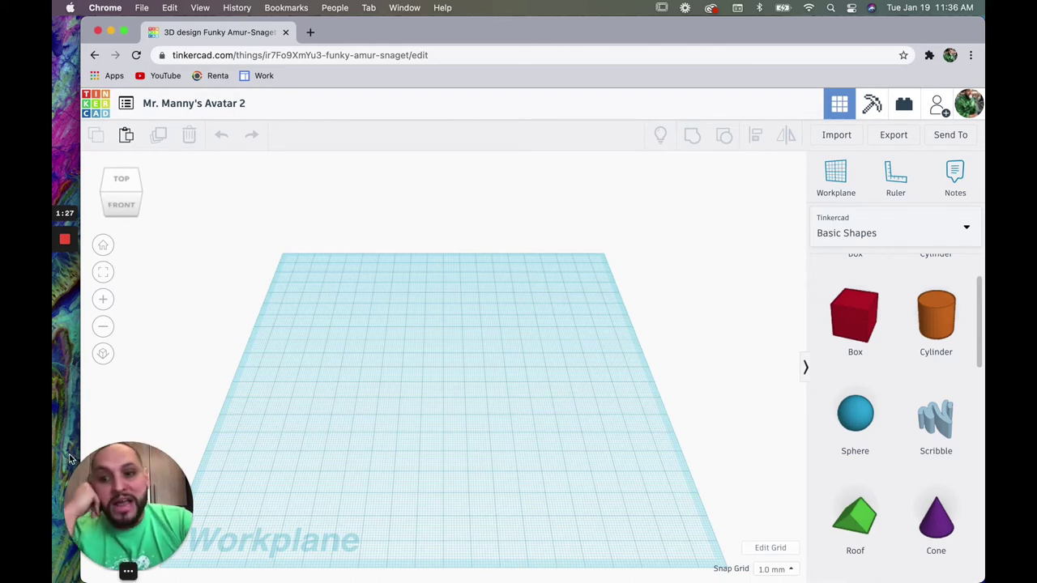
# Step: Switch the workplane to orthographic view and adjust the zoom level
pyautogui.click(103, 353)
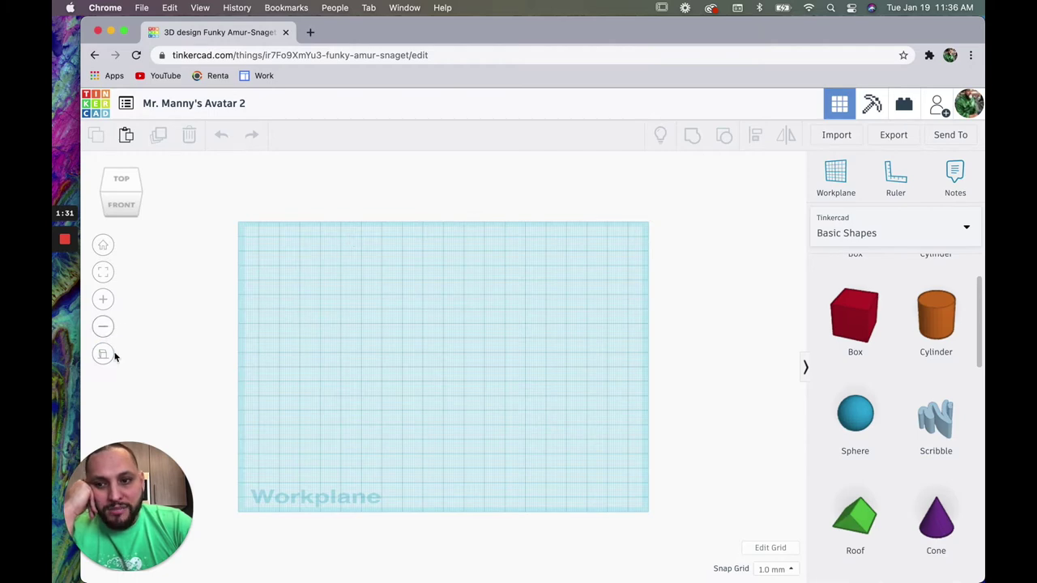
pyautogui.click(111, 357)
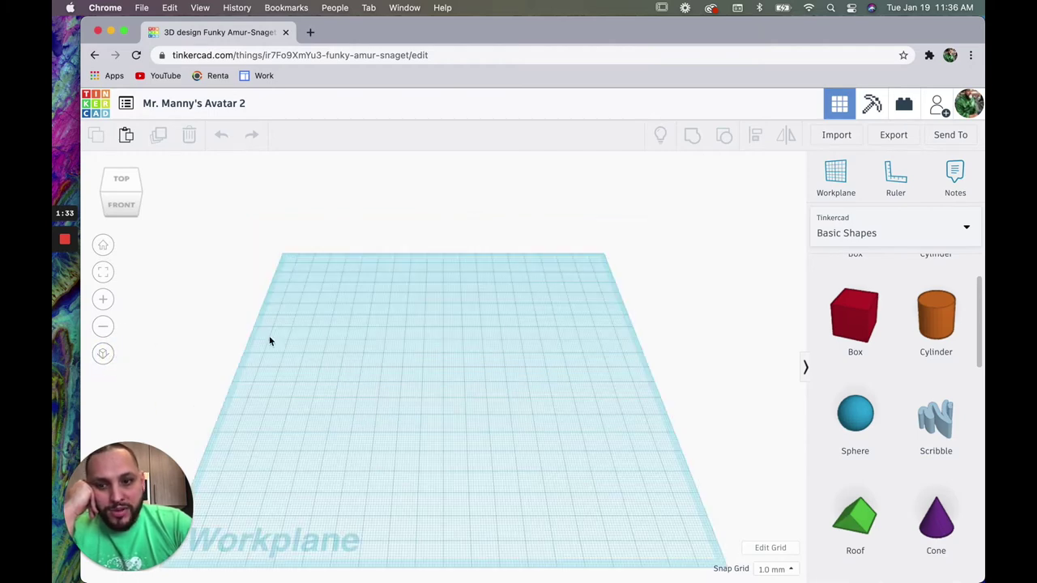
pyautogui.click(103, 356)
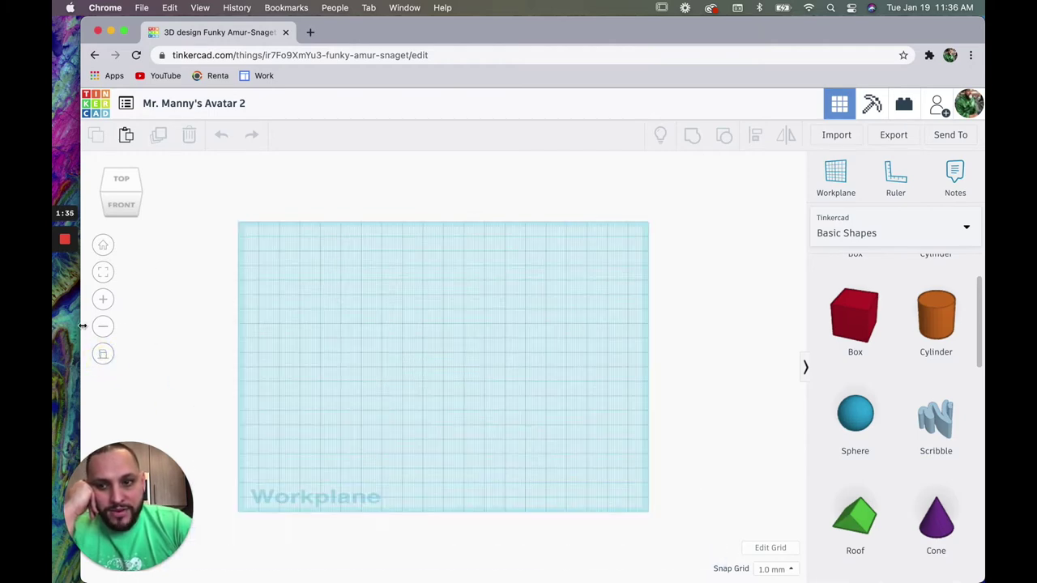
pyautogui.click(104, 299)
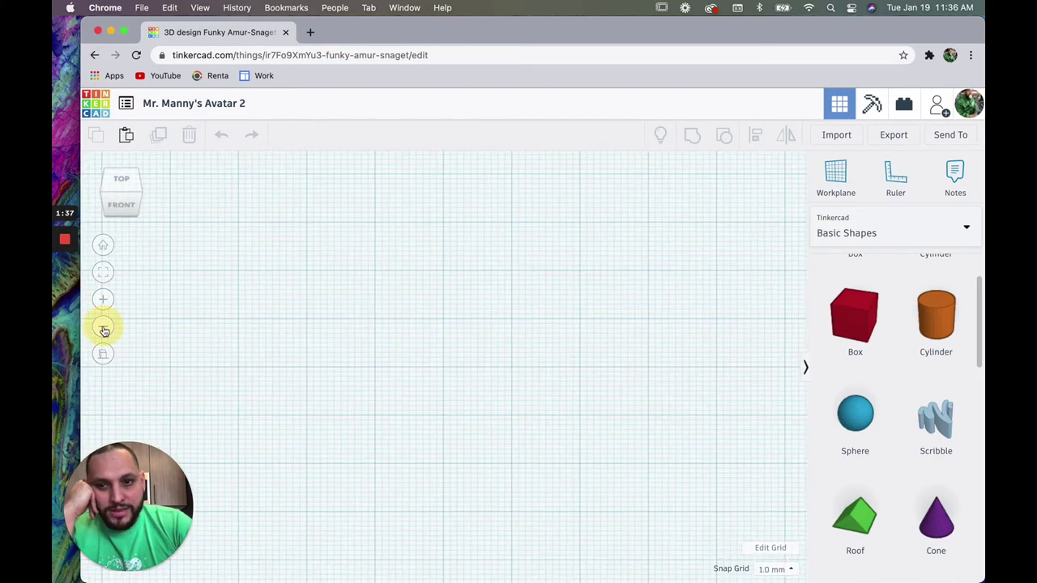
pyautogui.click(103, 328)
pyautogui.click(103, 328)
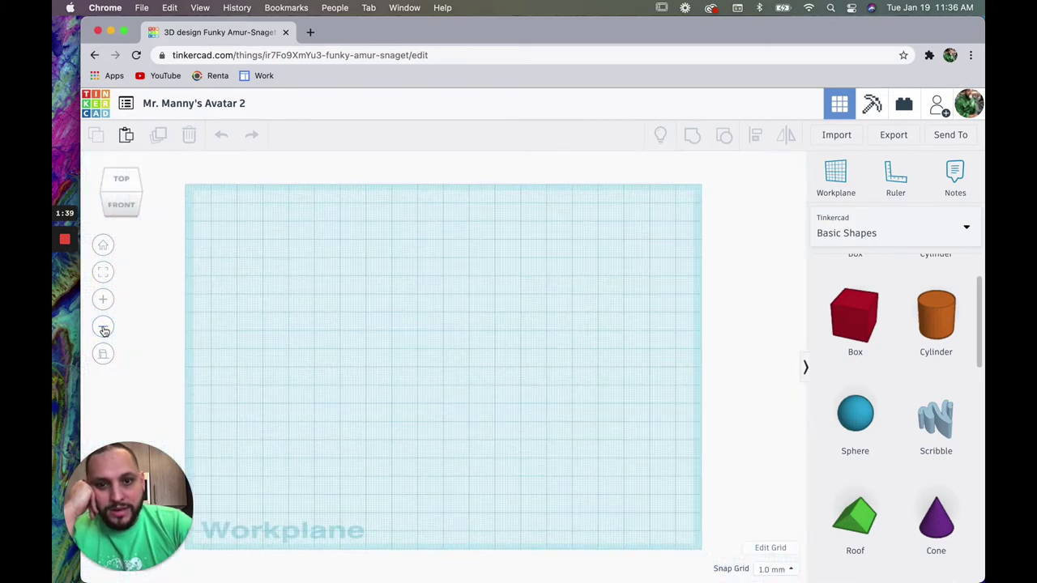
# Step: Change the grid units to Inches, keep the Default preset, and update the grid
pyautogui.click(767, 554)
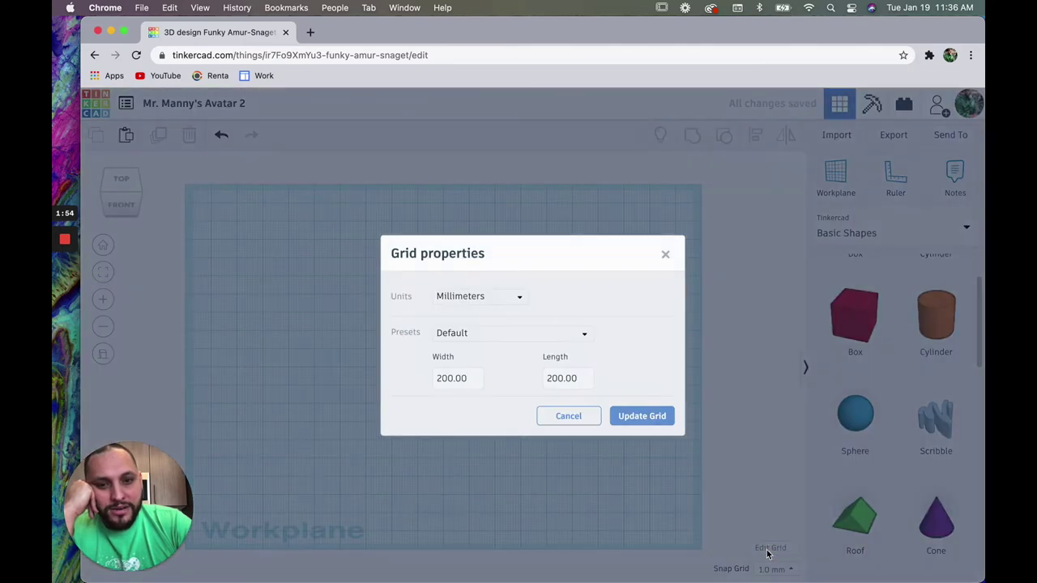
pyautogui.click(507, 300)
pyautogui.click(481, 345)
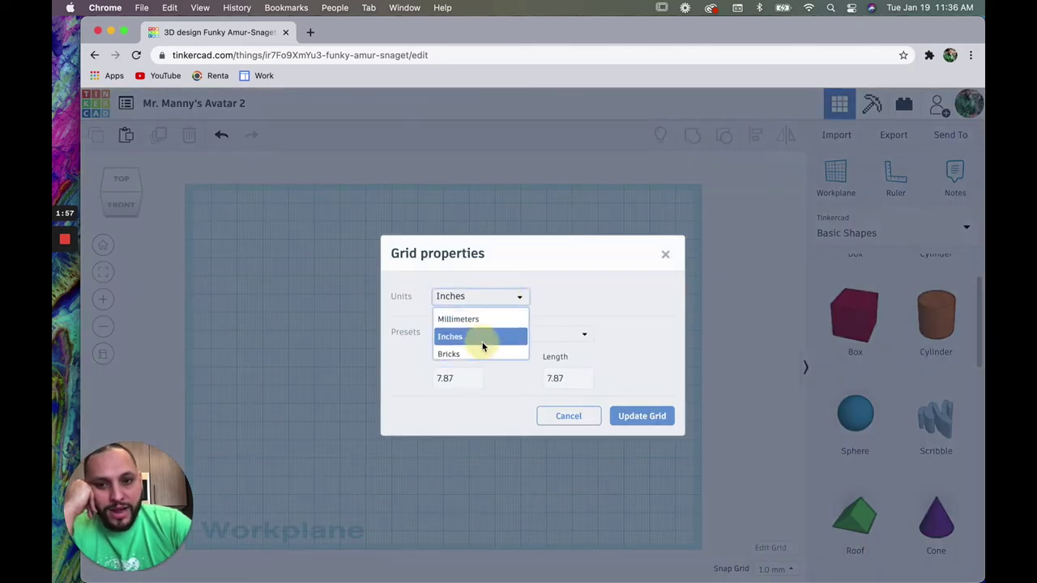
pyautogui.click(474, 341)
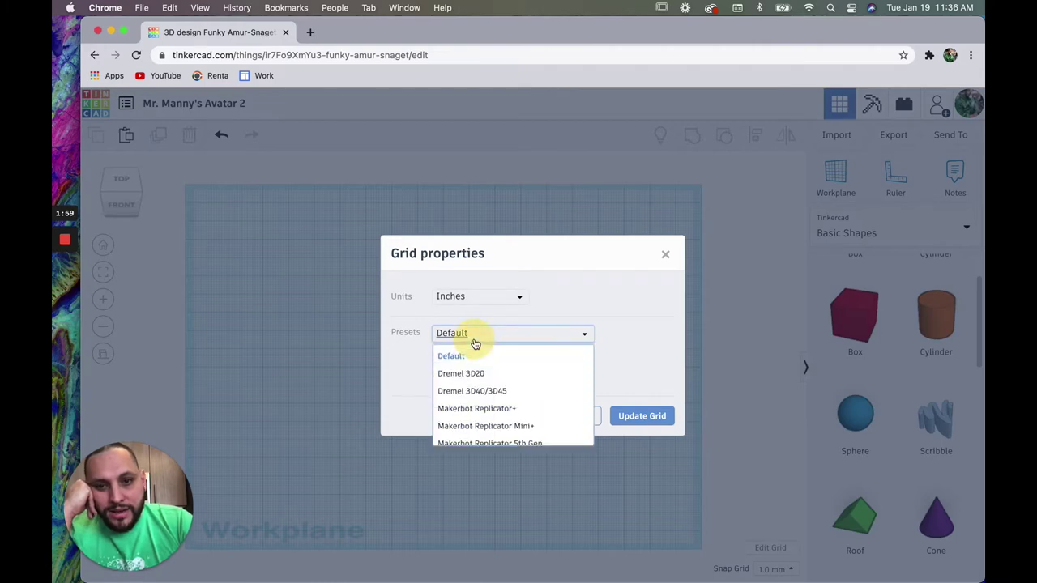
pyautogui.scroll(-3, 567, 395)
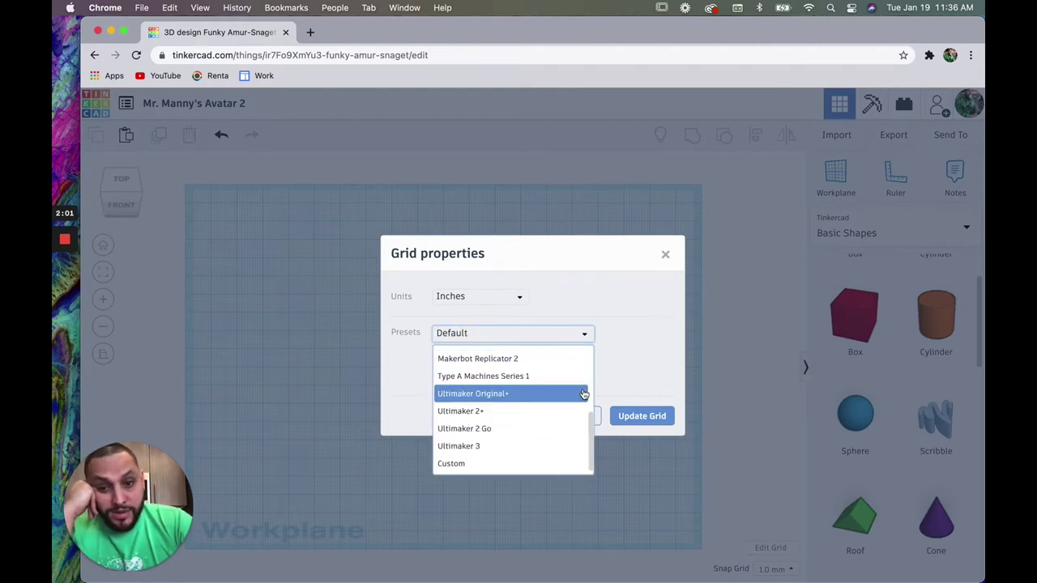
pyautogui.scroll(3, 567, 395)
pyautogui.scroll(-3, 565, 398)
pyautogui.scroll(3, 565, 398)
pyautogui.click(631, 335)
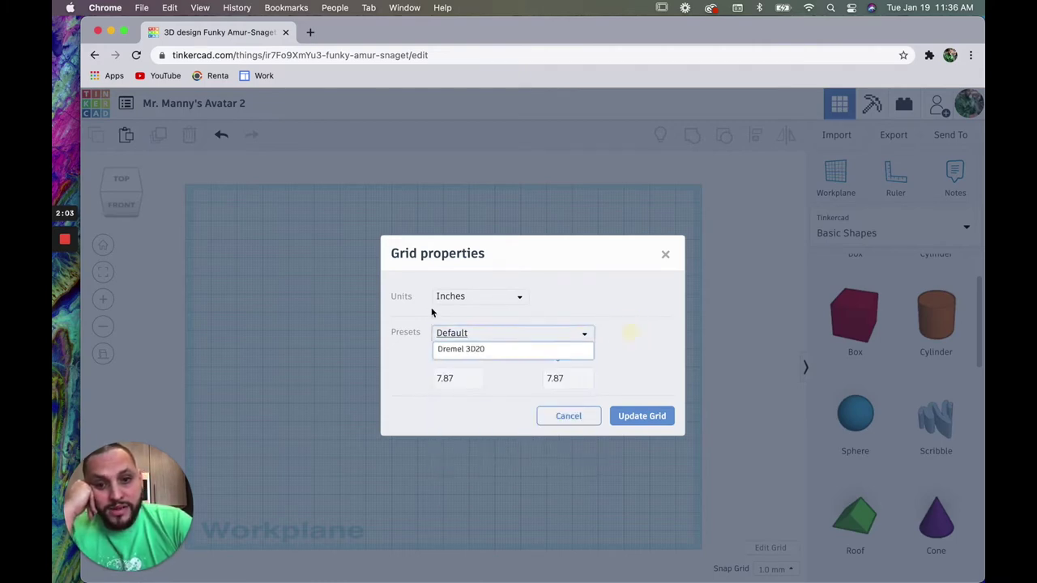
pyautogui.click(639, 426)
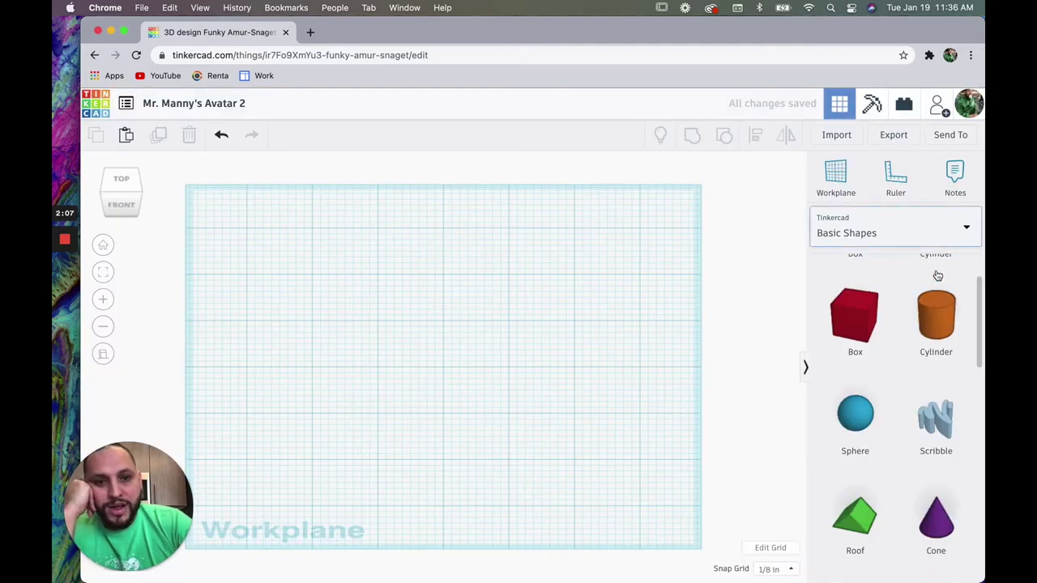
# Step: Place a red box on the workplane and adjust its height into a long slab
pyautogui.moveTo(855, 316); pyautogui.dragTo(410, 396)
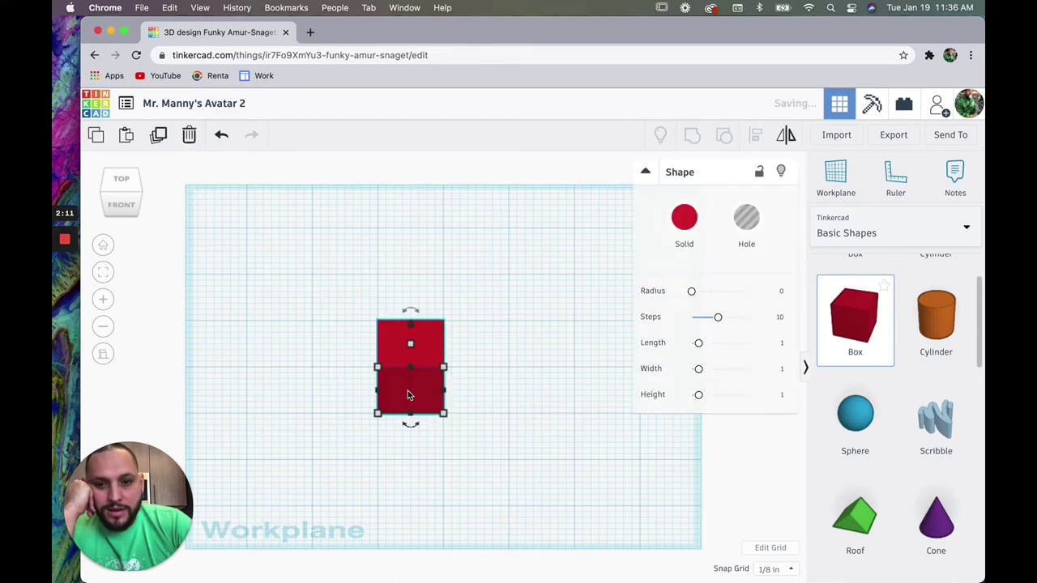
pyautogui.click(131, 181)
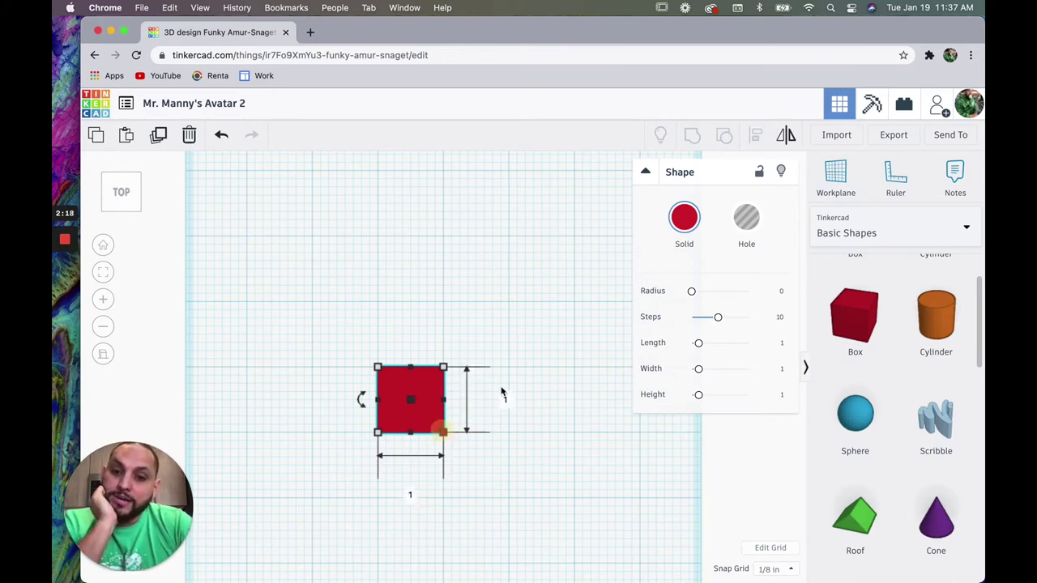
pyautogui.click(121, 193)
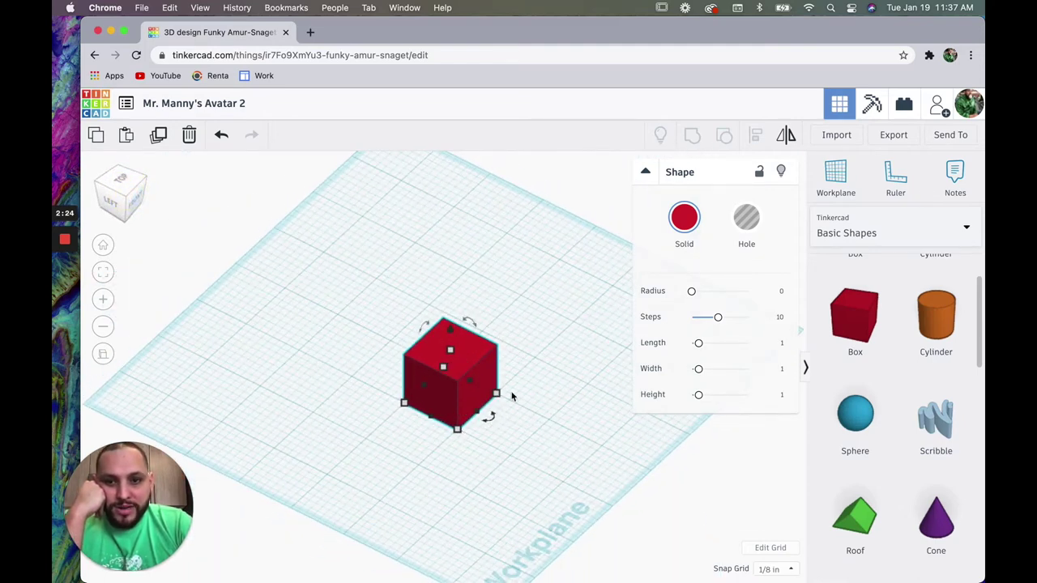
pyautogui.moveTo(451, 351); pyautogui.dragTo(453, 382)
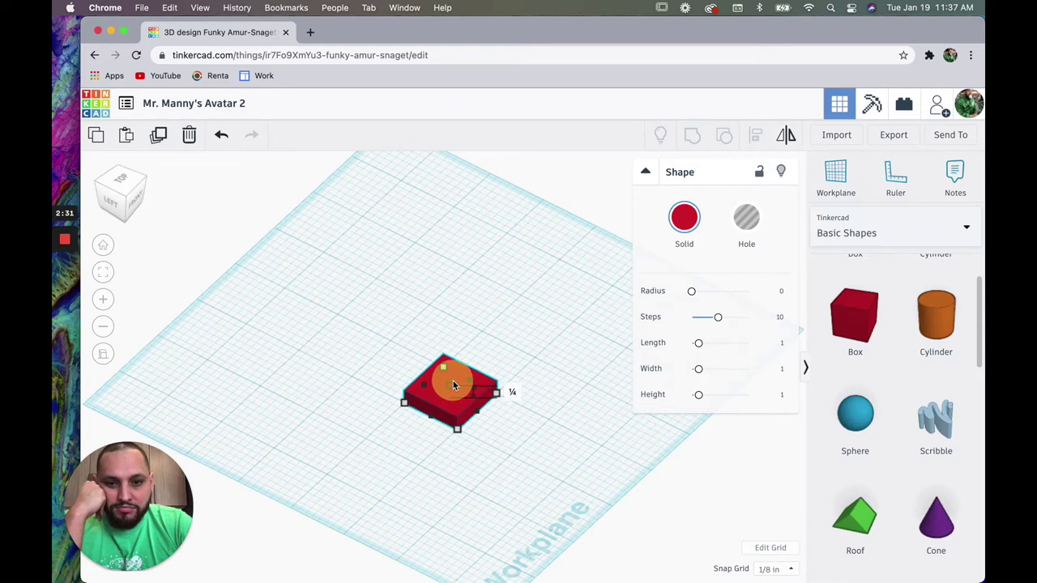
pyautogui.moveTo(453, 384); pyautogui.dragTo(476, 420)
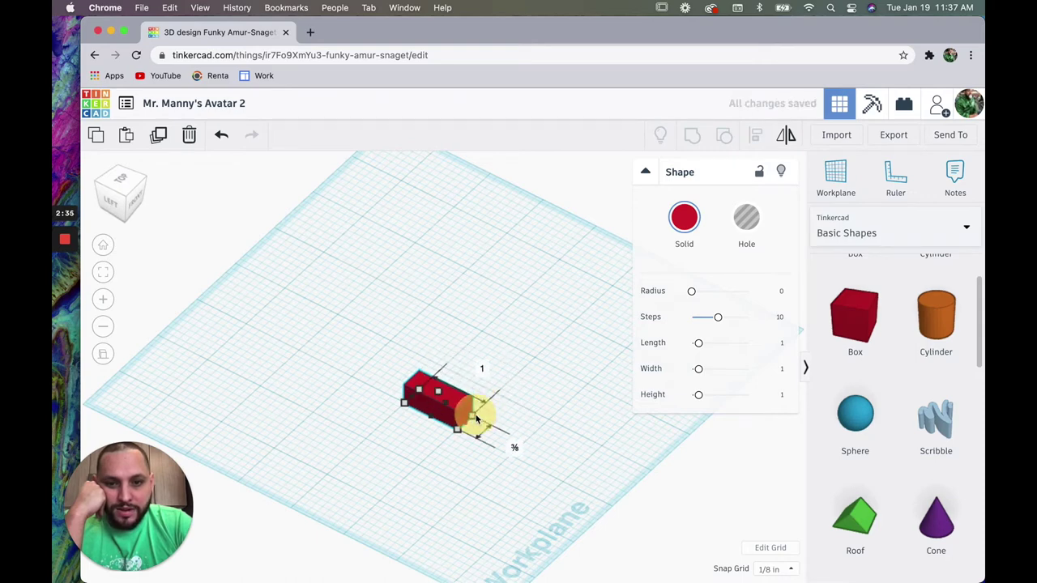
# Step: Inspect the red block from the top and the side, zooming in on it
pyautogui.click(122, 182)
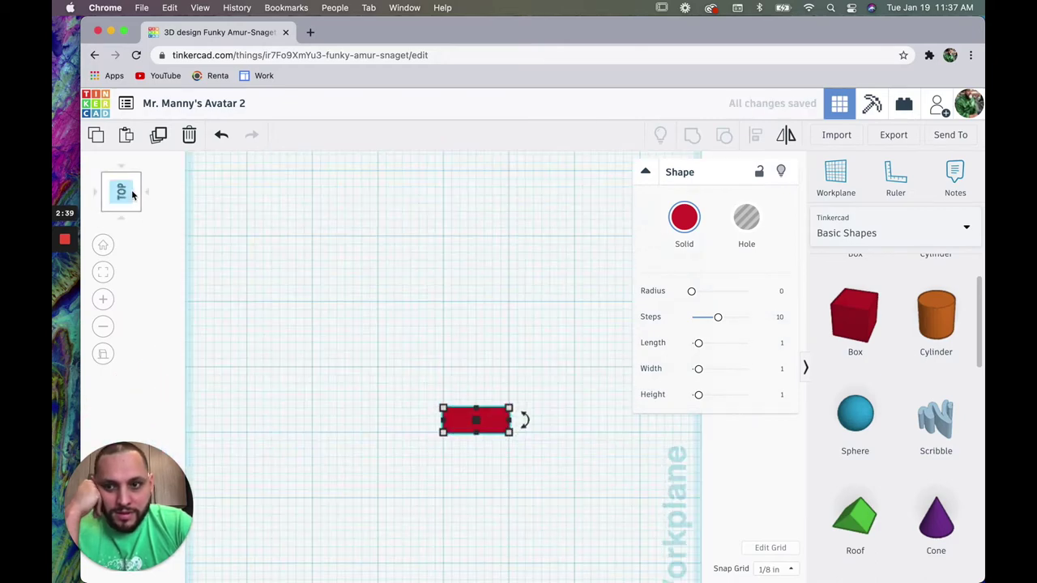
pyautogui.click(103, 244)
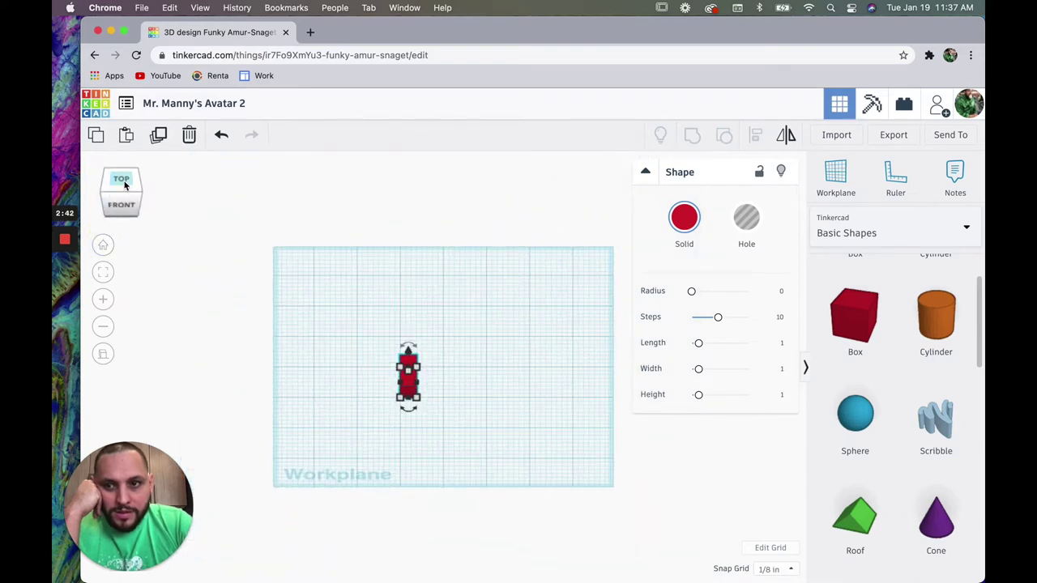
pyautogui.click(123, 178)
pyautogui.click(474, 370)
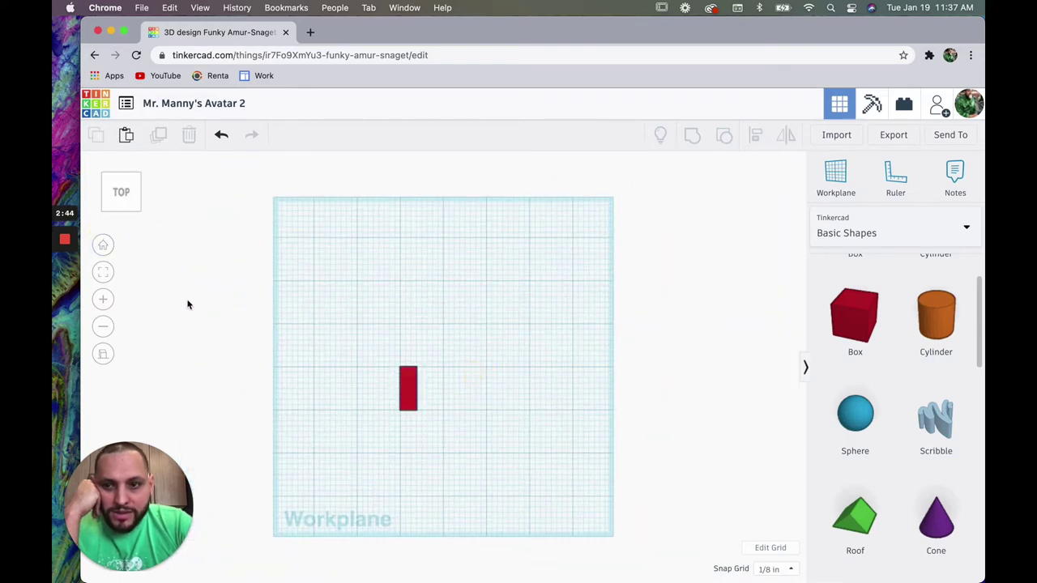
pyautogui.click(106, 301)
pyautogui.click(105, 301)
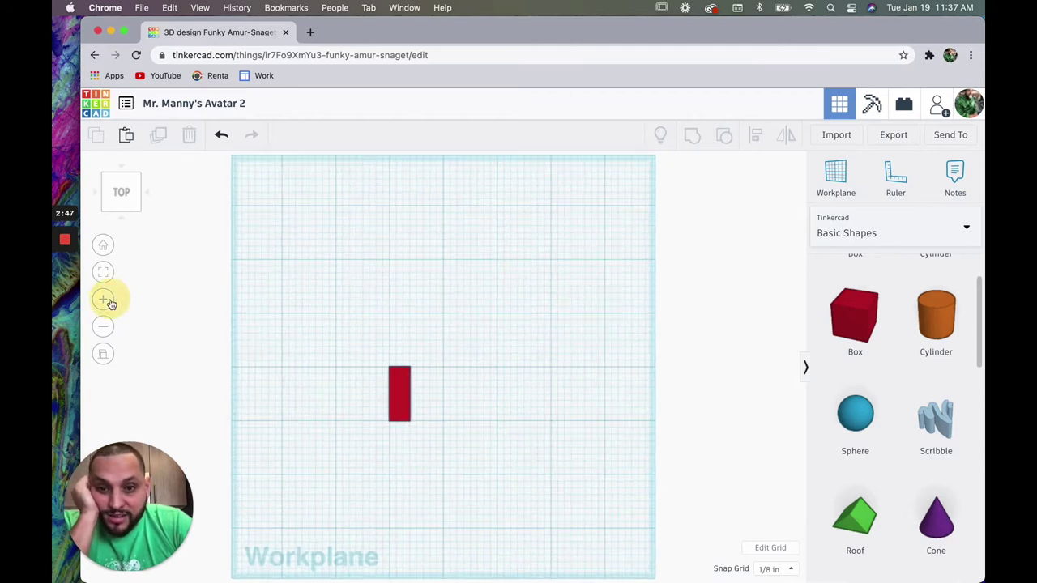
pyautogui.click(390, 429)
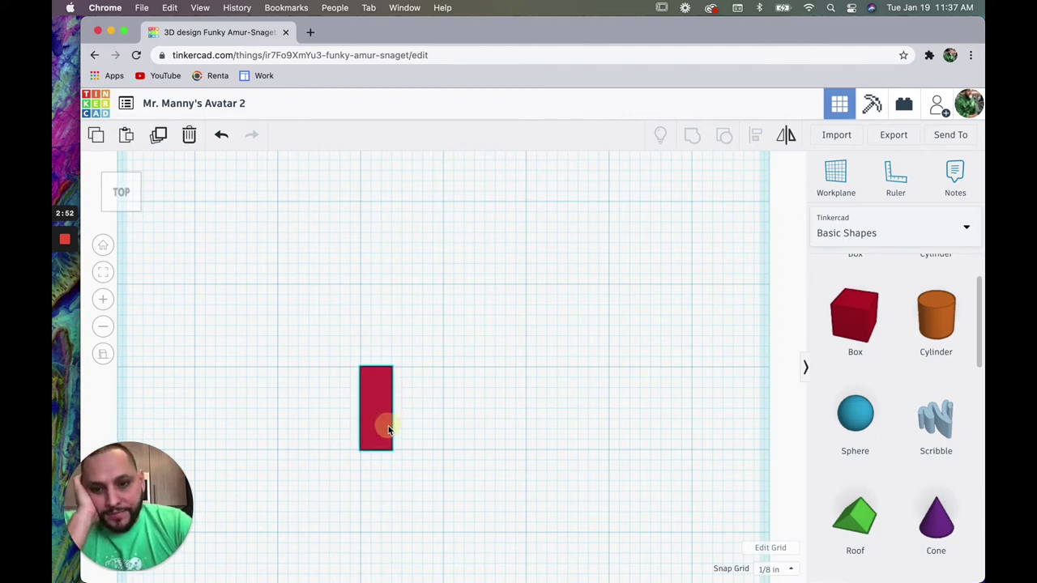
pyautogui.click(146, 193)
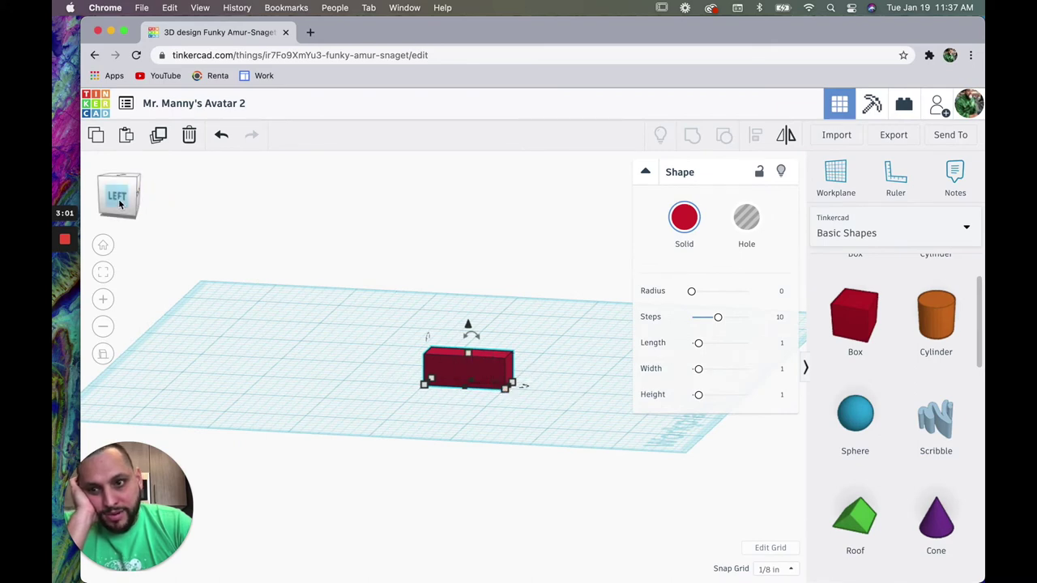
pyautogui.moveTo(118, 199); pyautogui.dragTo(109, 210)
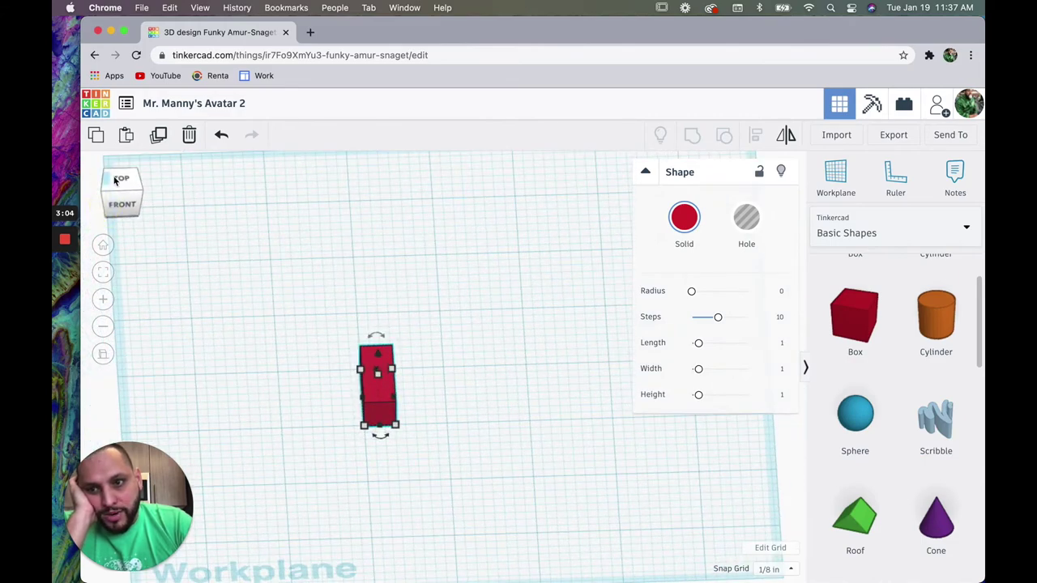
# Step: Duplicate the red block and place the copy beside it with a narrow gap
pyautogui.click(115, 181)
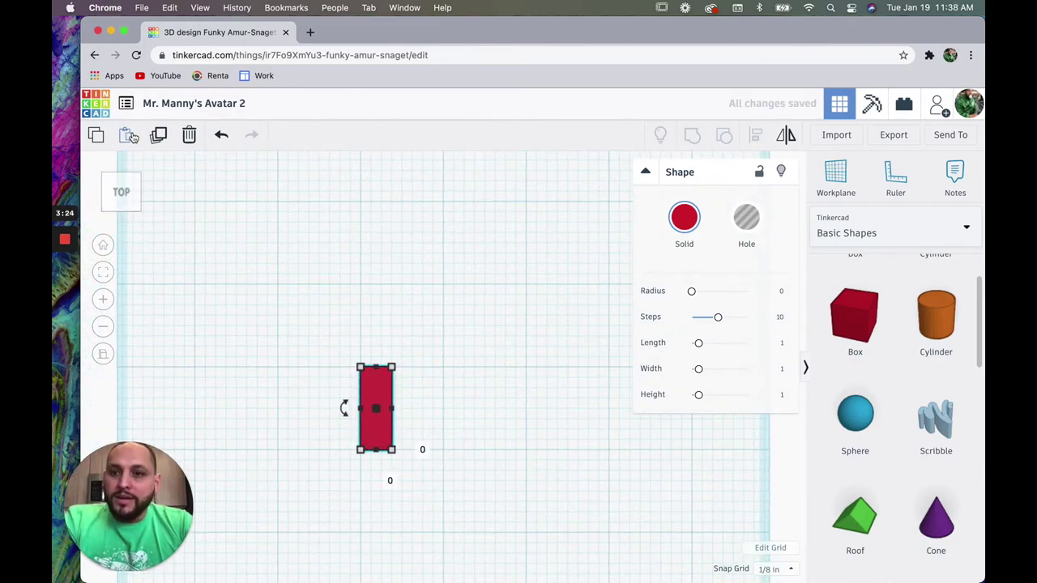
pyautogui.click(454, 354)
pyautogui.click(377, 437)
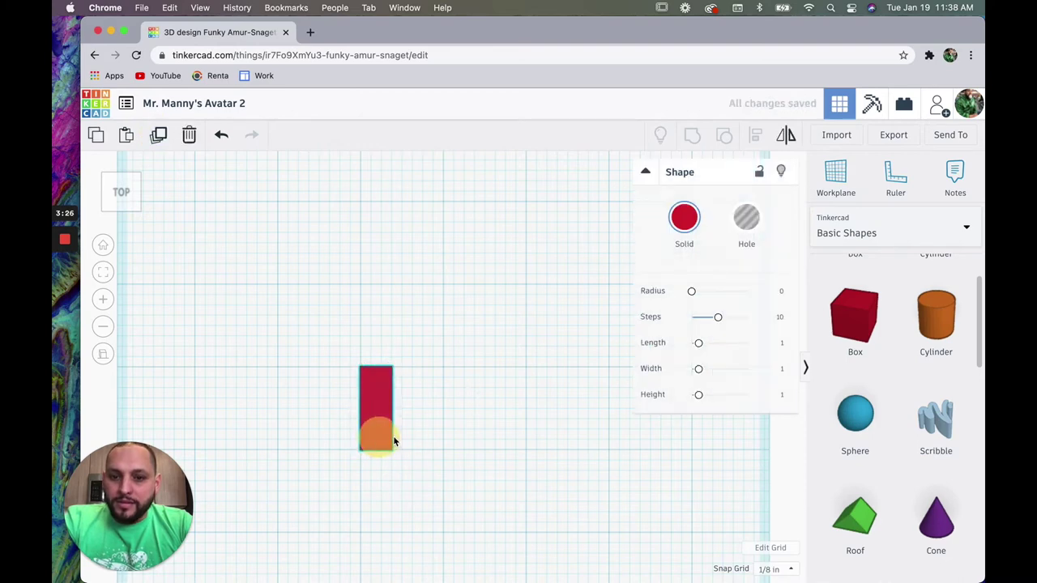
pyautogui.keyDown('alt'); pyautogui.moveTo(395, 442); pyautogui.dragTo(440, 434); pyautogui.keyUp('alt')
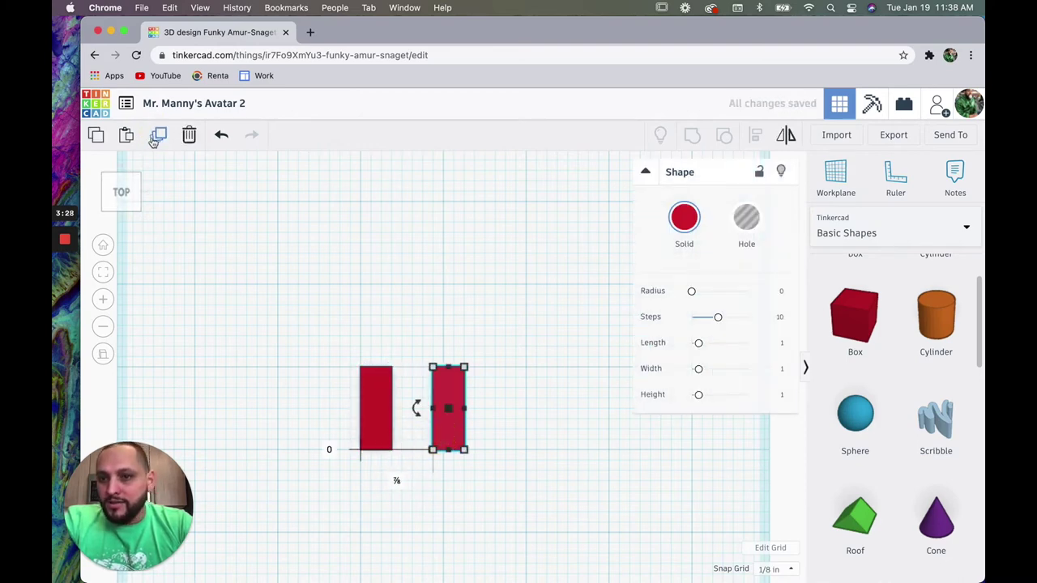
pyautogui.moveTo(370, 405)
pyautogui.mouseDown()
pyautogui.moveTo(308, 410)
pyautogui.moveTo(379, 414)
pyautogui.mouseUp()
pyautogui.moveTo(452, 418); pyautogui.dragTo(437, 411)
pyautogui.click(473, 416)
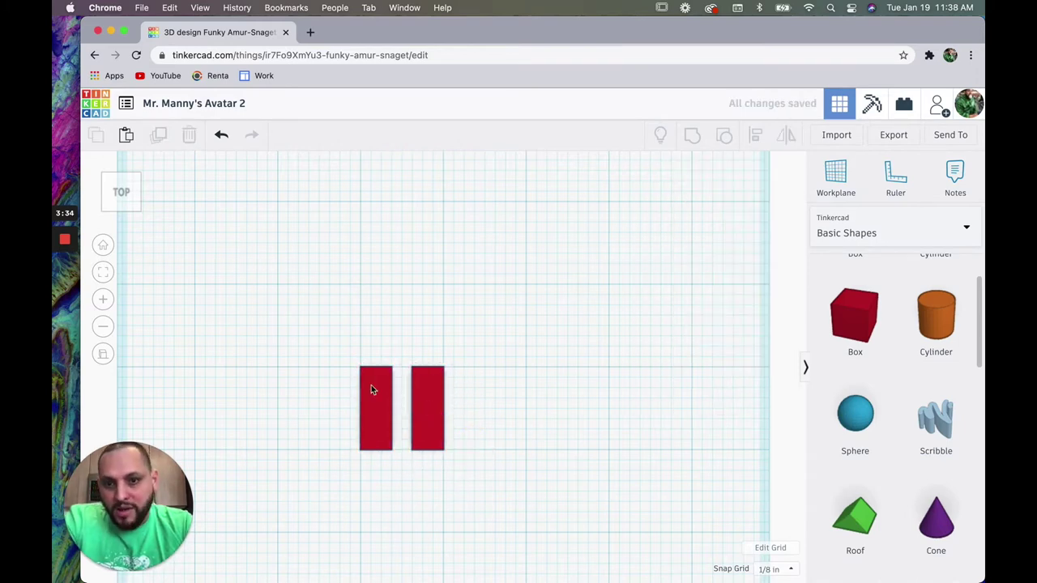
# Step: Select both red blocks together from the top-down view
pyautogui.moveTo(130, 194)
pyautogui.mouseDown()
pyautogui.moveTo(139, 176)
pyautogui.moveTo(122, 191)
pyautogui.mouseUp()
pyautogui.click(123, 191)
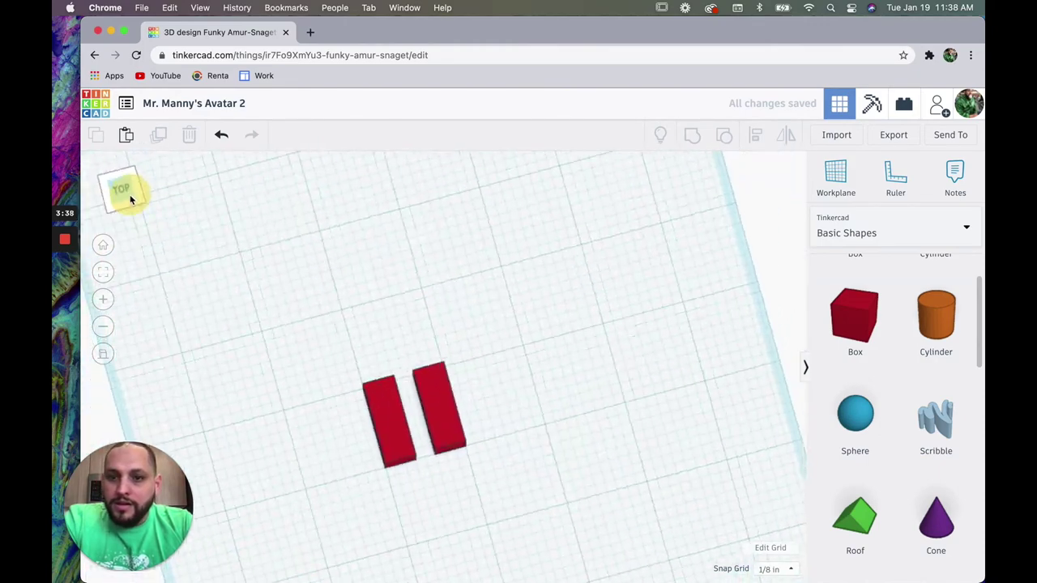
pyautogui.click(370, 411)
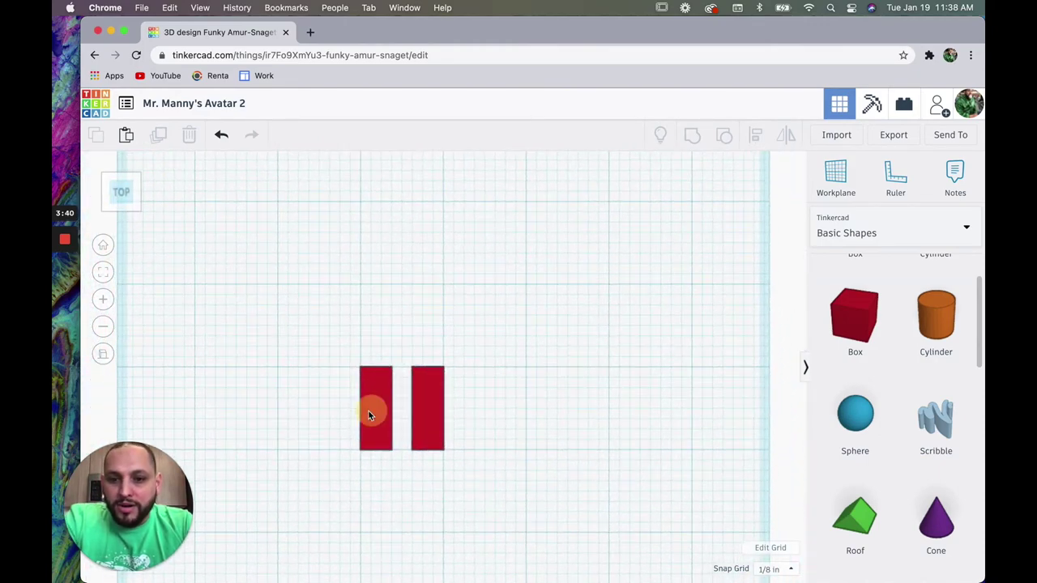
pyautogui.keyDown('shift'); pyautogui.click(427, 424); pyautogui.keyUp('shift')
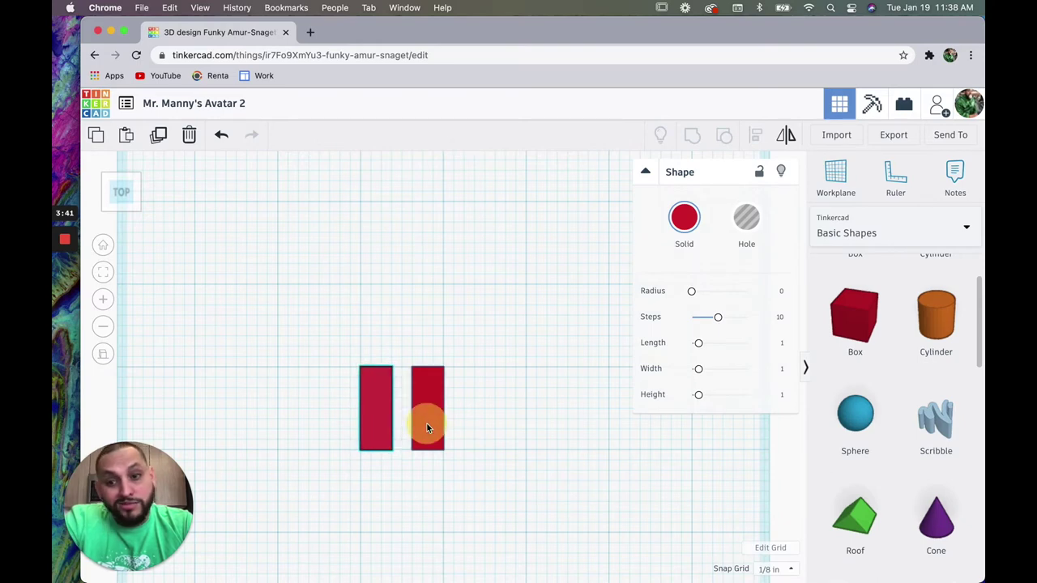
# Step: Try dark teal and light cyan, then settle on dark blue for both blocks
pyautogui.click(680, 219)
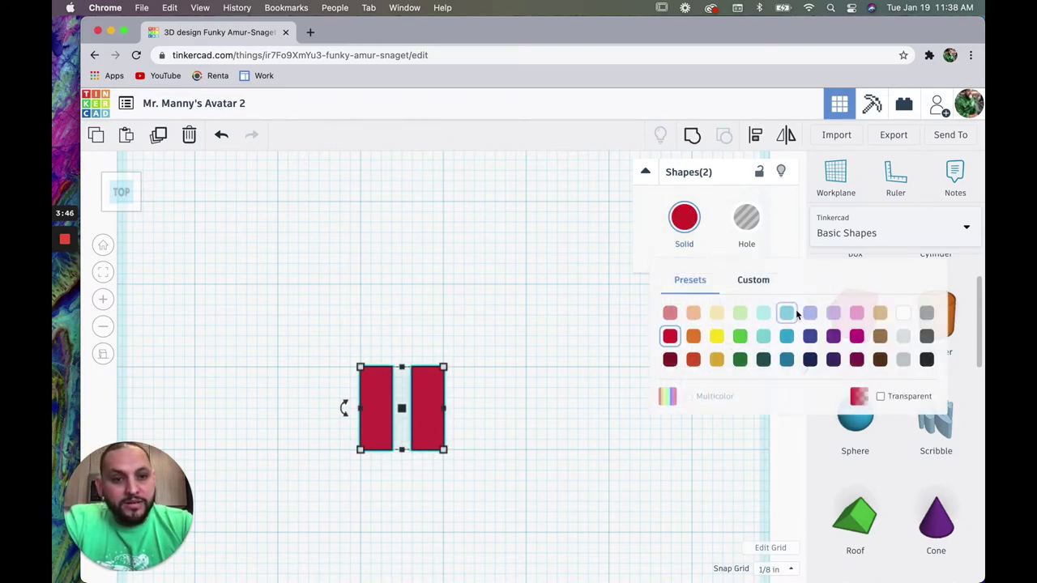
pyautogui.click(764, 361)
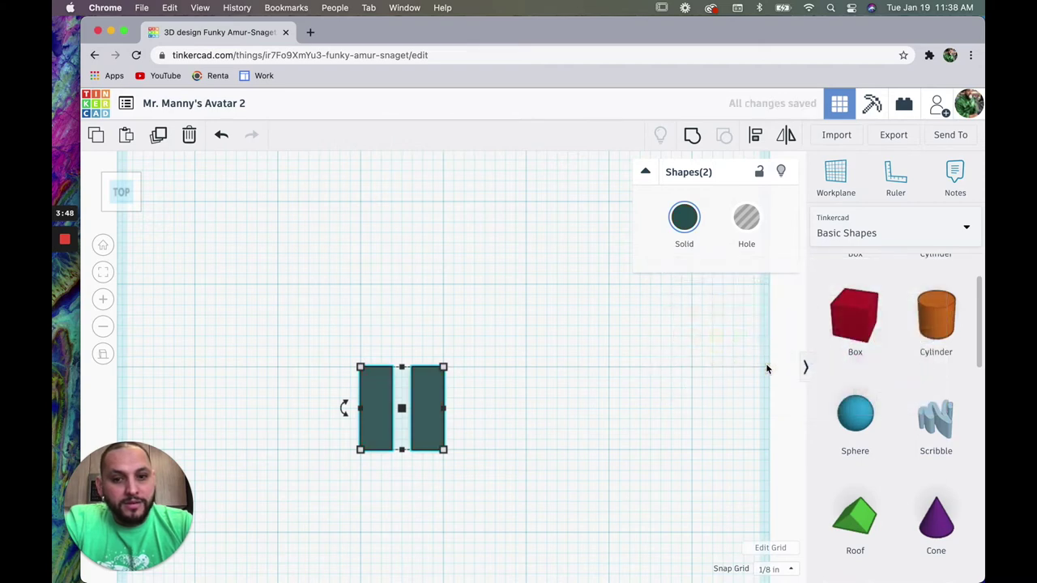
pyautogui.click(690, 229)
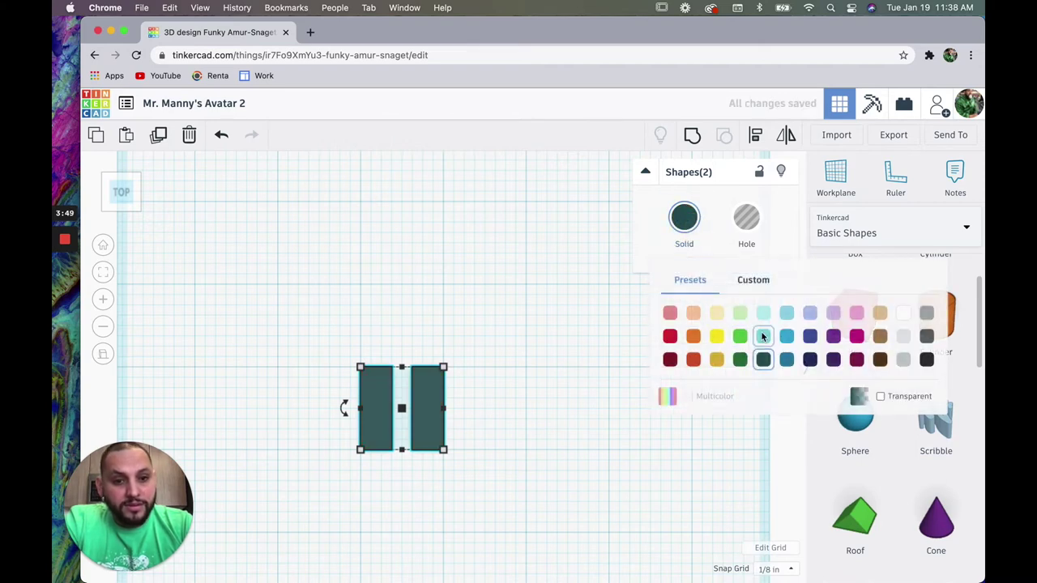
pyautogui.click(762, 337)
pyautogui.click(686, 227)
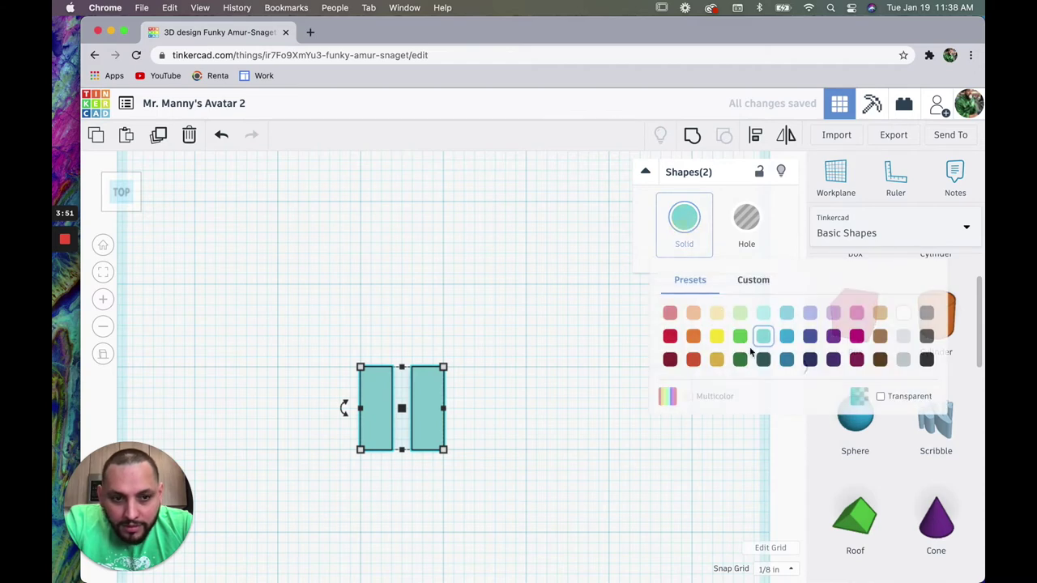
pyautogui.click(786, 362)
pyautogui.click(602, 465)
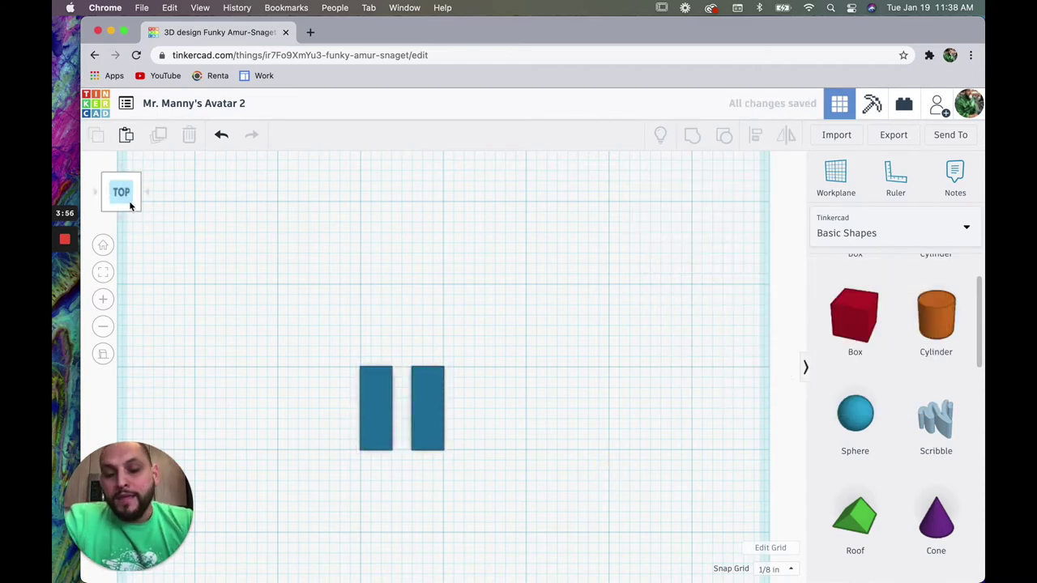
# Step: Add a red box below the blue blocks, flattening it and shrinking it to a small square
pyautogui.moveTo(841, 332); pyautogui.dragTo(488, 494)
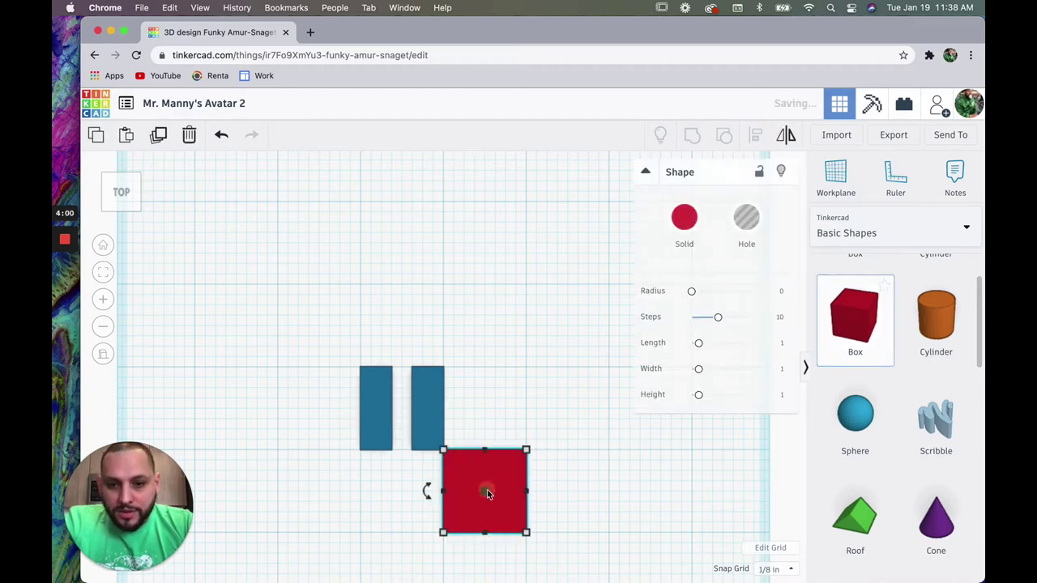
pyautogui.moveTo(527, 532)
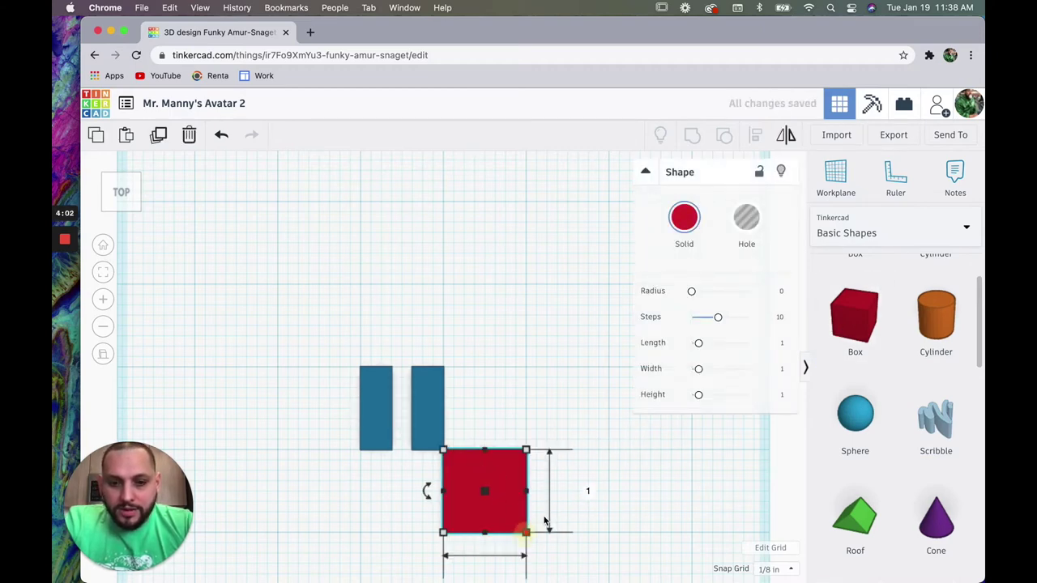
pyautogui.click(588, 491)
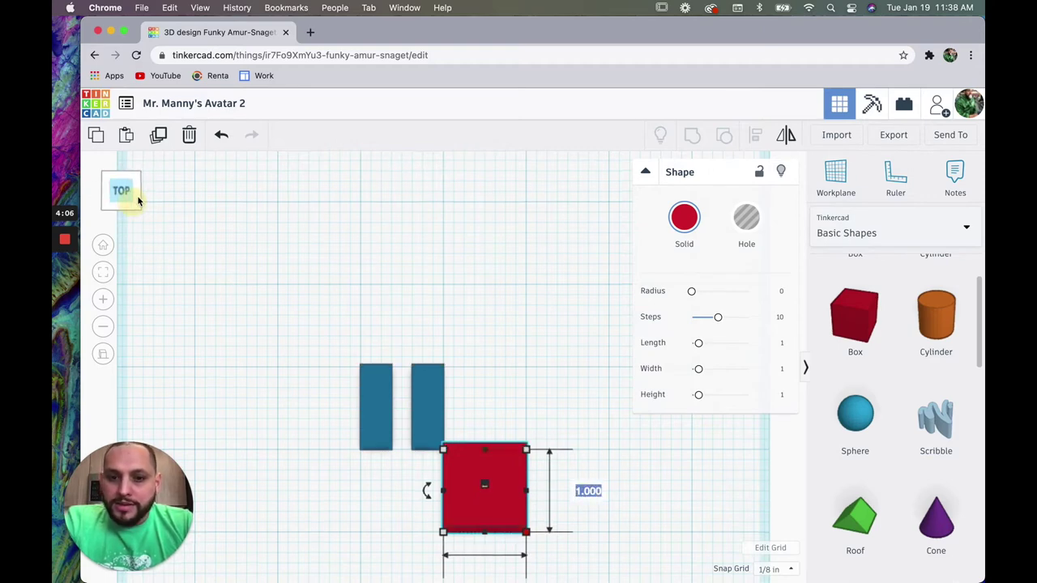
pyautogui.moveTo(137, 195); pyautogui.dragTo(141, 190)
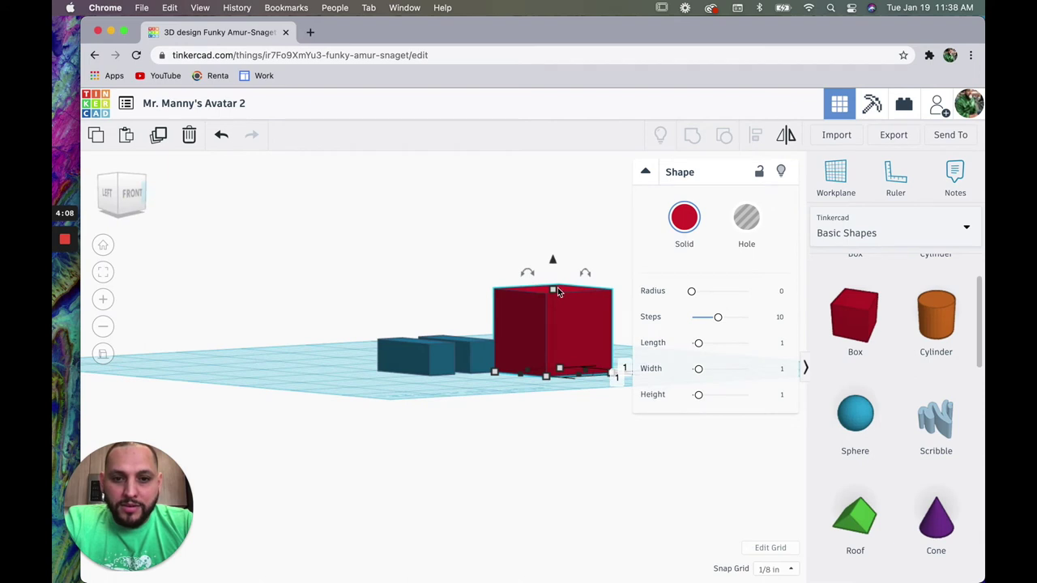
pyautogui.moveTo(555, 290); pyautogui.dragTo(554, 343)
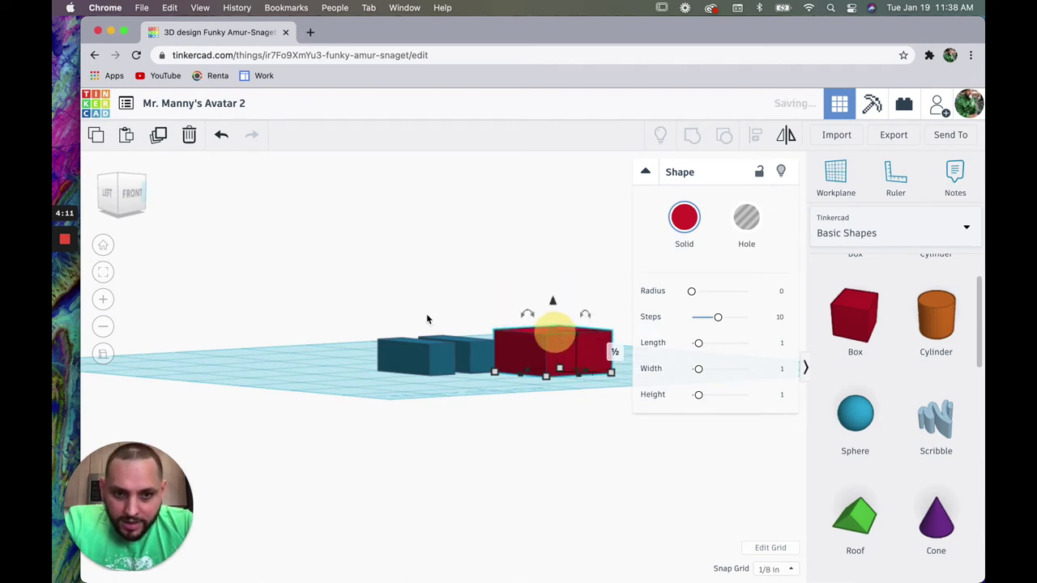
pyautogui.click(130, 207)
pyautogui.click(131, 209)
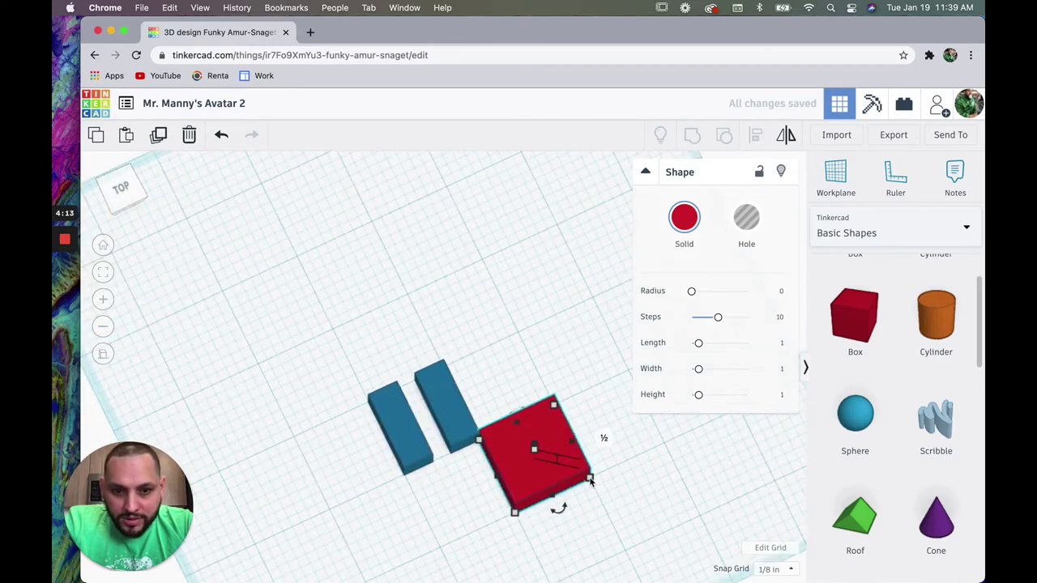
pyautogui.moveTo(589, 478); pyautogui.dragTo(425, 478)
pyautogui.click(540, 354)
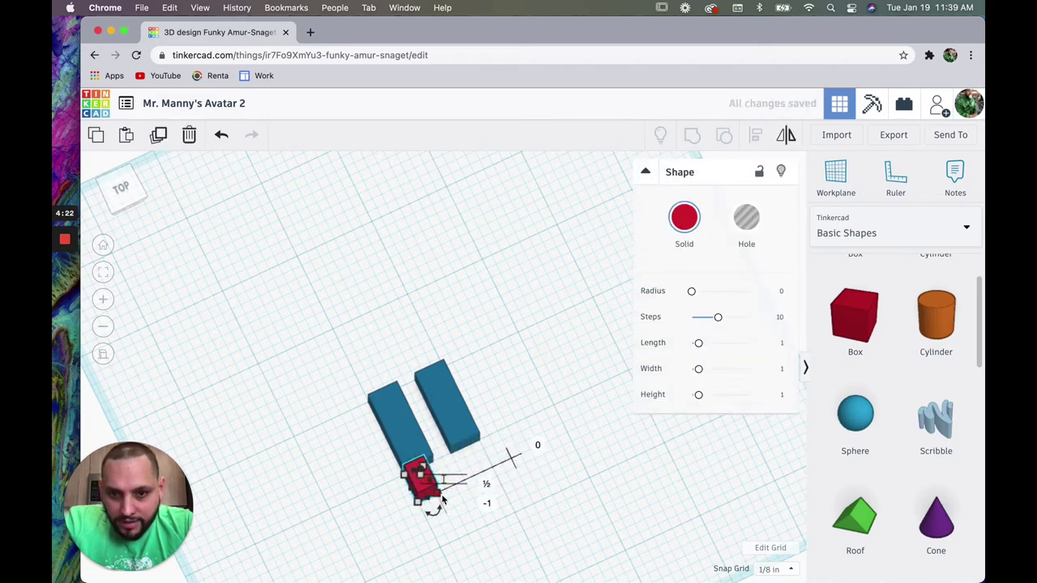
# Step: Move the small red box to the front end of the left blue block
pyautogui.moveTo(439, 502); pyautogui.dragTo(448, 500)
pyautogui.click(201, 284)
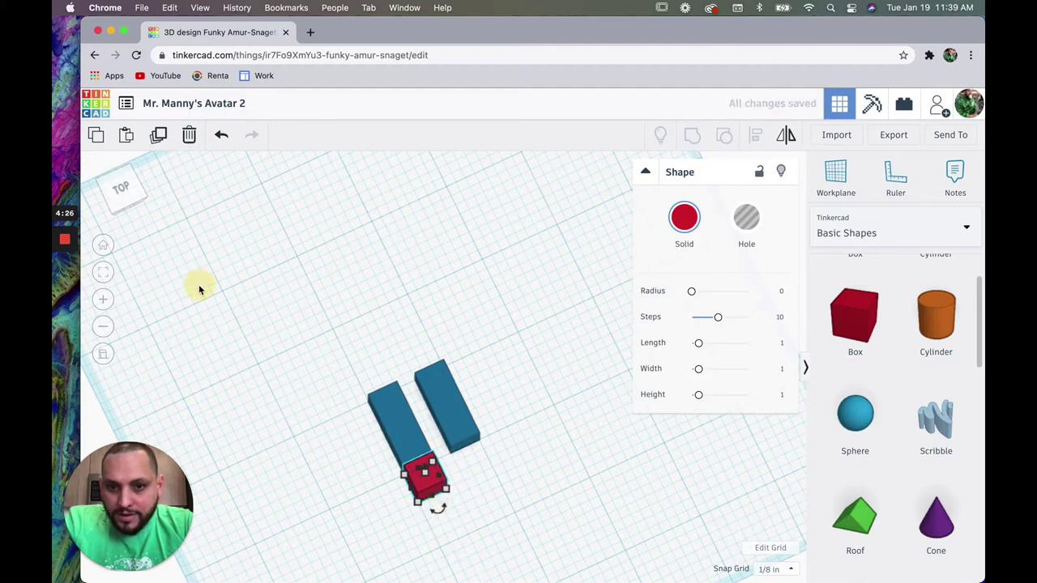
pyautogui.click(132, 181)
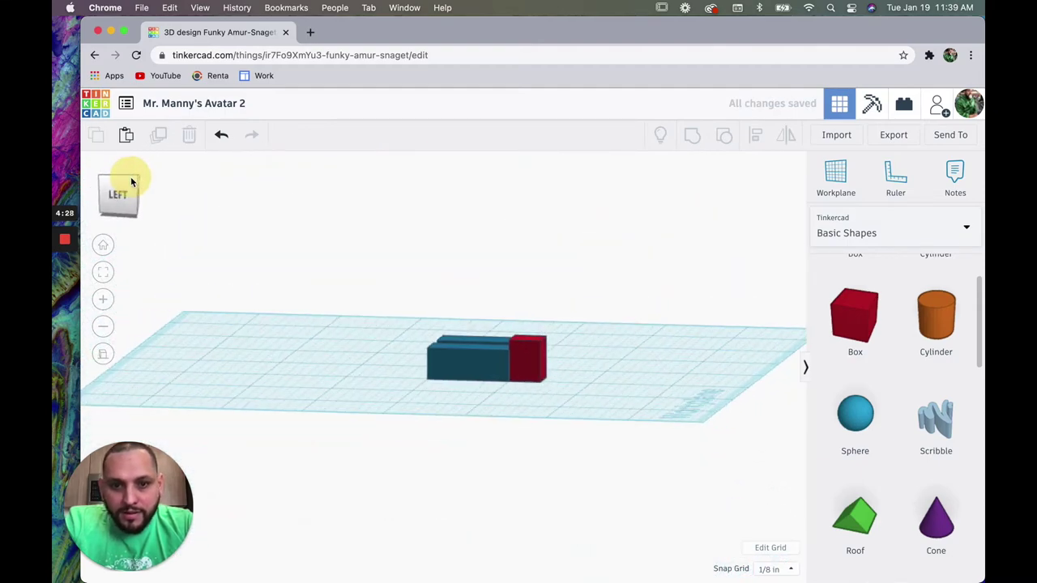
pyautogui.moveTo(132, 181); pyautogui.dragTo(110, 184)
pyautogui.click(109, 184)
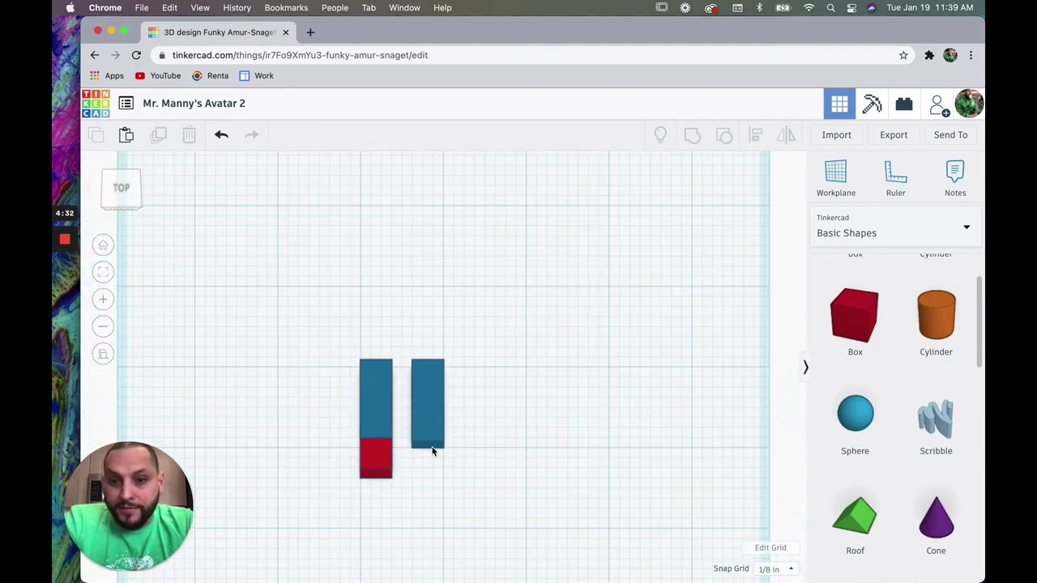
# Step: Duplicate the small red block and position the copy under the right blue block
pyautogui.click(375, 454)
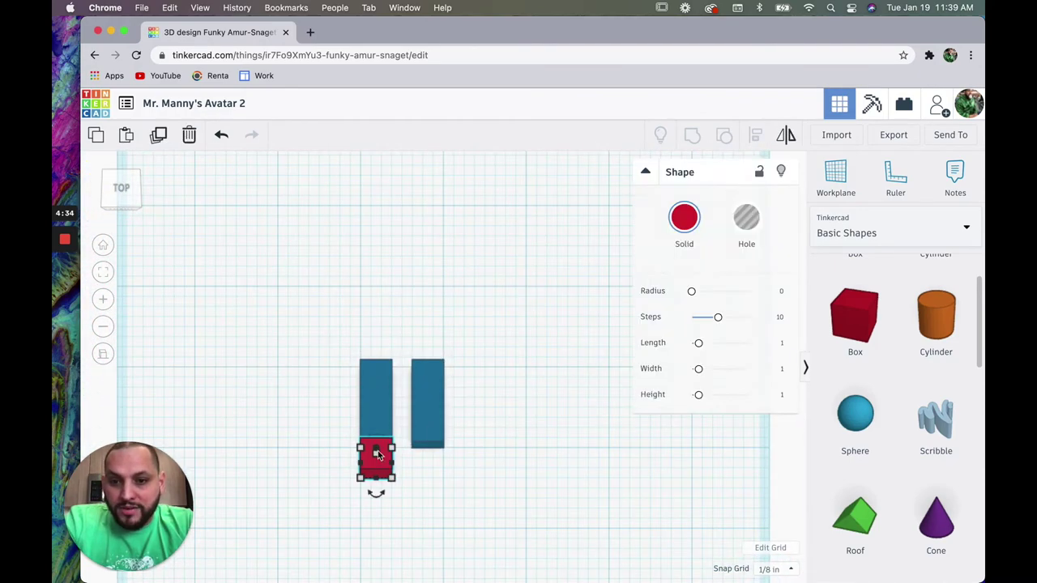
pyautogui.click(158, 143)
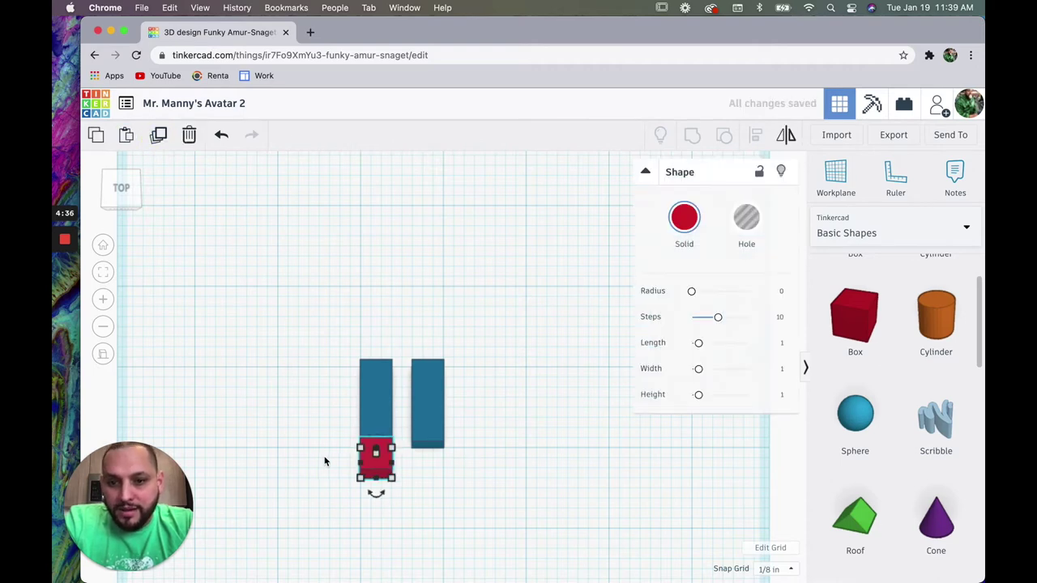
pyautogui.moveTo(376, 460); pyautogui.dragTo(445, 520)
pyautogui.press('super+z')
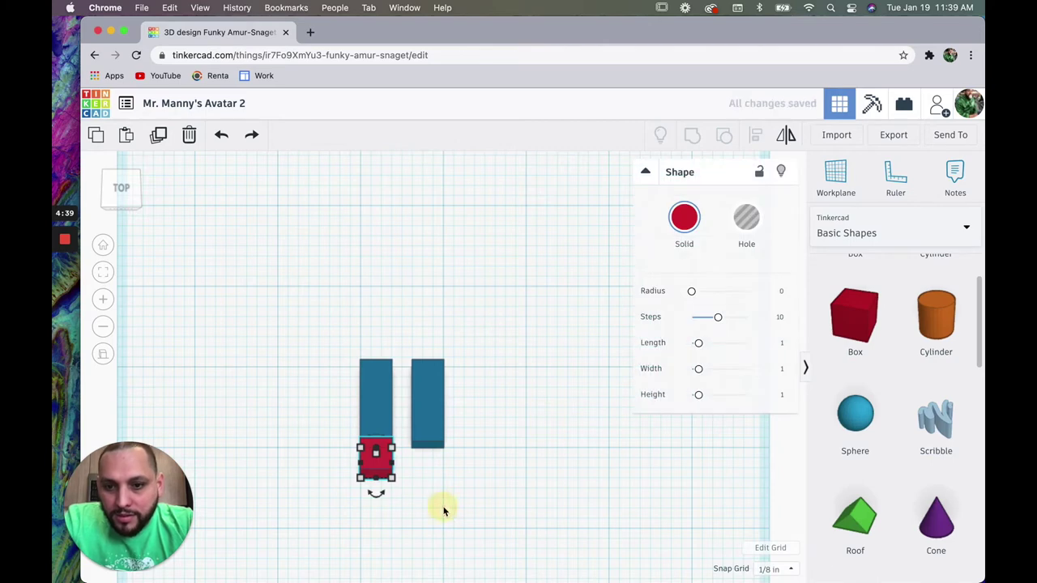
pyautogui.press('super+z')
pyautogui.moveTo(396, 467); pyautogui.dragTo(434, 453)
pyautogui.click(464, 410)
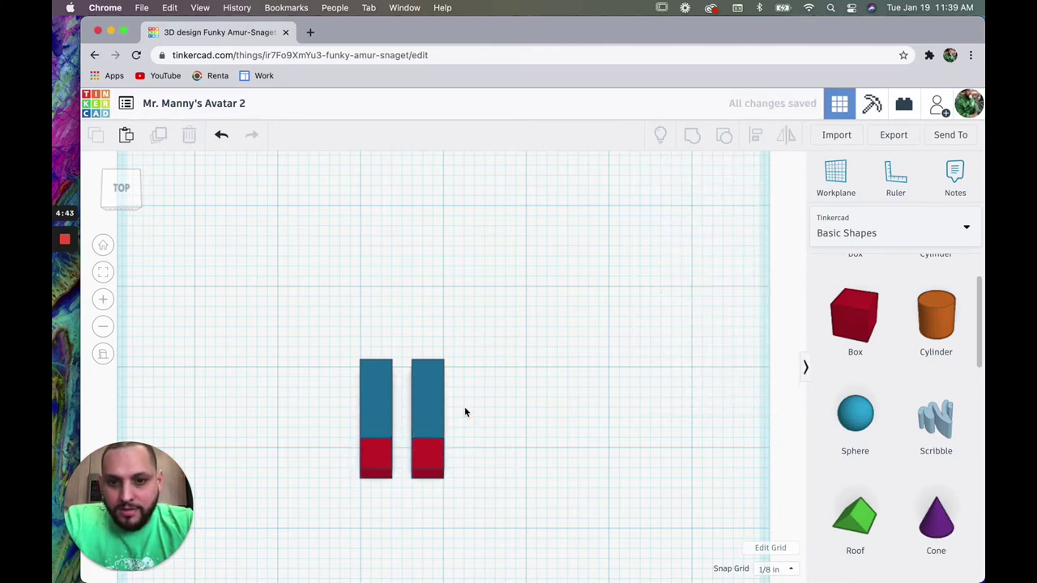
pyautogui.moveTo(131, 196)
pyautogui.mouseDown()
pyautogui.moveTo(157, 183)
pyautogui.moveTo(138, 192)
pyautogui.mouseUp()
pyautogui.click(127, 187)
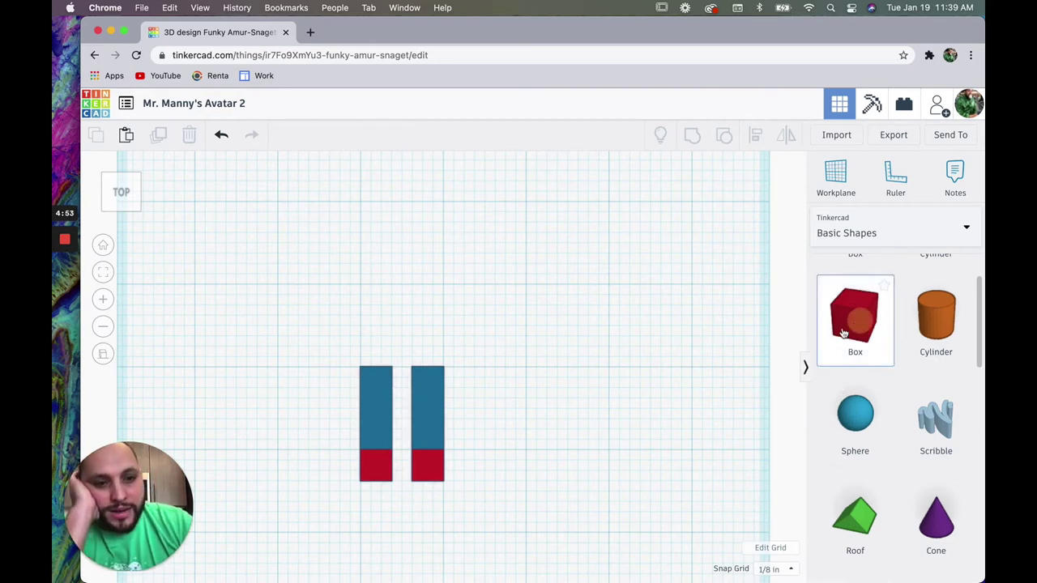
# Step: Add a box above the two blue legs and make it much shorter
pyautogui.moveTo(843, 332); pyautogui.dragTo(402, 331)
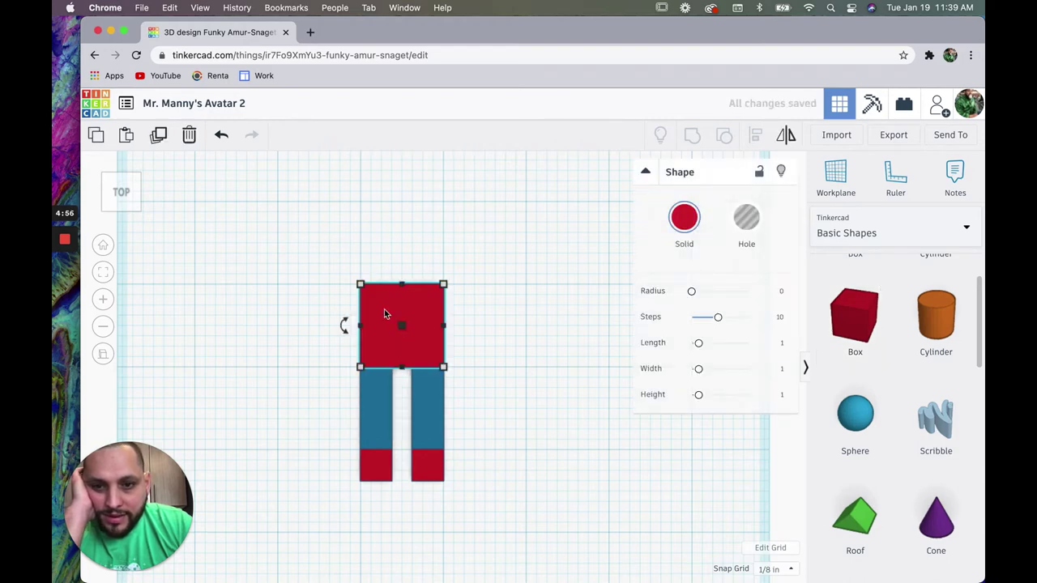
pyautogui.click(134, 197)
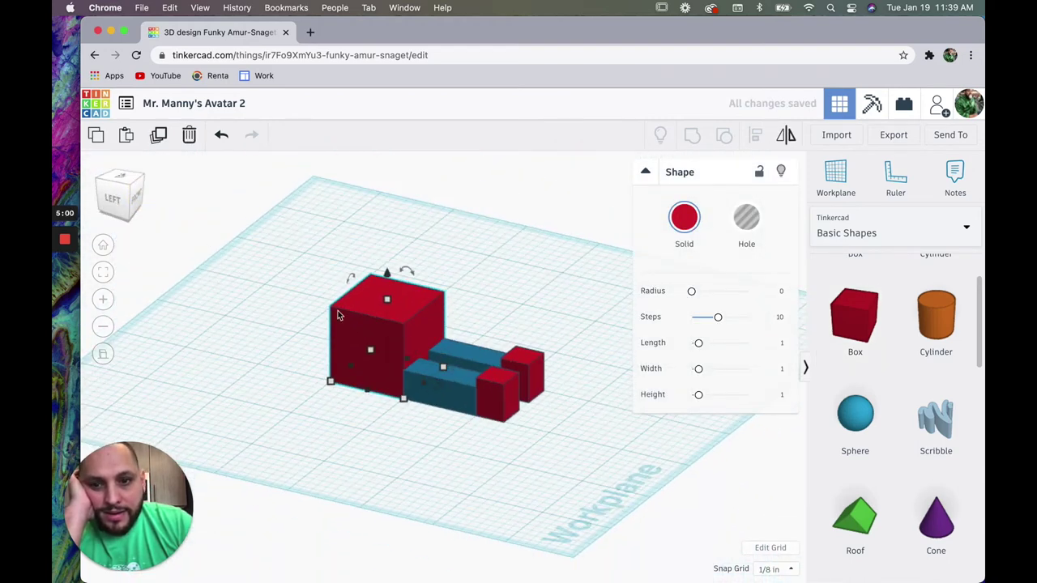
pyautogui.moveTo(386, 300); pyautogui.dragTo(384, 342)
pyautogui.click(150, 271)
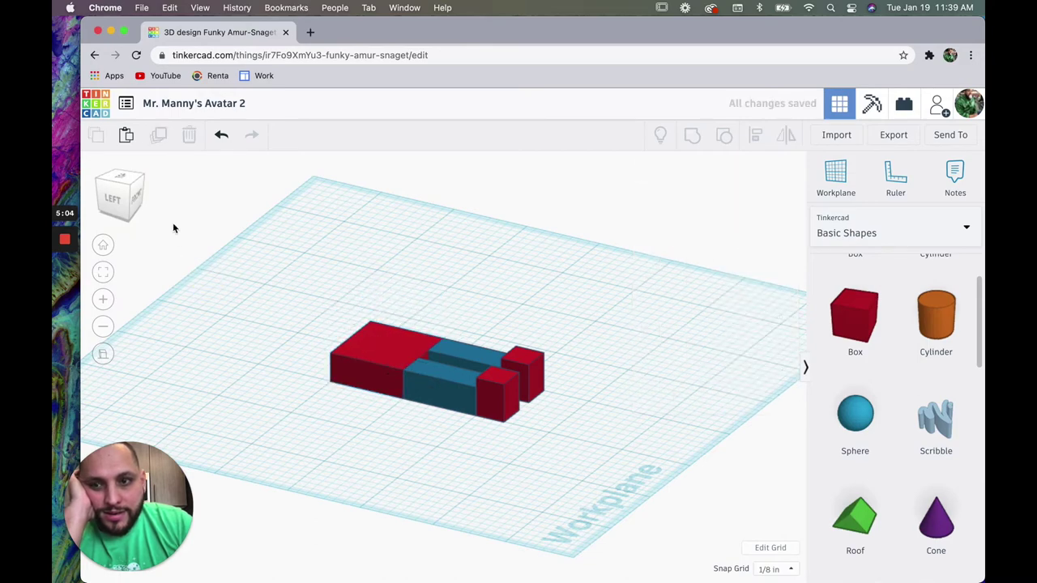
pyautogui.moveTo(118, 185)
pyautogui.mouseDown()
pyautogui.moveTo(134, 216)
pyautogui.moveTo(125, 219)
pyautogui.mouseUp()
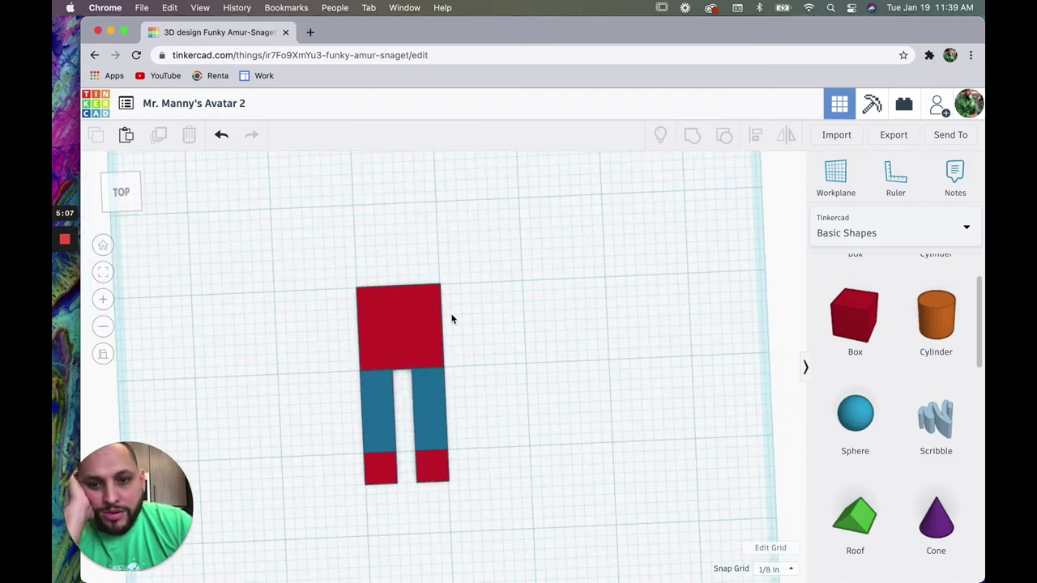
# Step: Colour the block above the legs white
pyautogui.click(366, 333)
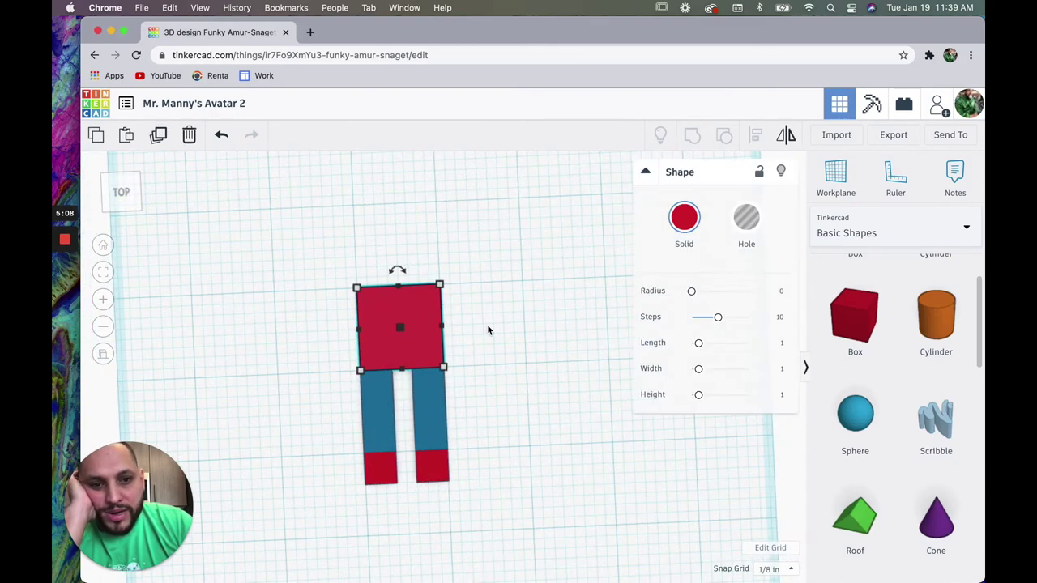
pyautogui.click(683, 226)
pyautogui.click(907, 315)
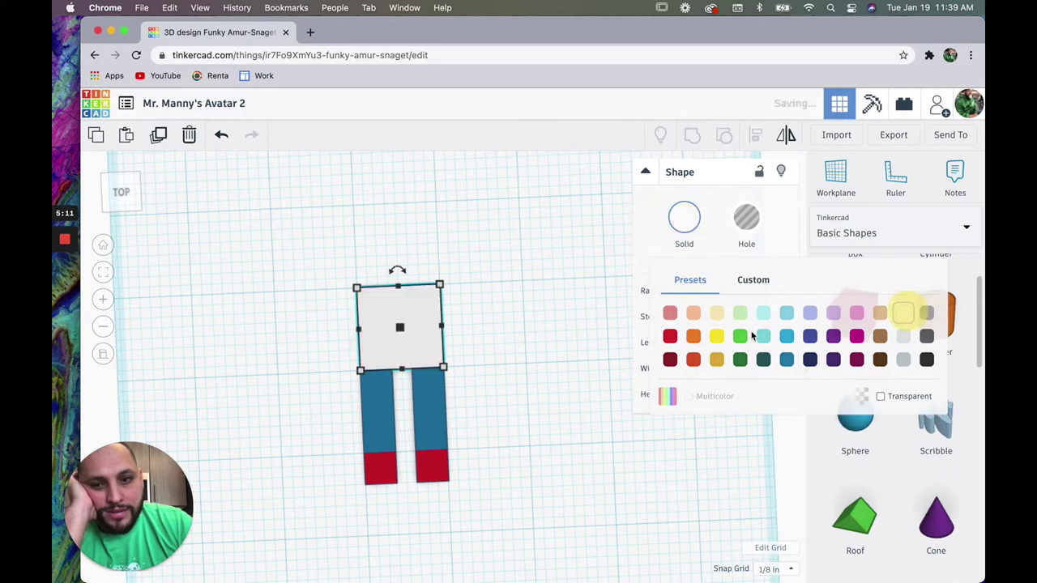
pyautogui.click(535, 316)
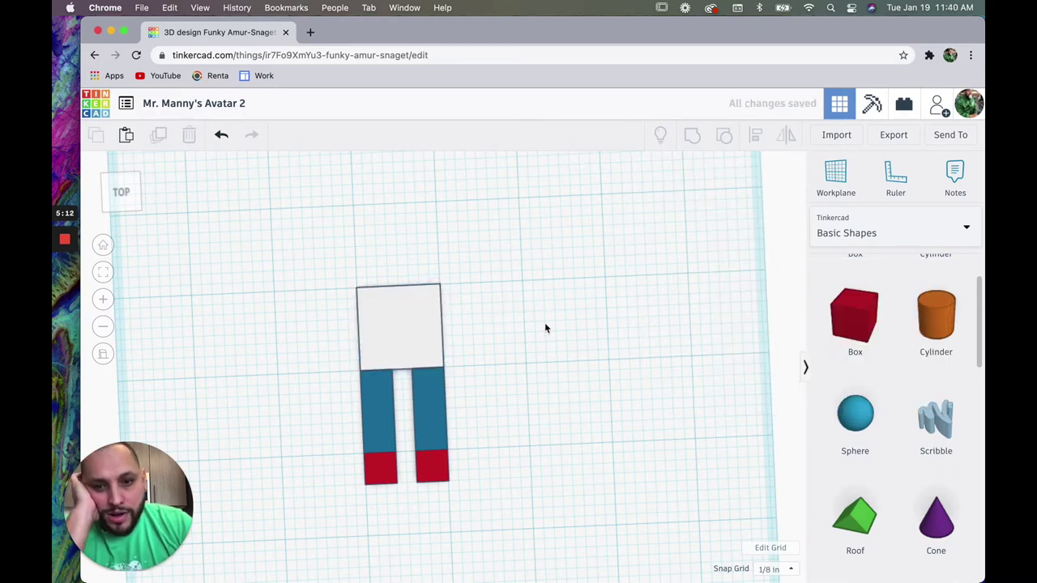
pyautogui.moveTo(125, 192)
pyautogui.mouseDown()
pyautogui.moveTo(139, 186)
pyautogui.moveTo(121, 185)
pyautogui.moveTo(116, 198)
pyautogui.mouseUp()
pyautogui.click(119, 193)
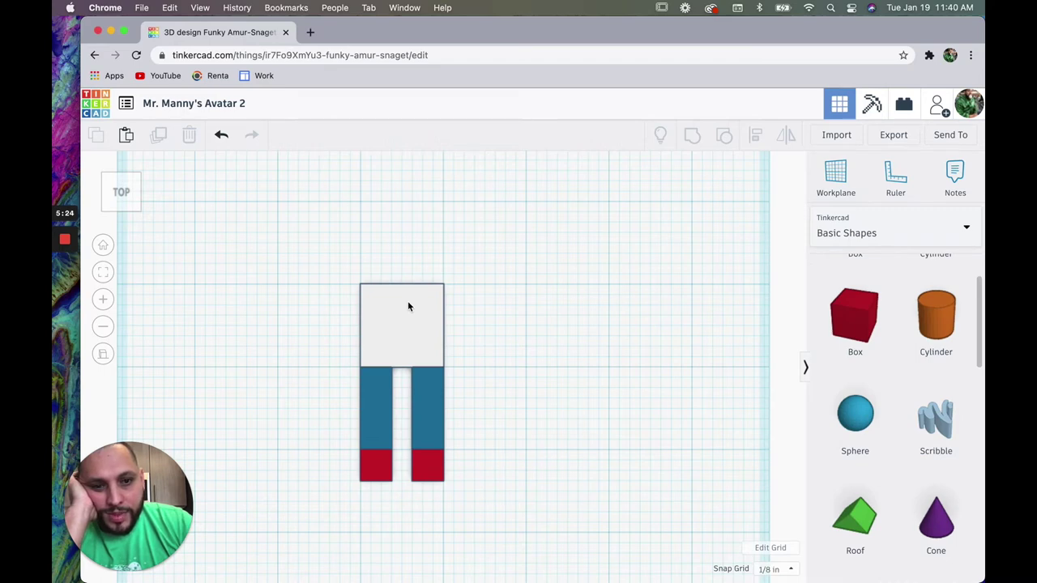
# Step: Add a red box beside the white block and shrink it to a thin strip at the block's height
pyautogui.click(880, 324)
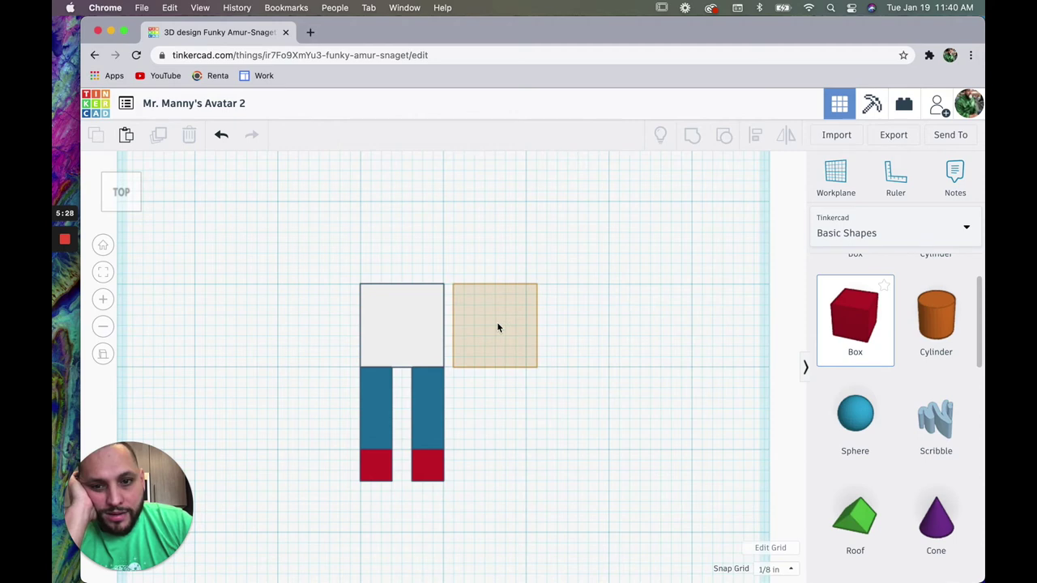
pyautogui.click(497, 327)
pyautogui.moveTo(537, 328); pyautogui.dragTo(486, 328)
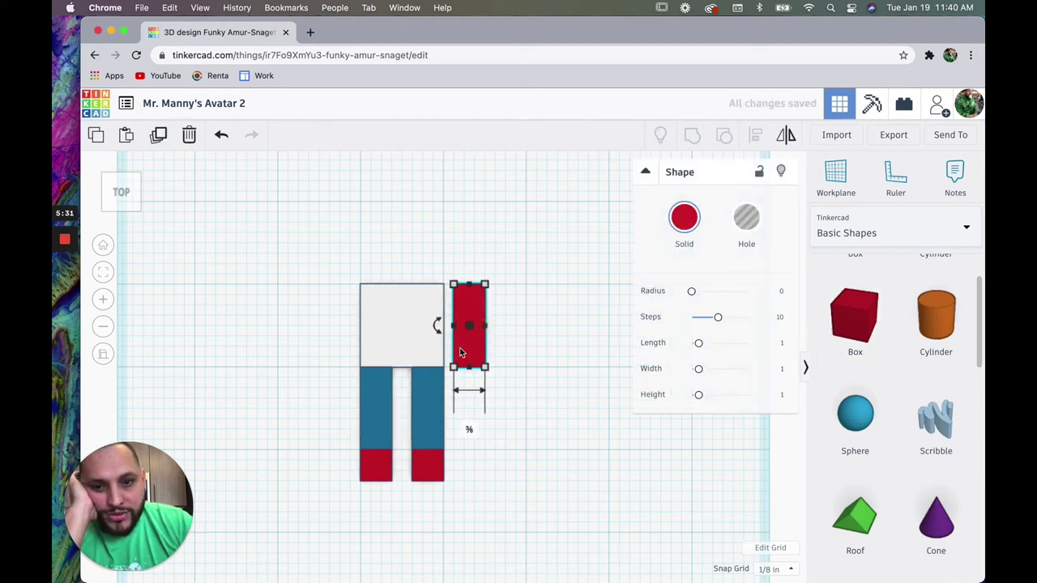
pyautogui.moveTo(469, 369); pyautogui.dragTo(468, 357)
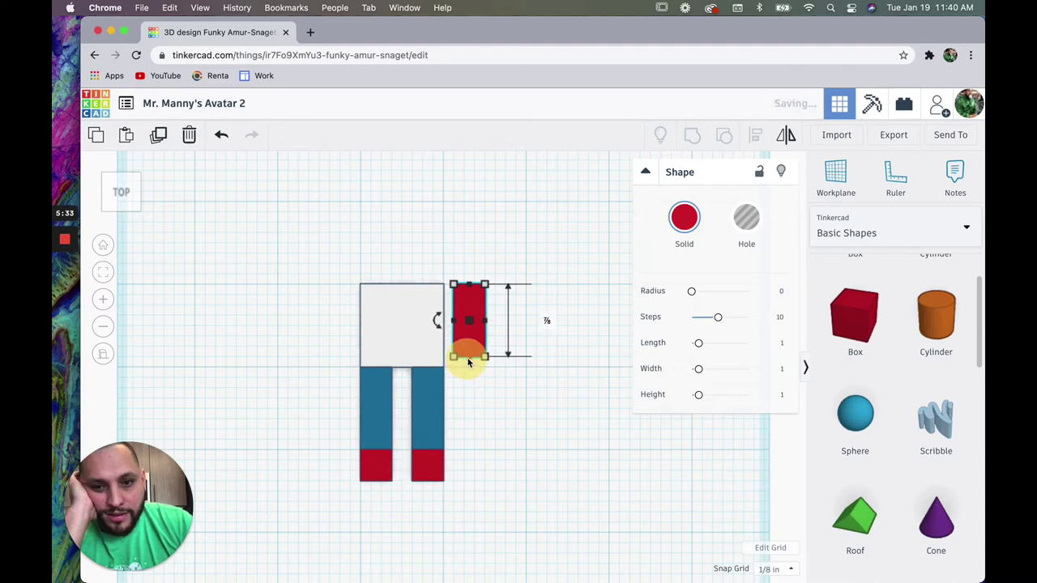
pyautogui.click(136, 202)
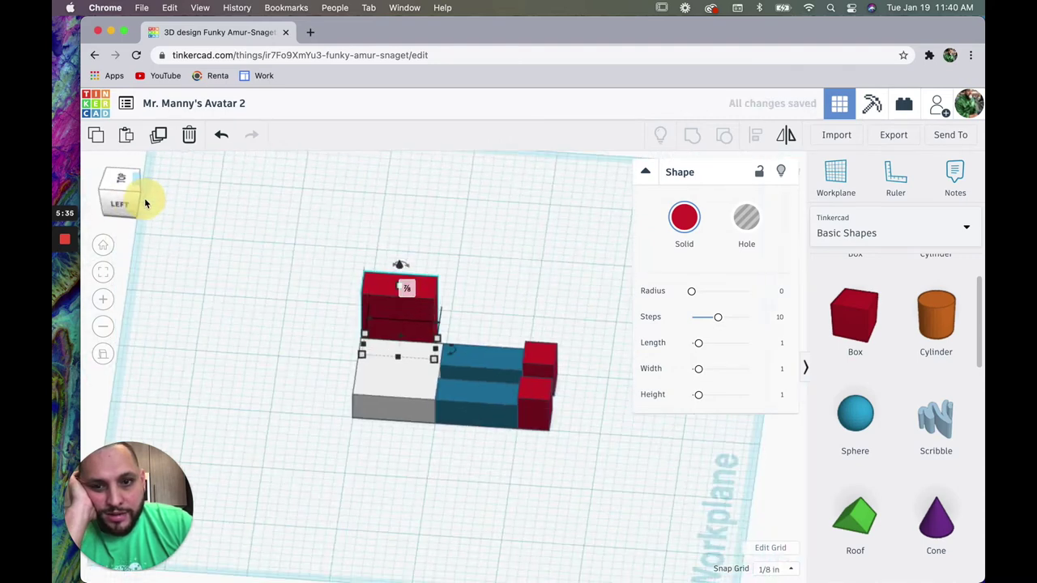
pyautogui.moveTo(402, 282); pyautogui.dragTo(396, 321)
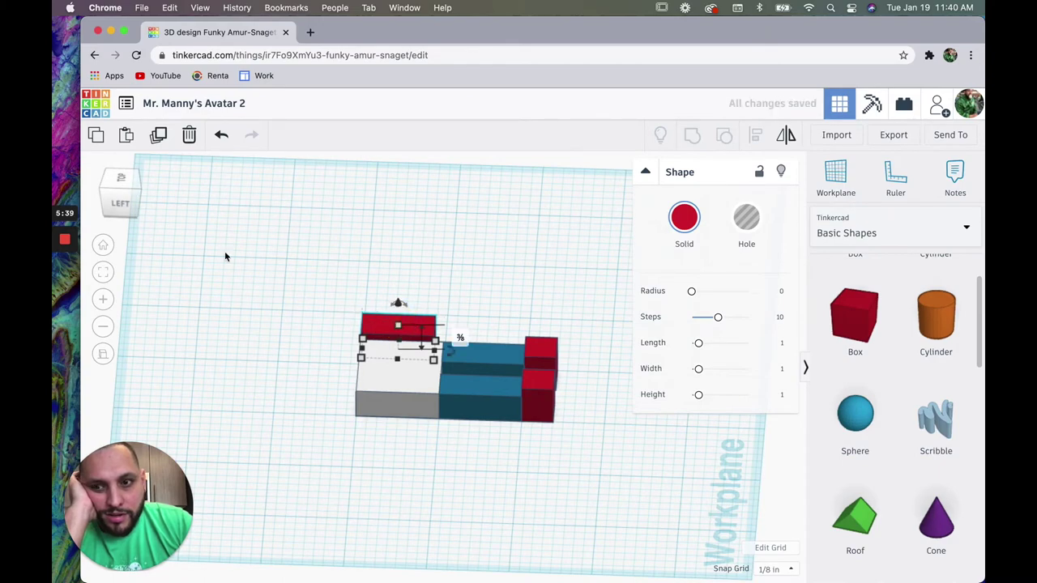
pyautogui.click(126, 198)
pyautogui.click(101, 212)
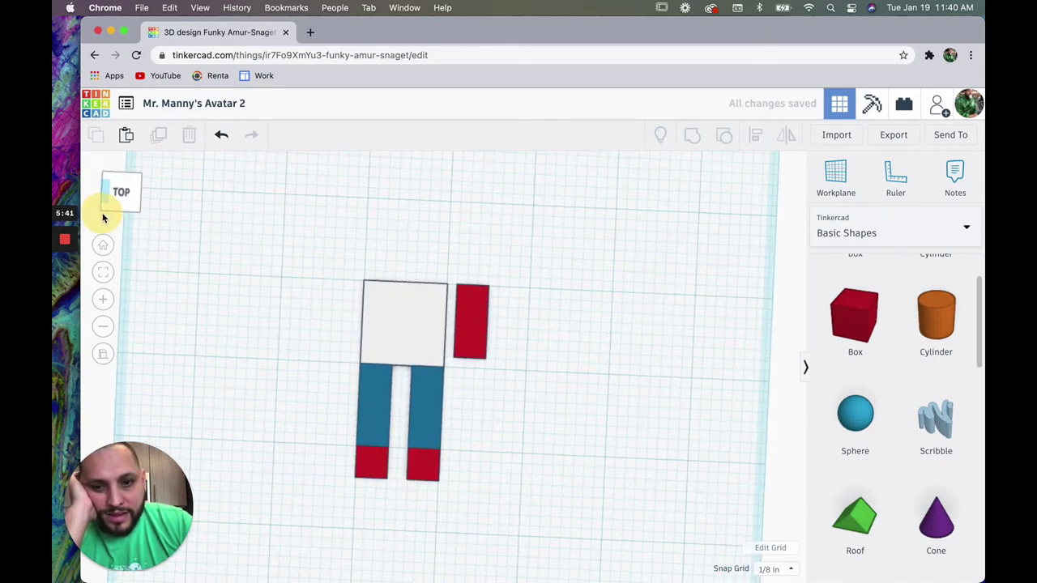
# Step: Colour the strip white, push it flush to the block's right side, and drop a new box beside the legs
pyautogui.click(462, 308)
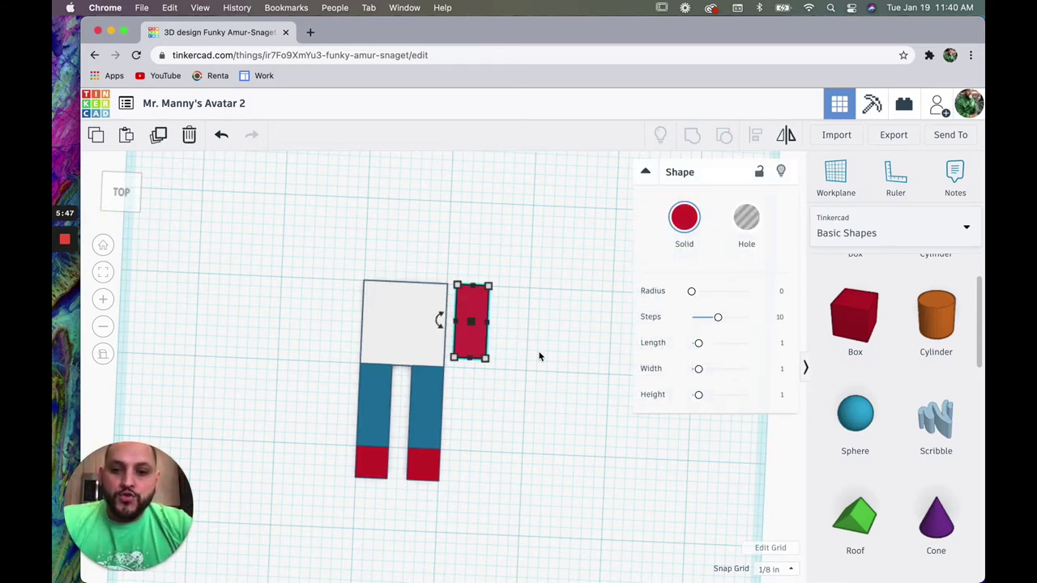
pyautogui.click(690, 227)
pyautogui.click(903, 313)
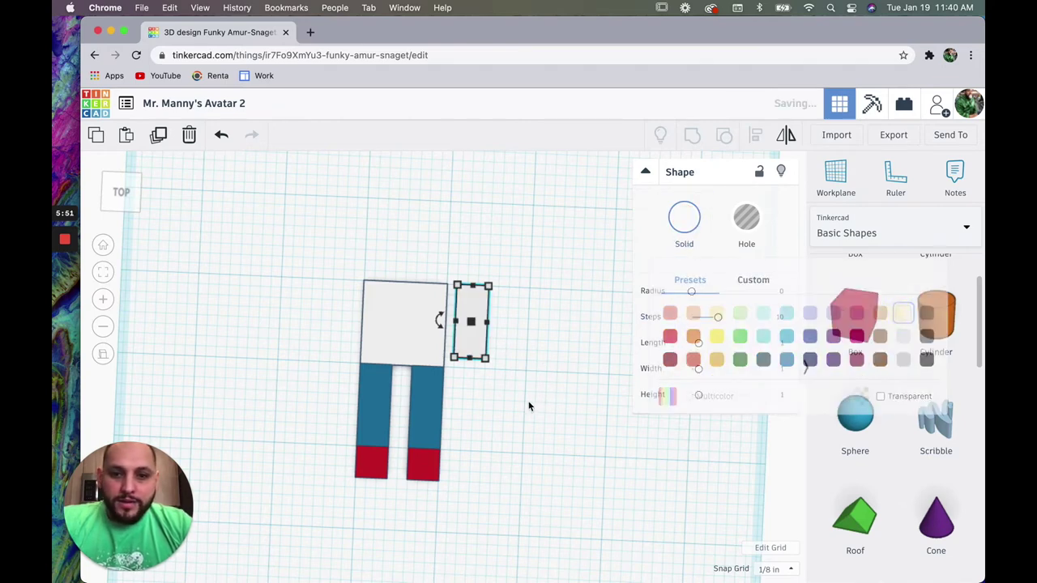
pyautogui.click(527, 404)
pyautogui.click(478, 344)
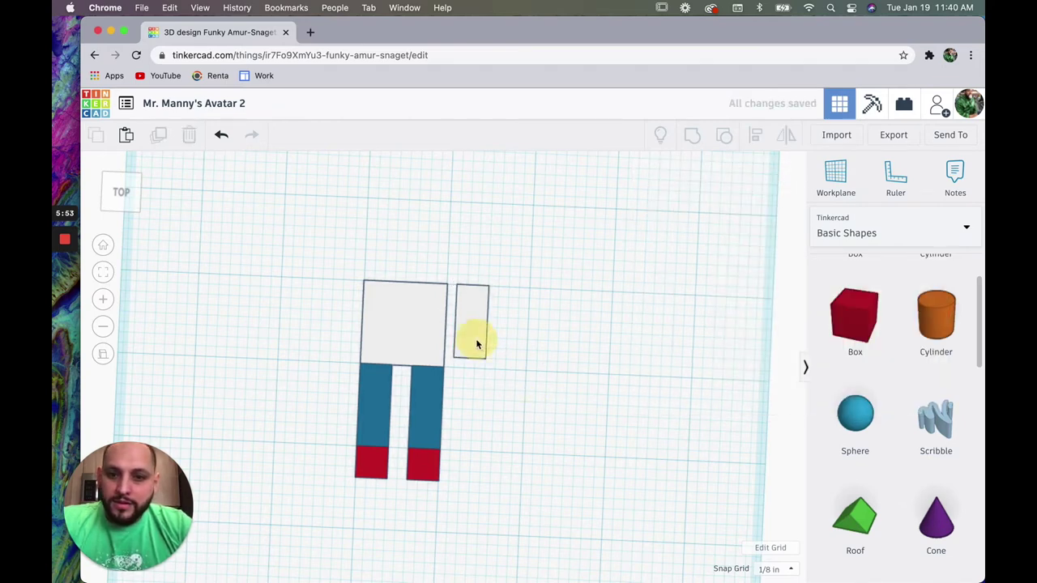
pyautogui.moveTo(473, 344); pyautogui.dragTo(464, 344)
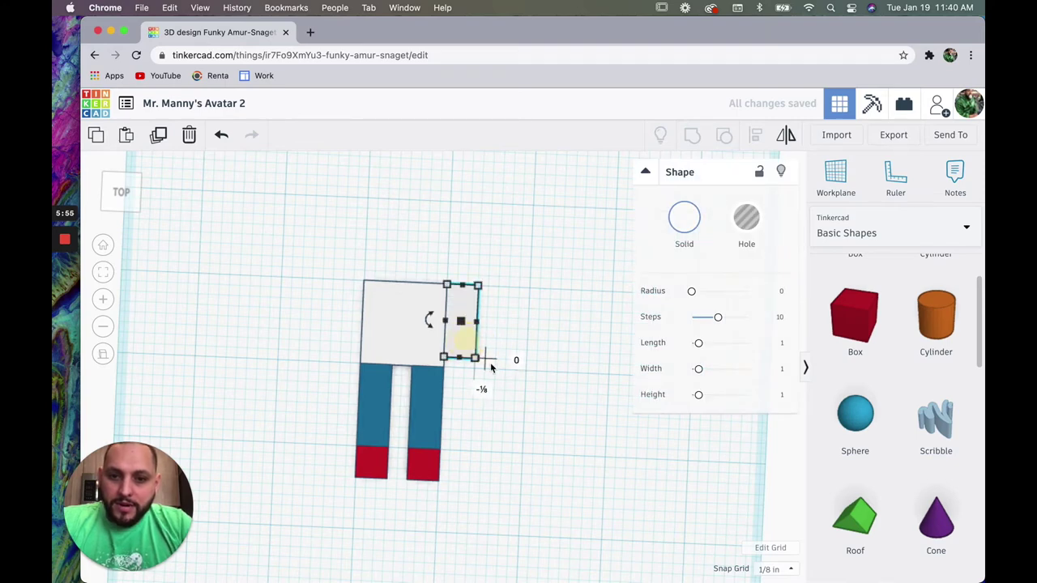
pyautogui.click(505, 414)
pyautogui.moveTo(834, 313); pyautogui.dragTo(537, 415)
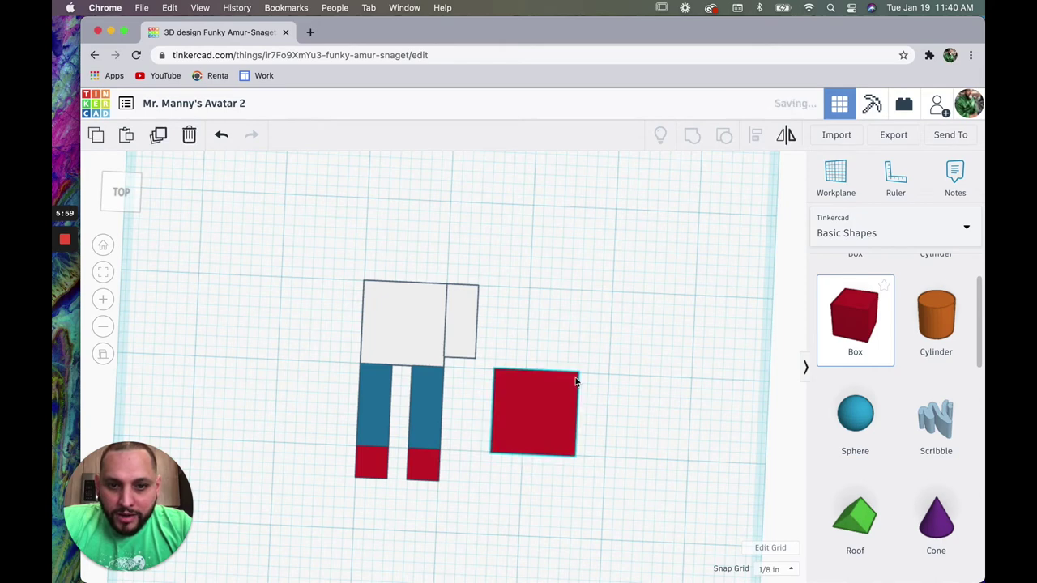
# Step: Shrink the new box to a small square of ⅜ height and colour it tan
pyautogui.moveTo(577, 371); pyautogui.dragTo(524, 422)
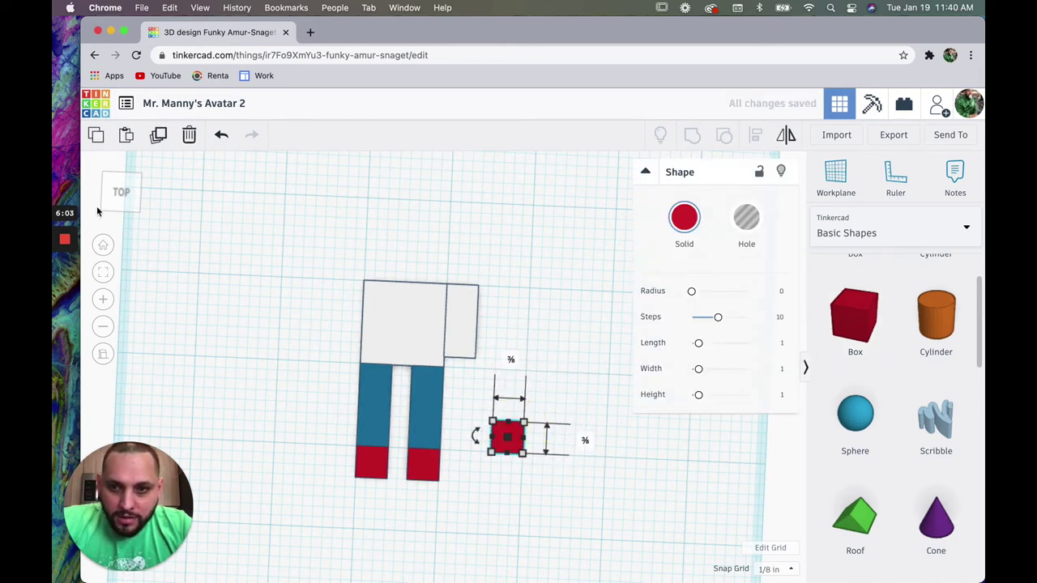
pyautogui.moveTo(143, 186)
pyautogui.mouseDown()
pyautogui.moveTo(144, 173)
pyautogui.moveTo(132, 189)
pyautogui.moveTo(129, 178)
pyautogui.mouseUp()
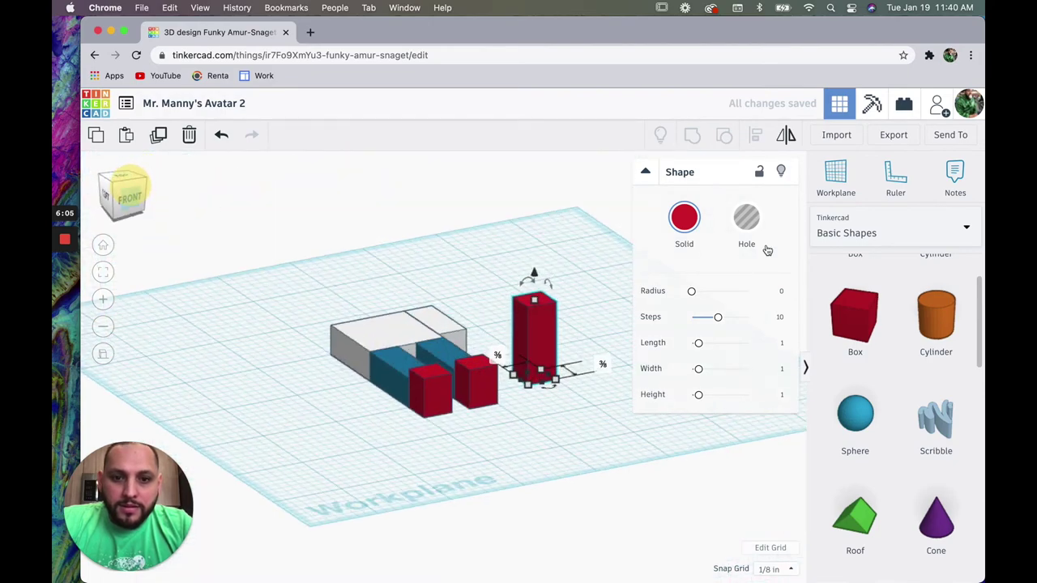
pyautogui.moveTo(536, 306); pyautogui.dragTo(536, 369)
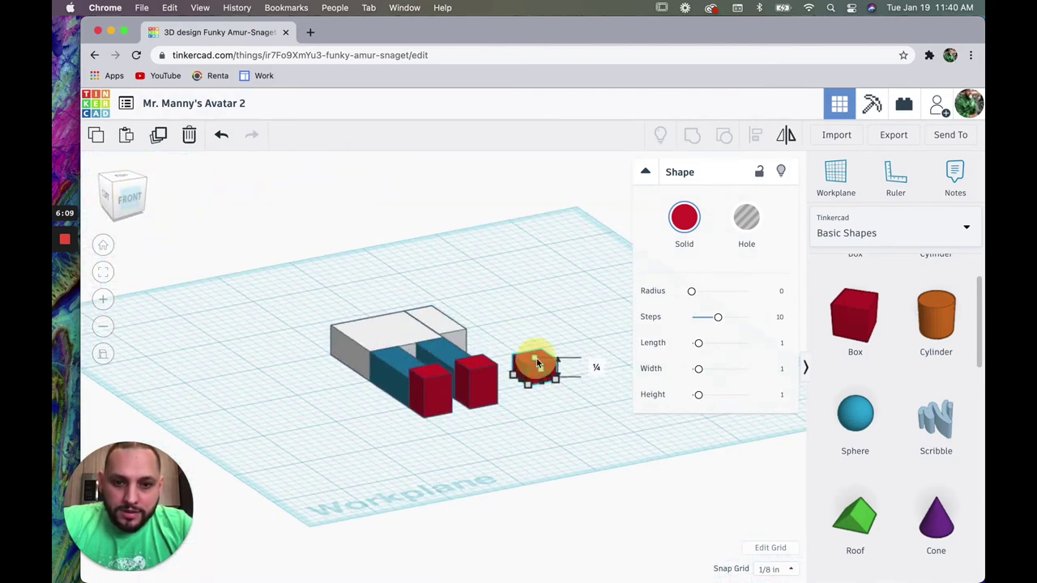
pyautogui.moveTo(536, 363); pyautogui.dragTo(536, 353)
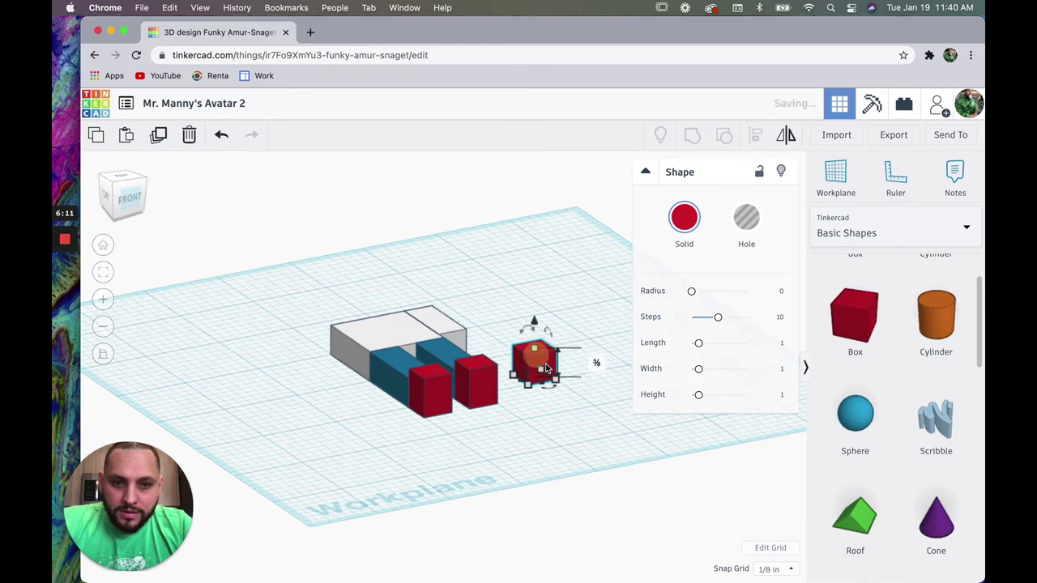
pyautogui.click(692, 218)
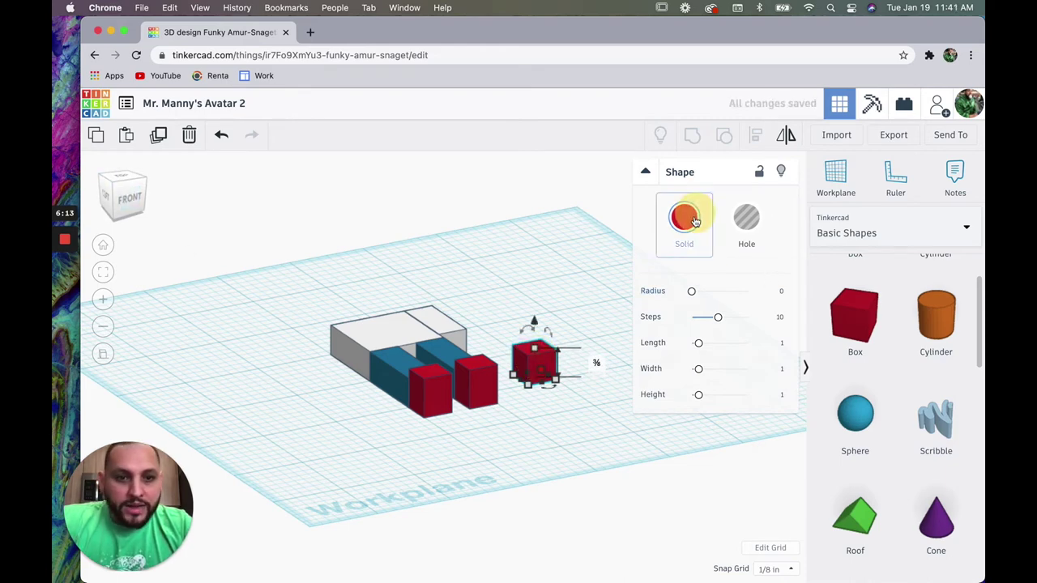
pyautogui.click(880, 313)
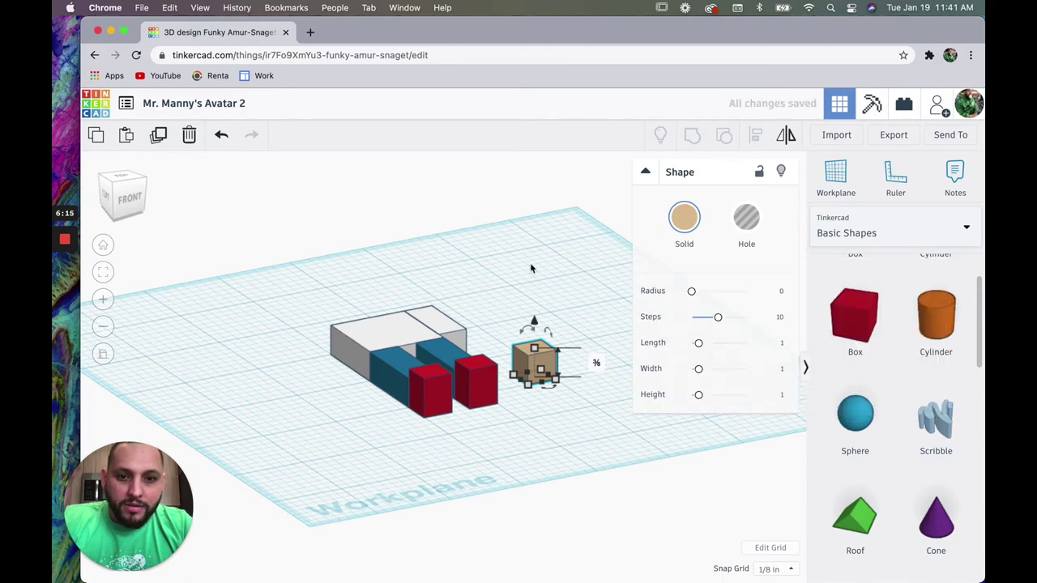
pyautogui.click(255, 289)
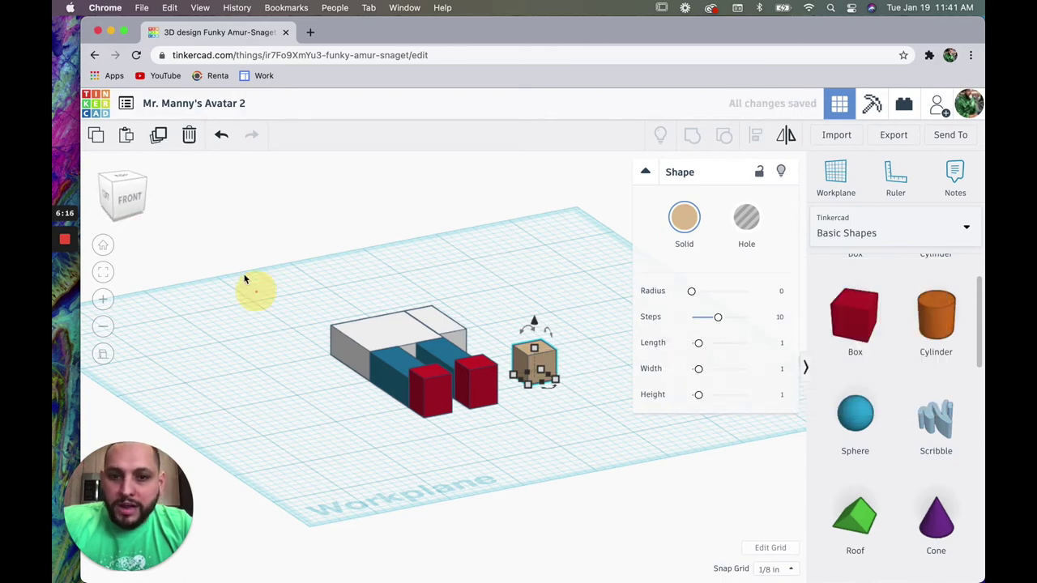
# Step: Move the tan cube directly under the white strip, fine-tuning its width and checking placement
pyautogui.click(120, 178)
pyautogui.moveTo(512, 432); pyautogui.dragTo(462, 366)
pyautogui.click(524, 299)
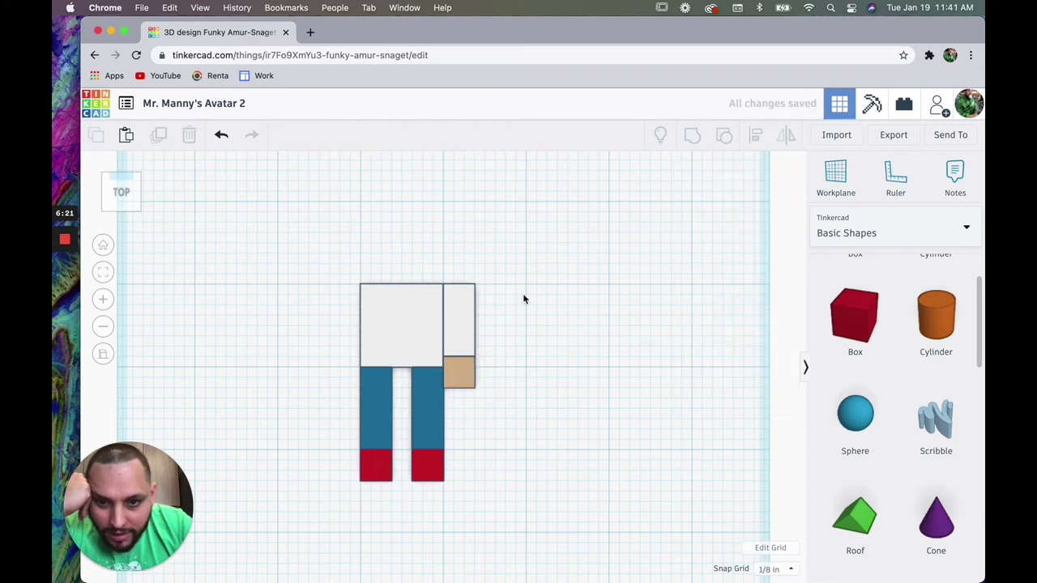
pyautogui.click(465, 369)
pyautogui.click(472, 376)
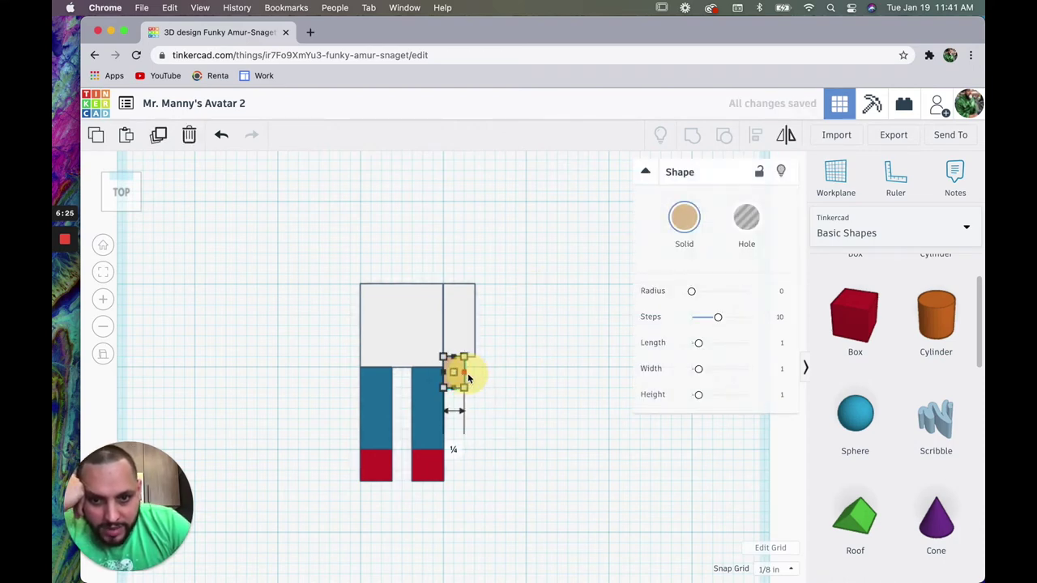
pyautogui.click(530, 321)
pyautogui.click(120, 201)
pyautogui.moveTo(119, 201)
pyautogui.mouseDown()
pyautogui.moveTo(116, 185)
pyautogui.moveTo(130, 200)
pyautogui.mouseUp()
pyautogui.click(127, 201)
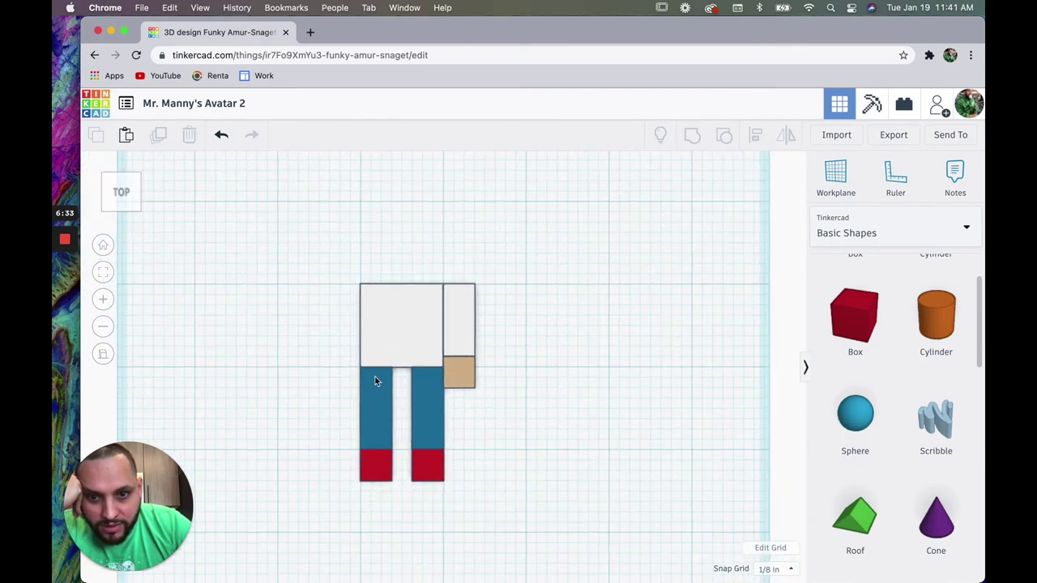
pyautogui.click(447, 331)
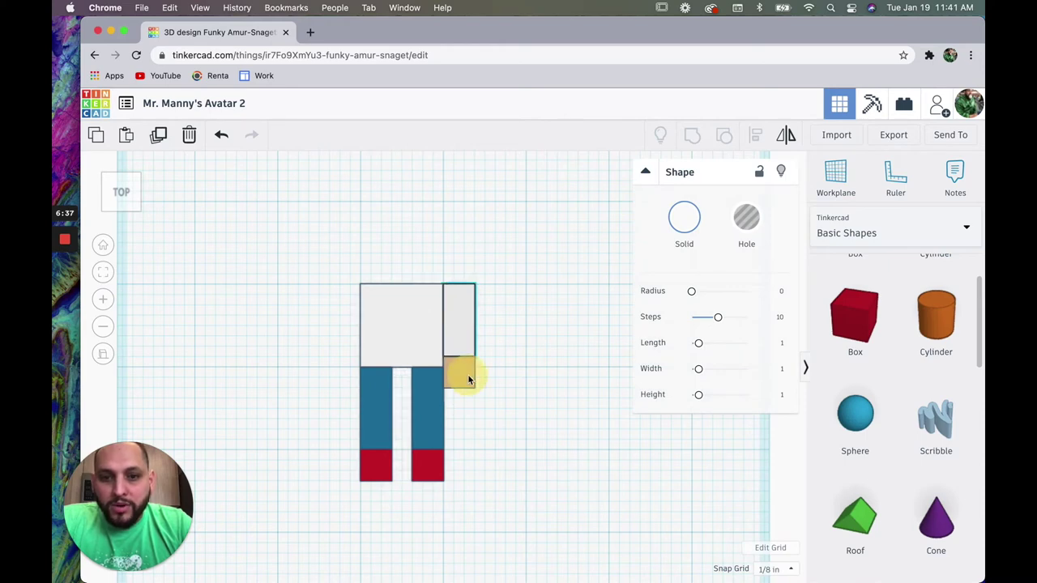
# Step: Duplicate the white arm strip with its tan hand and move the copy to the torso's left side
pyautogui.keyDown('shift'); pyautogui.click(468, 375); pyautogui.keyUp('shift')
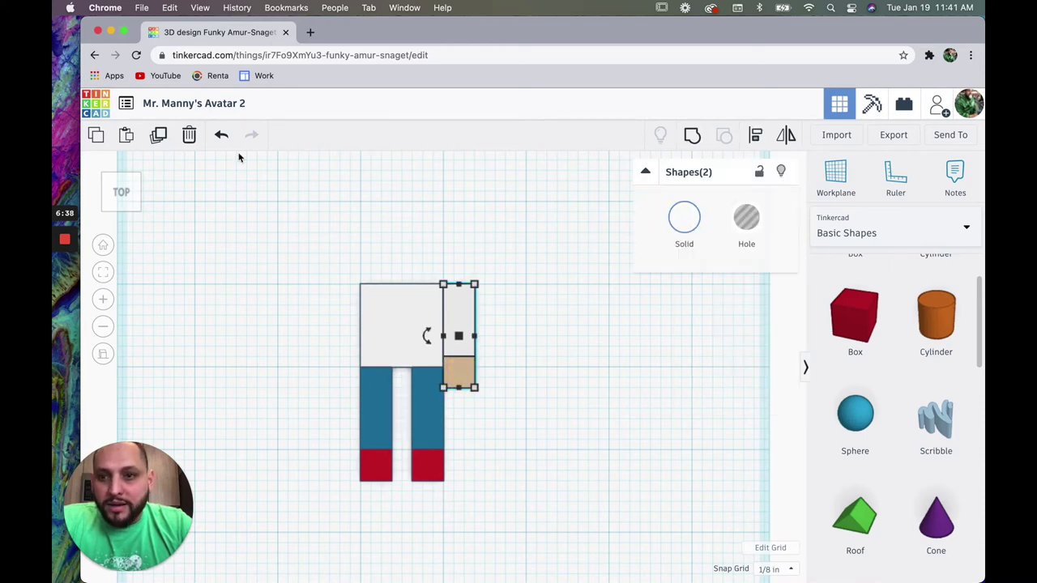
pyautogui.click(157, 136)
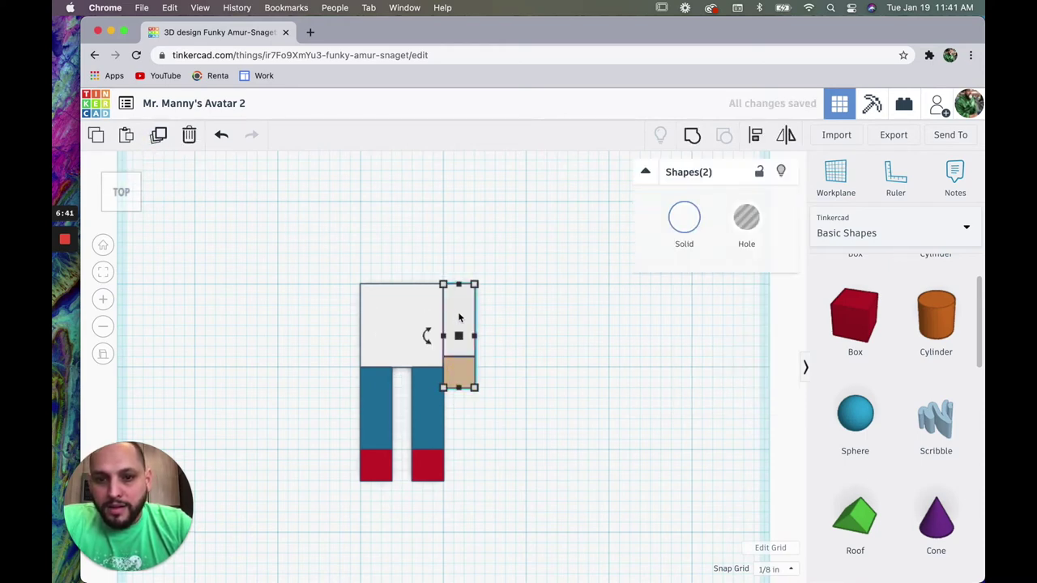
pyautogui.moveTo(459, 318); pyautogui.dragTo(348, 316)
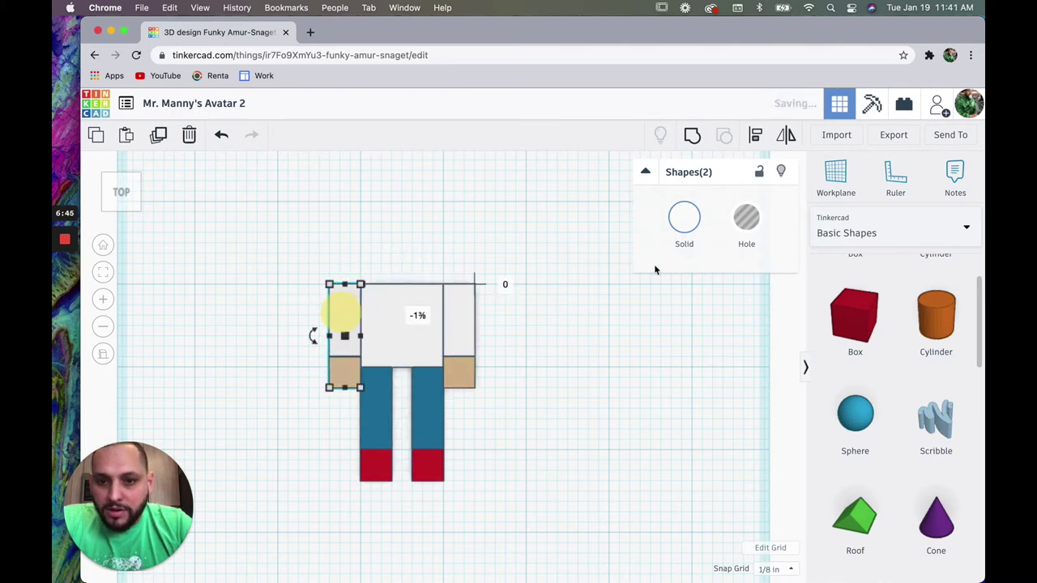
pyautogui.click(641, 316)
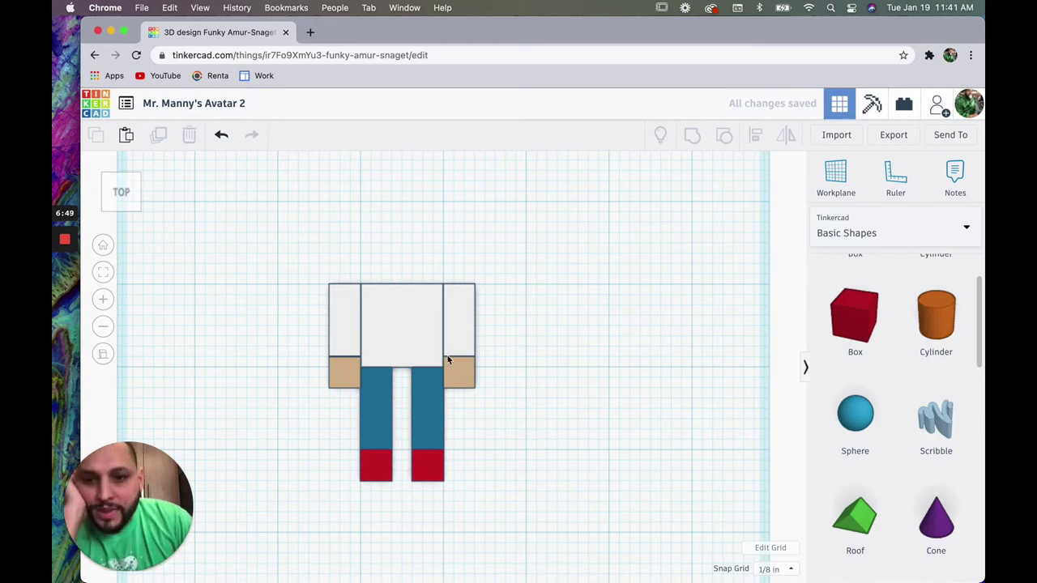
# Step: Drop a new red box onto the workplane just above the white torso
pyautogui.moveTo(121, 202); pyautogui.dragTo(137, 188)
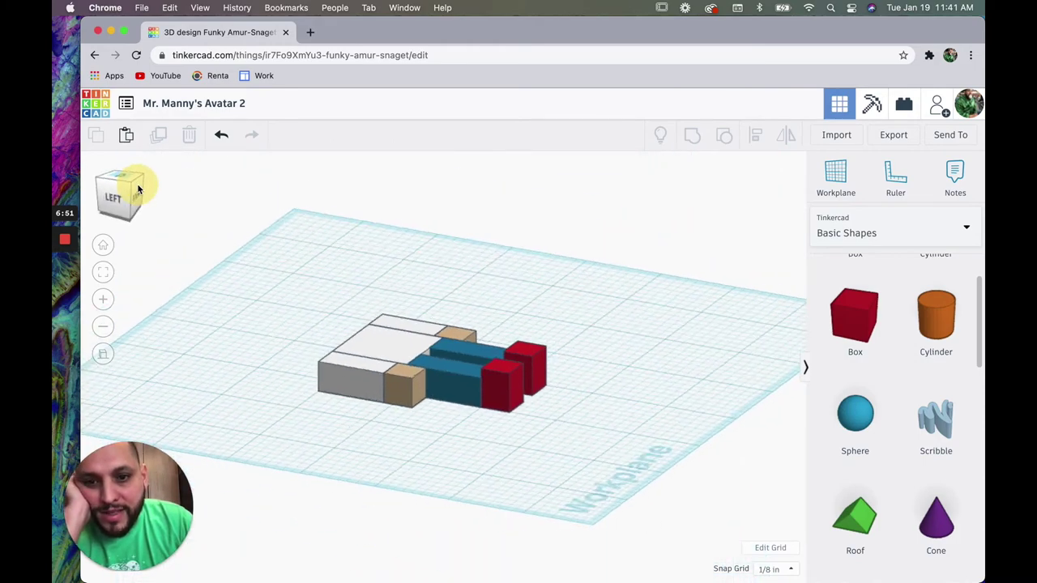
pyautogui.click(134, 187)
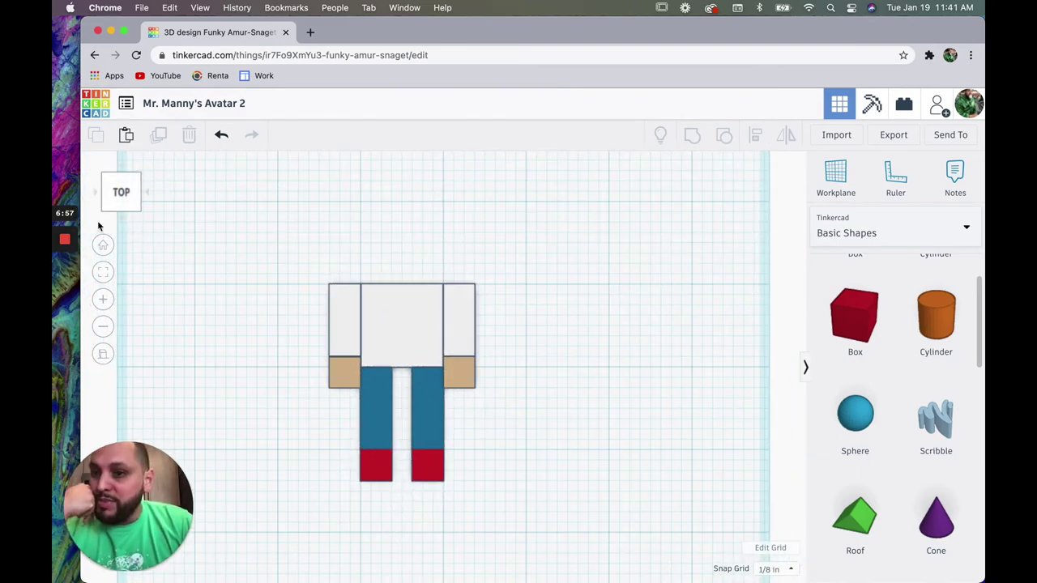
pyautogui.moveTo(857, 333); pyautogui.dragTo(401, 247)
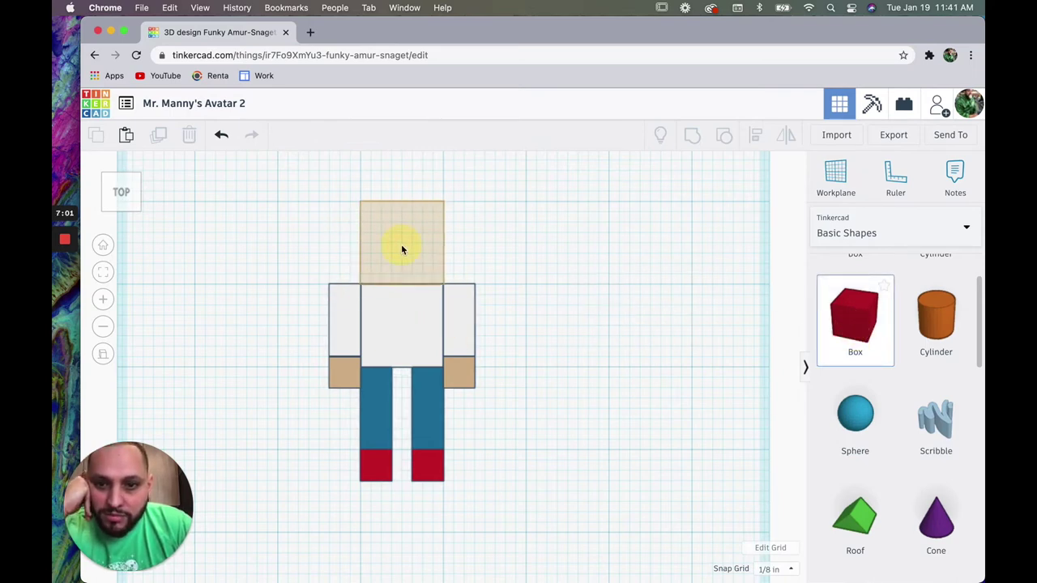
# Step: Lower the red box onto the workplane, shrink it to about half size, and centre it above the torso
pyautogui.click(134, 203)
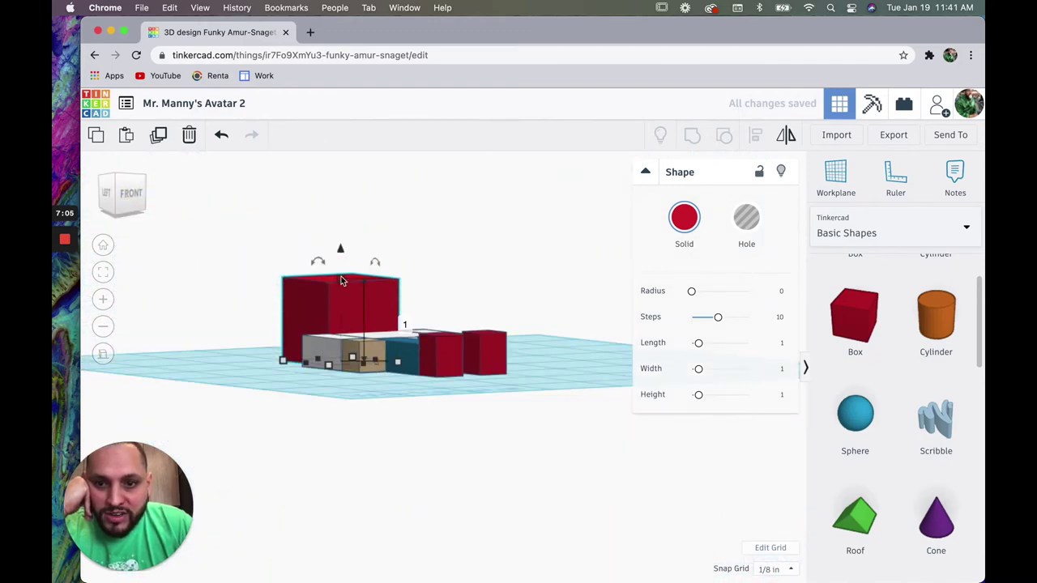
pyautogui.moveTo(341, 276); pyautogui.dragTo(334, 328)
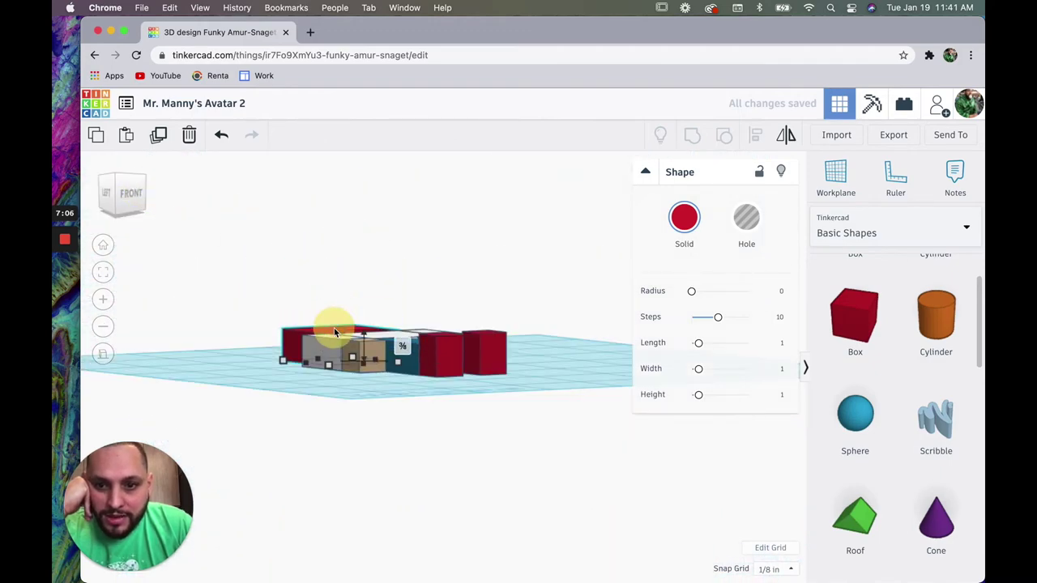
pyautogui.click(138, 205)
pyautogui.click(127, 205)
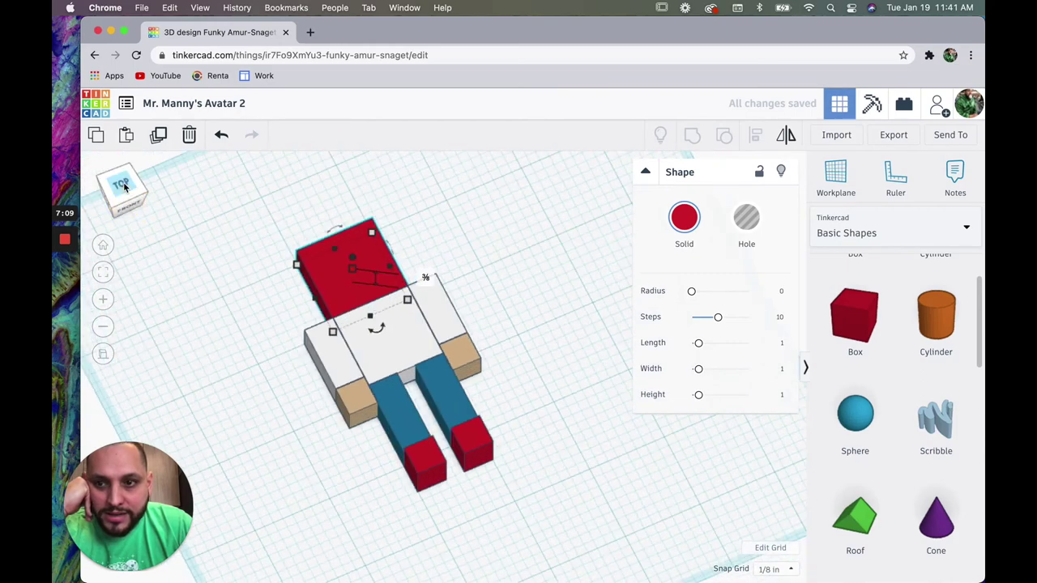
pyautogui.click(124, 186)
pyautogui.moveTo(362, 203); pyautogui.dragTo(392, 233)
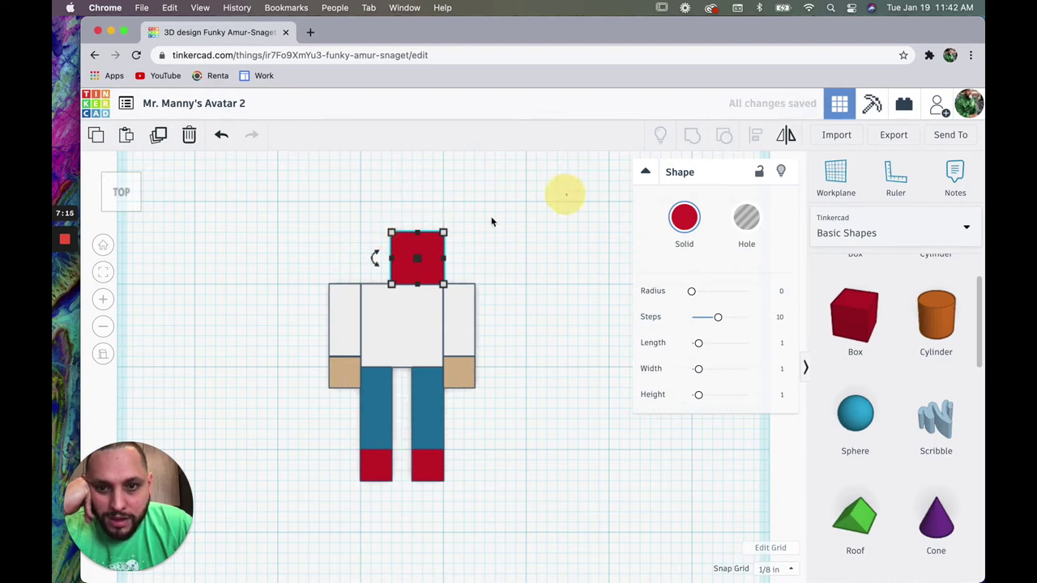
pyautogui.click(491, 222)
pyautogui.moveTo(432, 264); pyautogui.dragTo(419, 221)
pyautogui.click(570, 203)
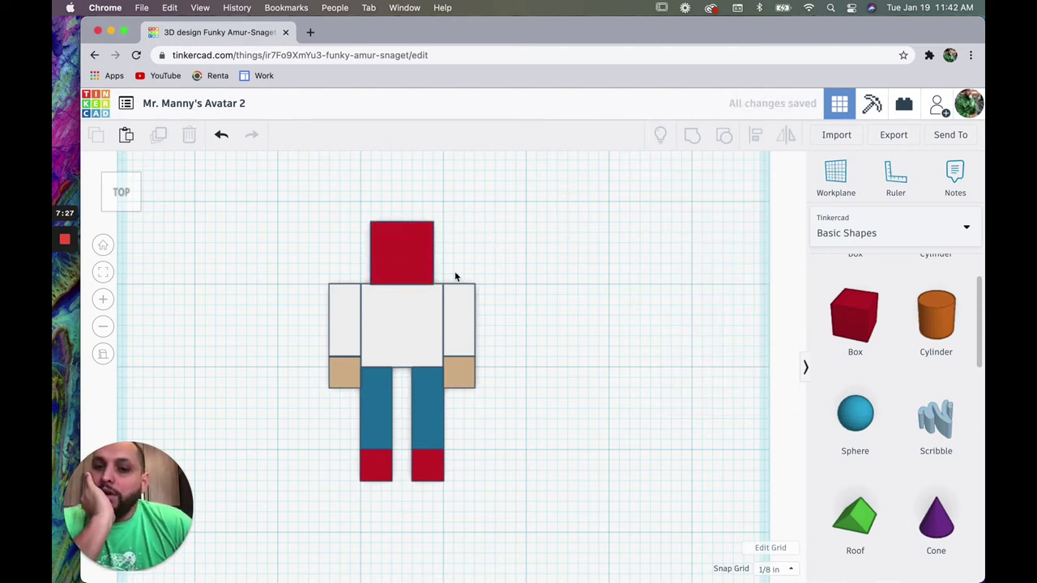
# Step: Recolour the red head box with the tan preset to match the hands
pyautogui.click(426, 262)
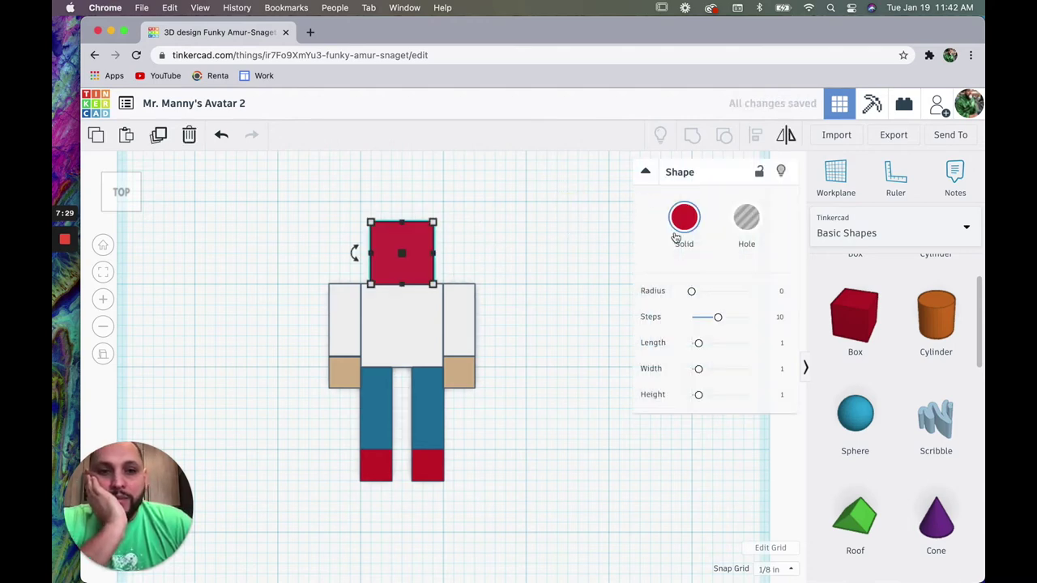
pyautogui.click(684, 220)
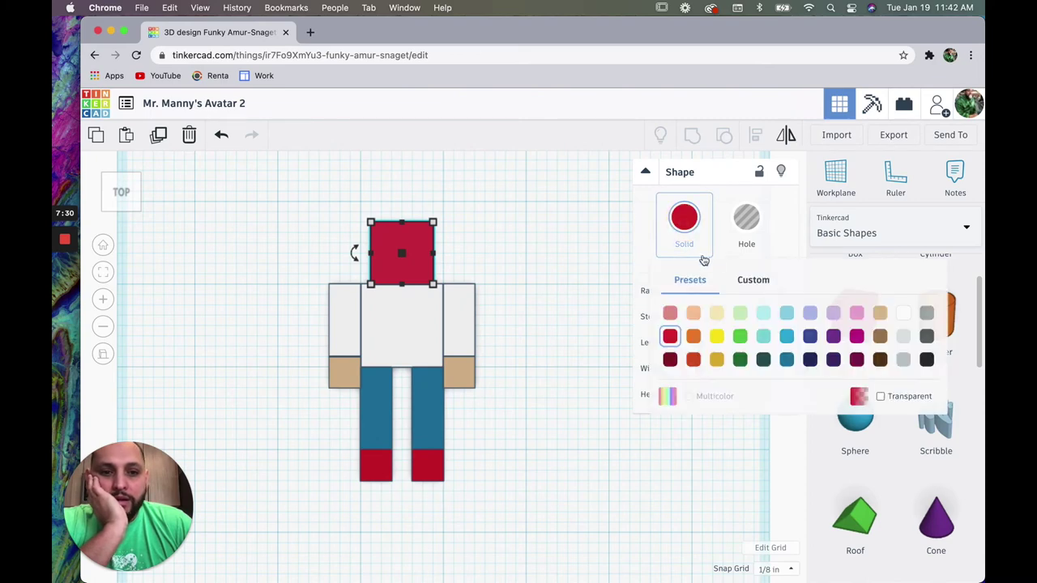
pyautogui.click(881, 314)
pyautogui.click(529, 405)
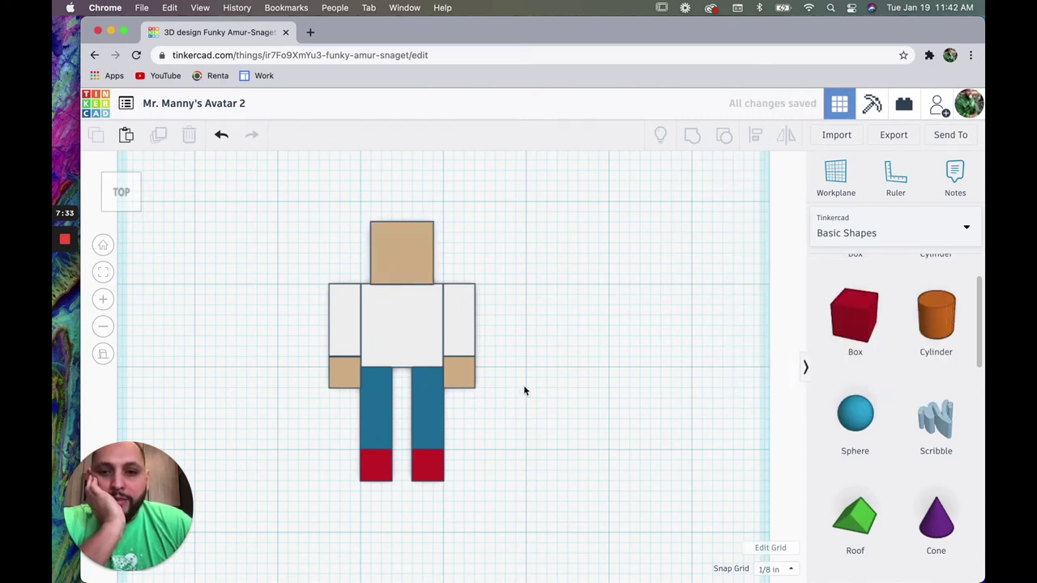
pyautogui.moveTo(150, 197); pyautogui.dragTo(126, 195)
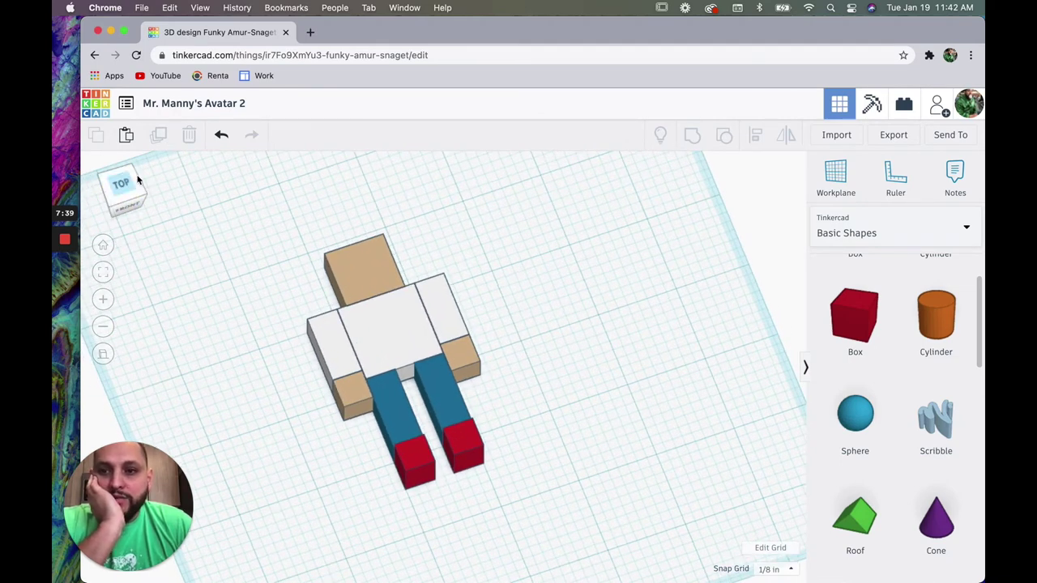
pyautogui.click(123, 194)
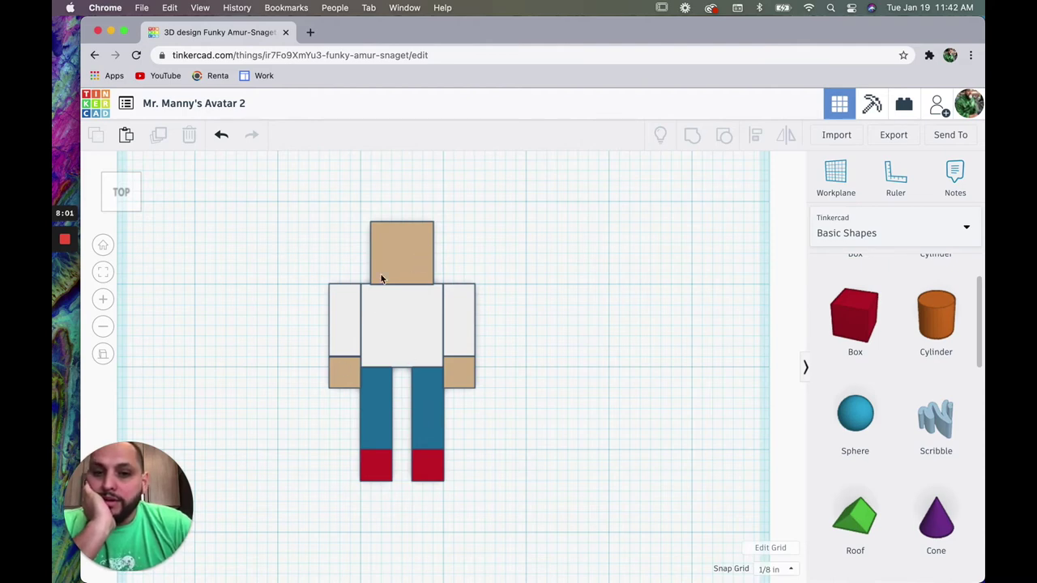
# Step: Place an orange cylinder beside the head and set its sides to 64
pyautogui.scroll(2, 949, 338)
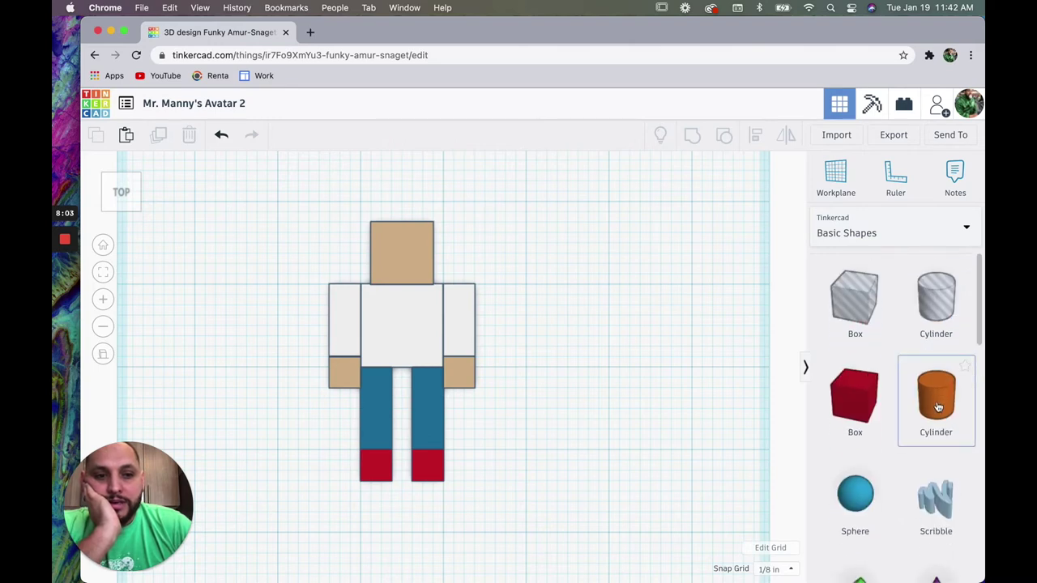
pyautogui.moveTo(938, 407); pyautogui.dragTo(526, 252)
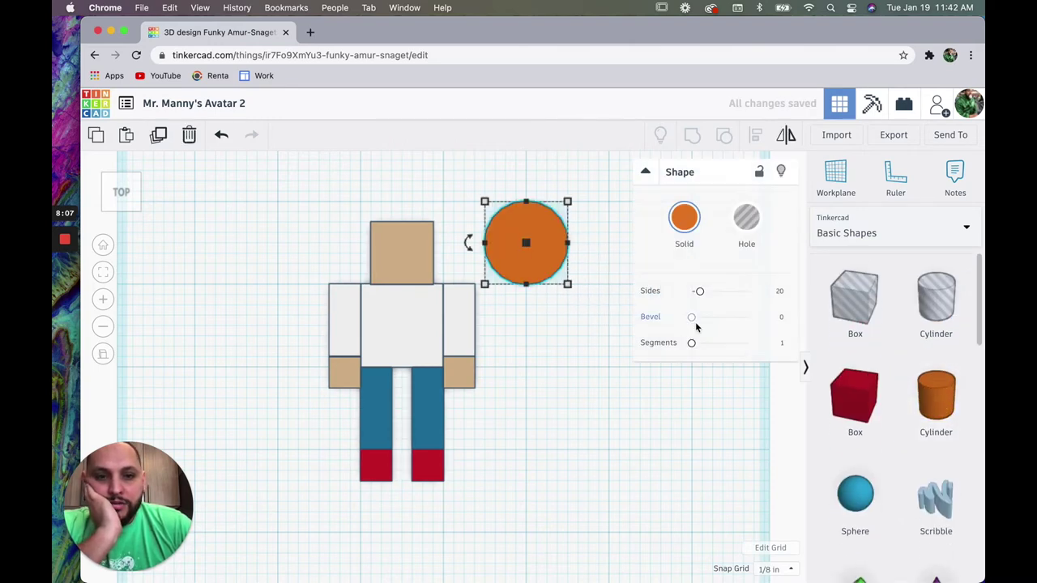
pyautogui.moveTo(703, 294); pyautogui.dragTo(775, 294)
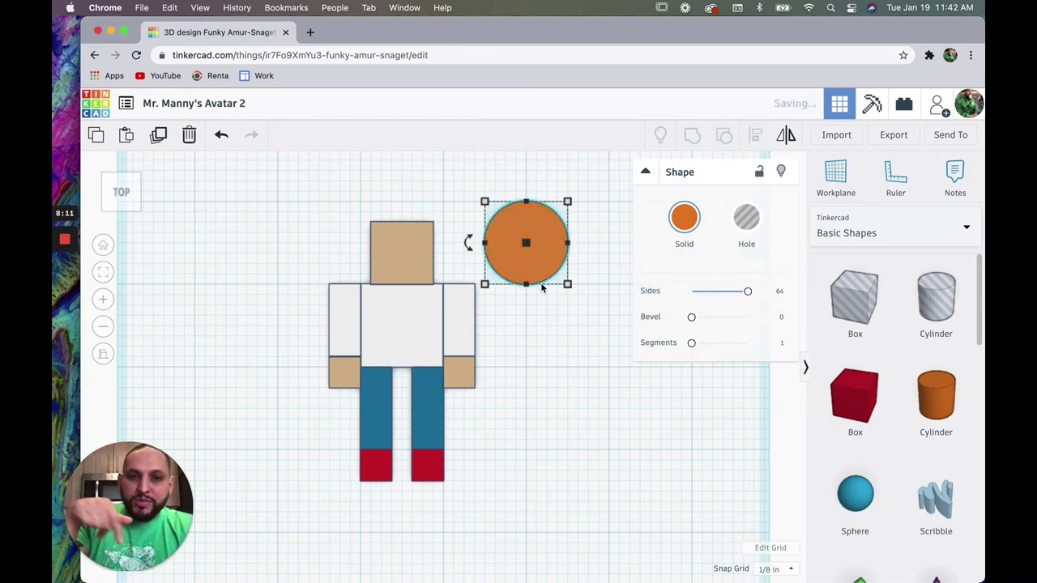
pyautogui.click(579, 318)
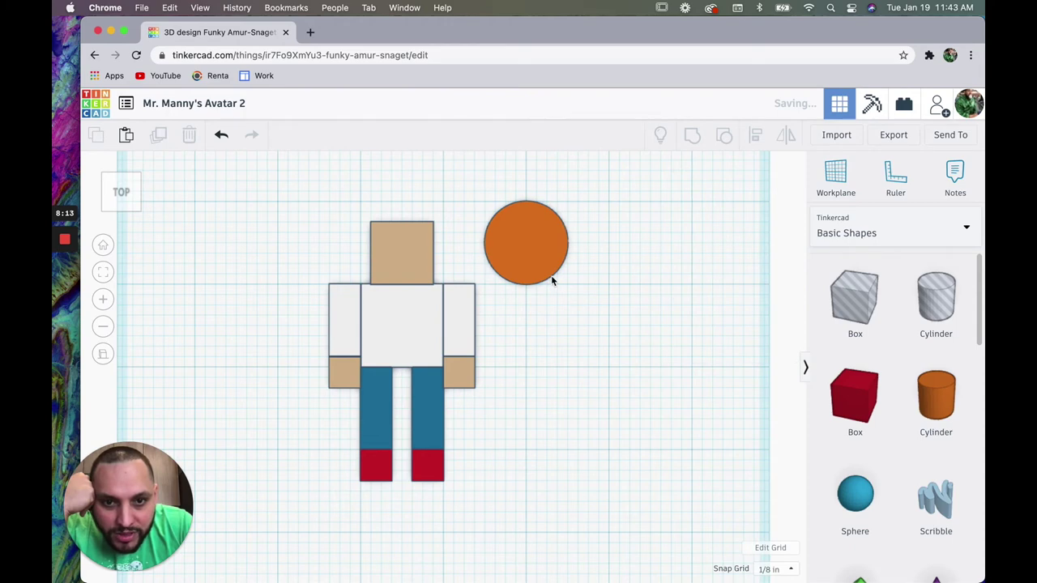
pyautogui.click(548, 272)
pyautogui.moveTo(745, 292); pyautogui.dragTo(685, 299)
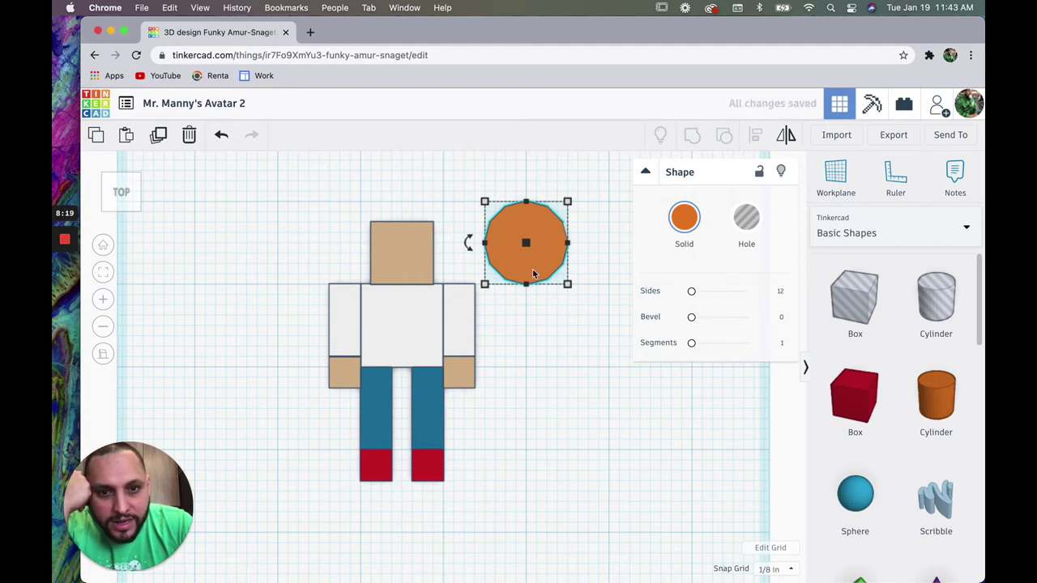
pyautogui.moveTo(695, 294); pyautogui.dragTo(787, 286)
pyautogui.click(526, 456)
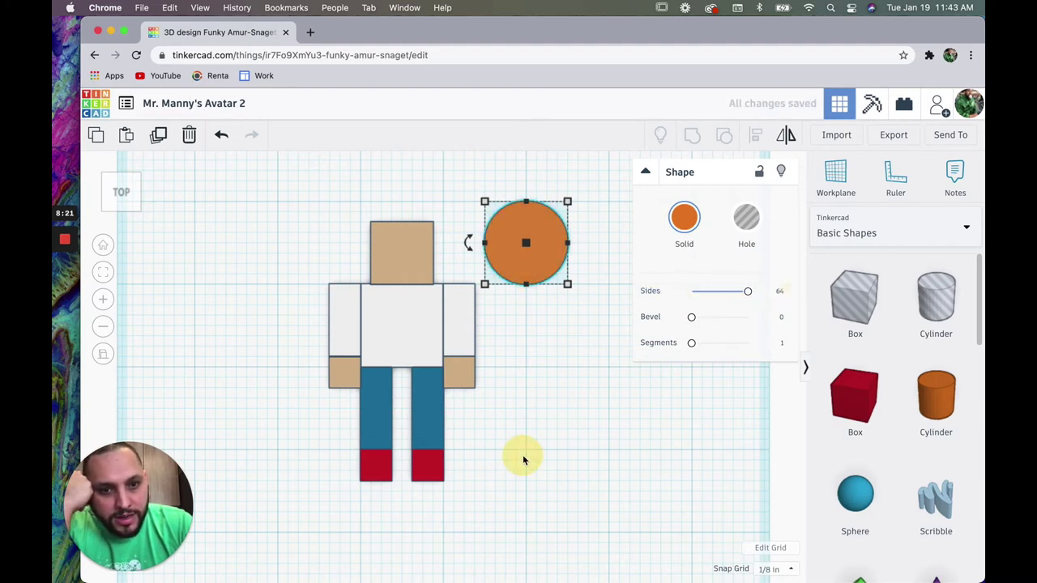
# Step: Shrink the cylinder down to a small, low size
pyautogui.click(112, 199)
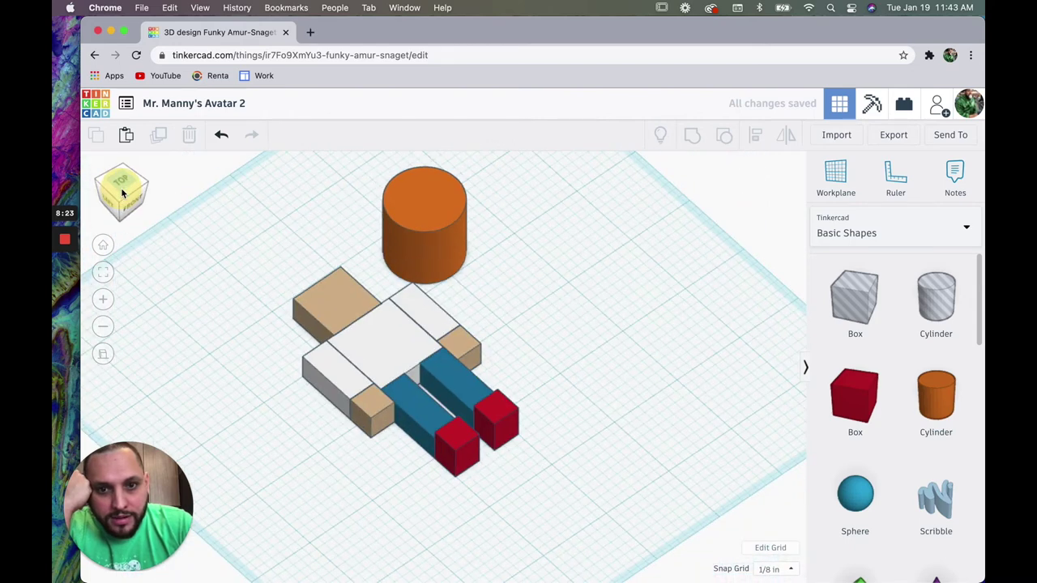
pyautogui.click(442, 236)
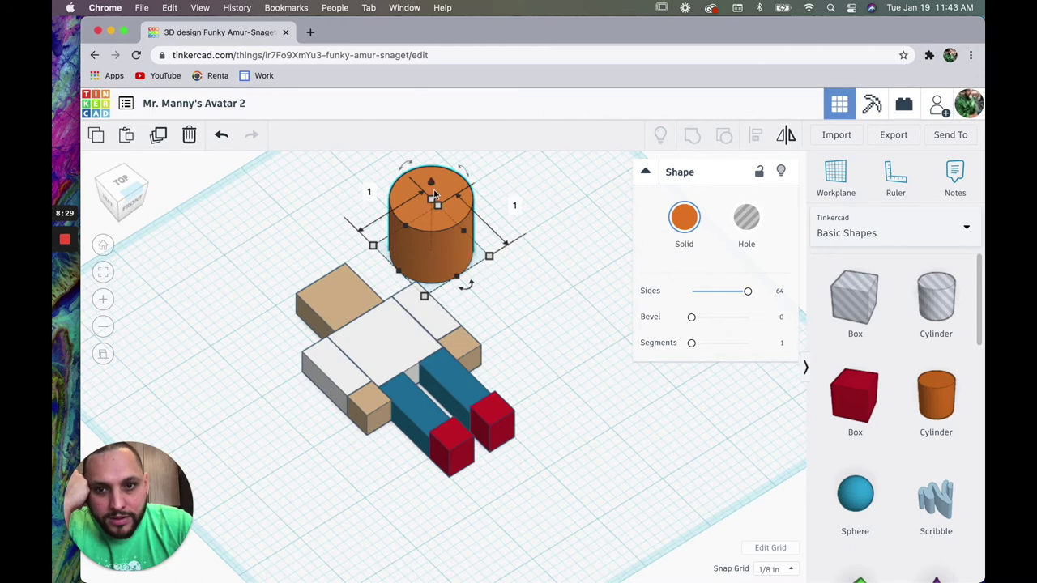
pyautogui.click(125, 187)
pyautogui.moveTo(417, 210); pyautogui.dragTo(463, 278)
pyautogui.click(319, 227)
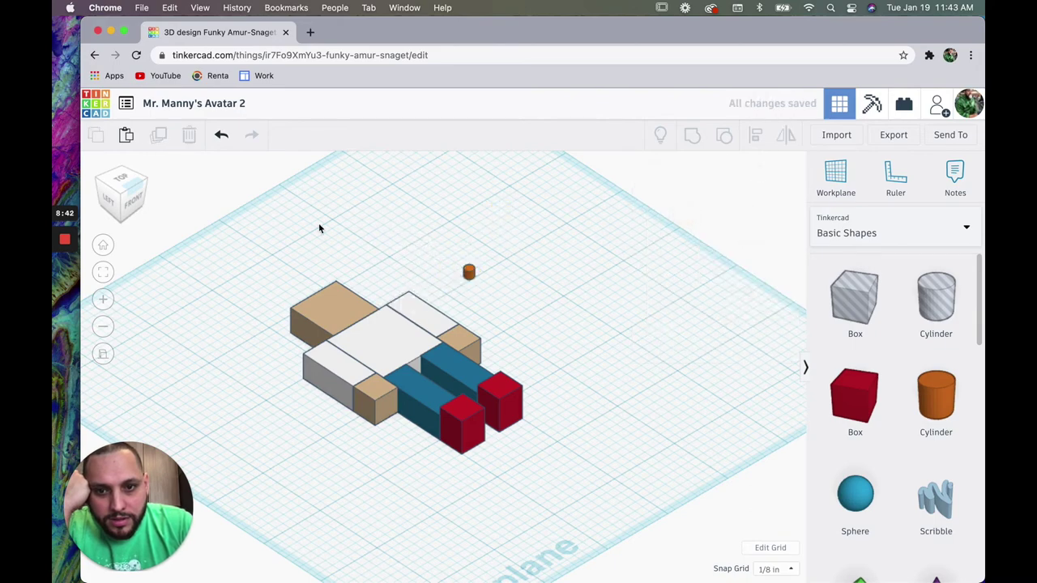
# Step: Move the small orange cylinder onto the head and raise it above the workplane
pyautogui.click(127, 192)
pyautogui.click(121, 195)
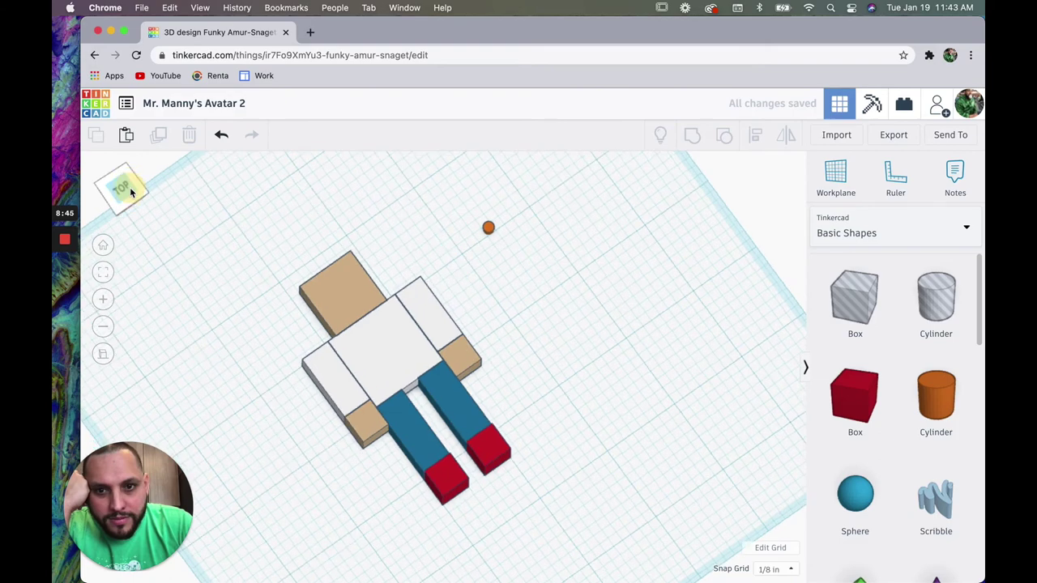
pyautogui.moveTo(563, 281); pyautogui.dragTo(354, 247)
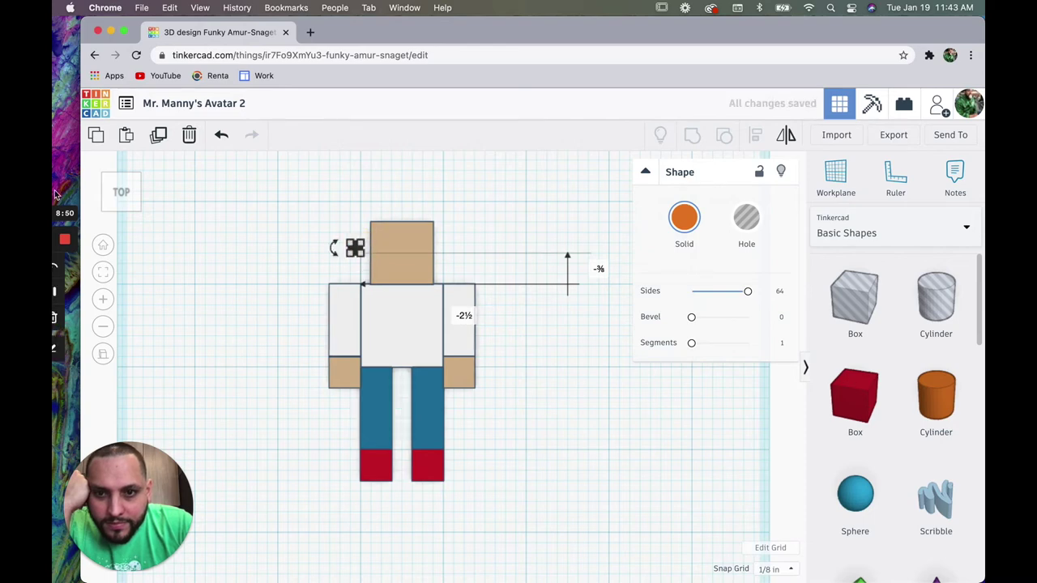
pyautogui.click(122, 185)
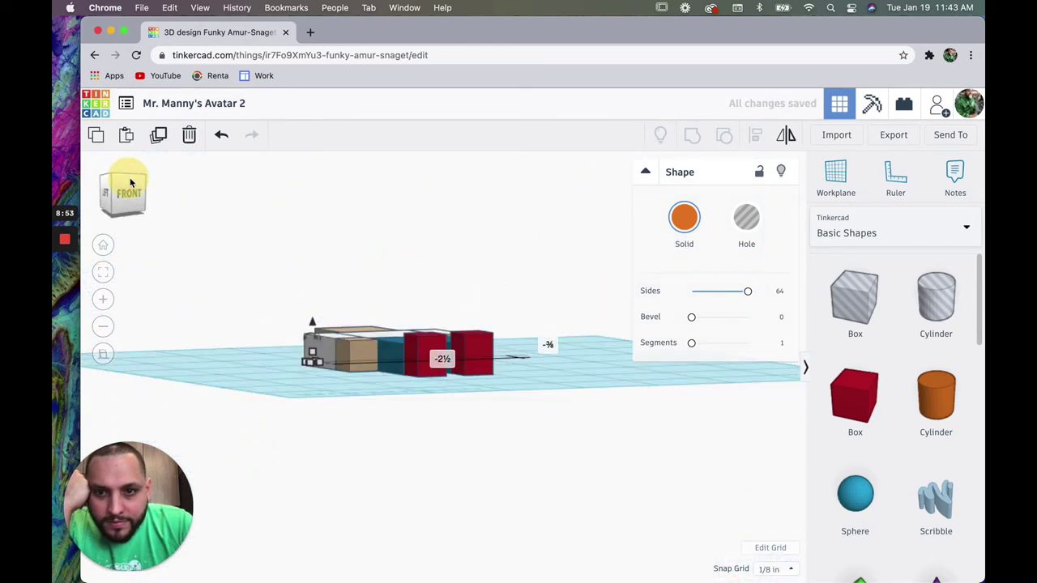
pyautogui.moveTo(130, 183); pyautogui.dragTo(134, 180)
pyautogui.moveTo(296, 330); pyautogui.dragTo(293, 298)
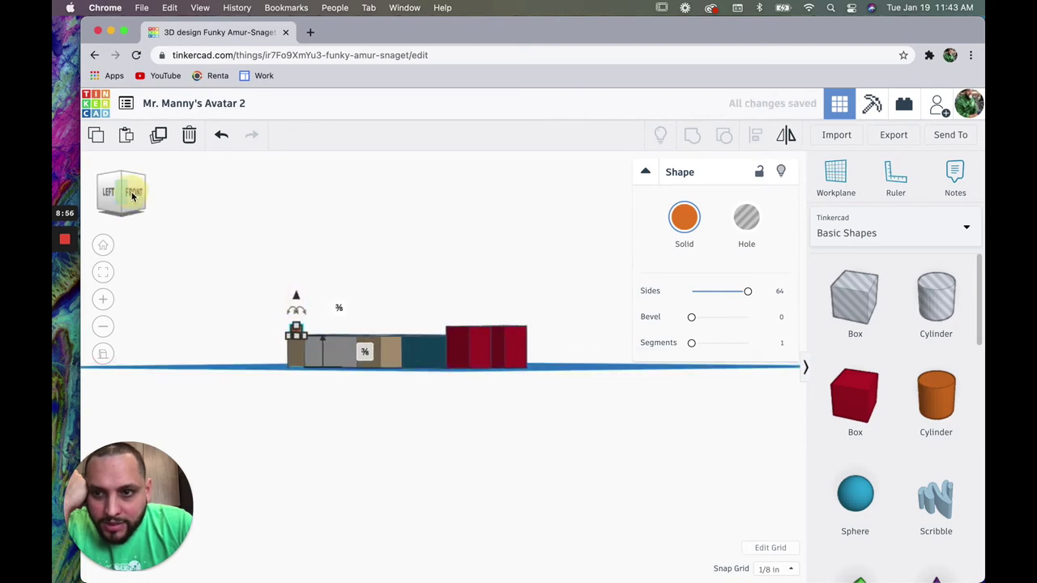
pyautogui.click(127, 213)
pyautogui.click(121, 202)
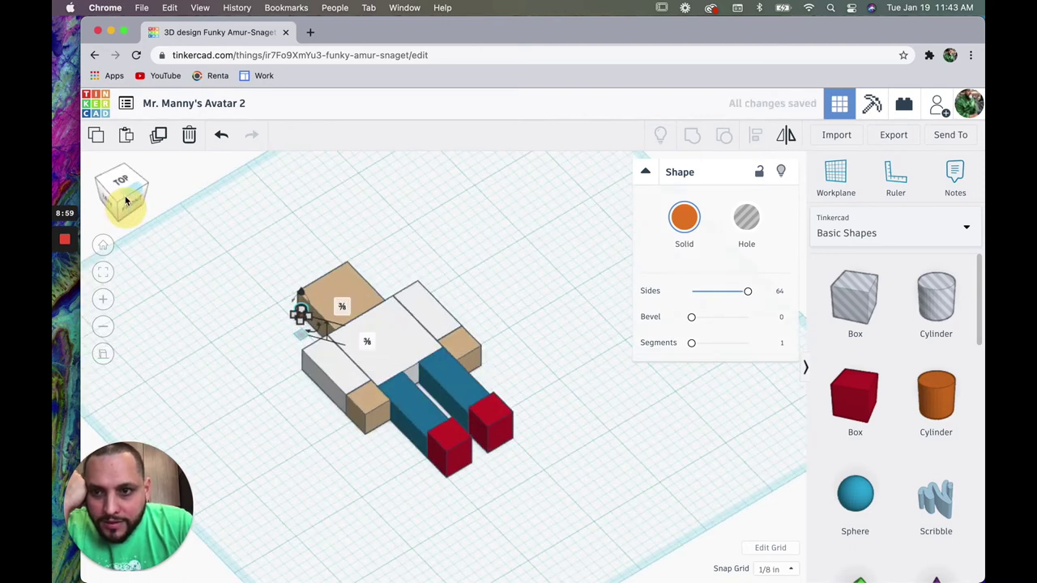
pyautogui.click(118, 183)
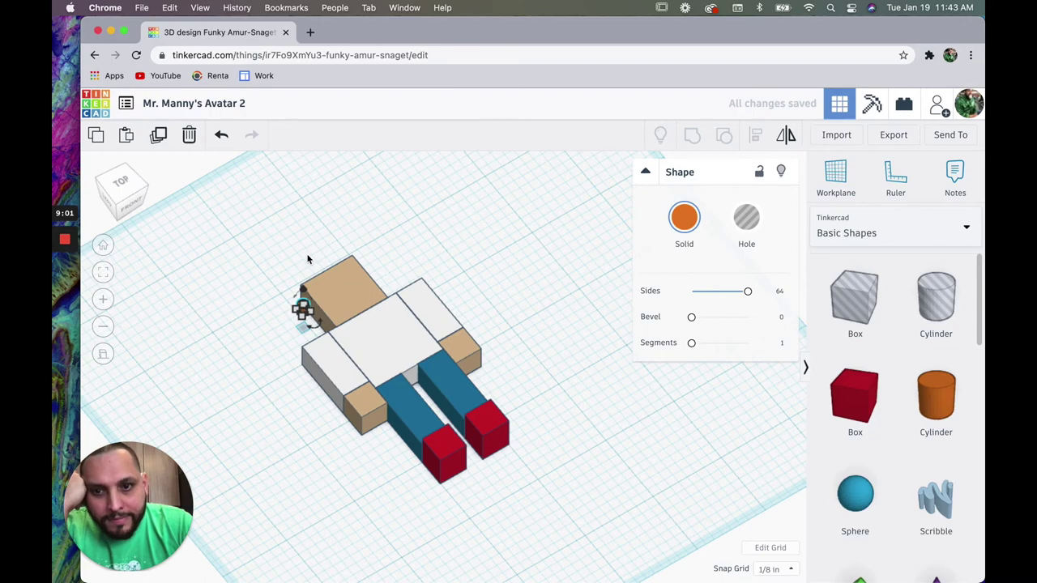
pyautogui.click(132, 182)
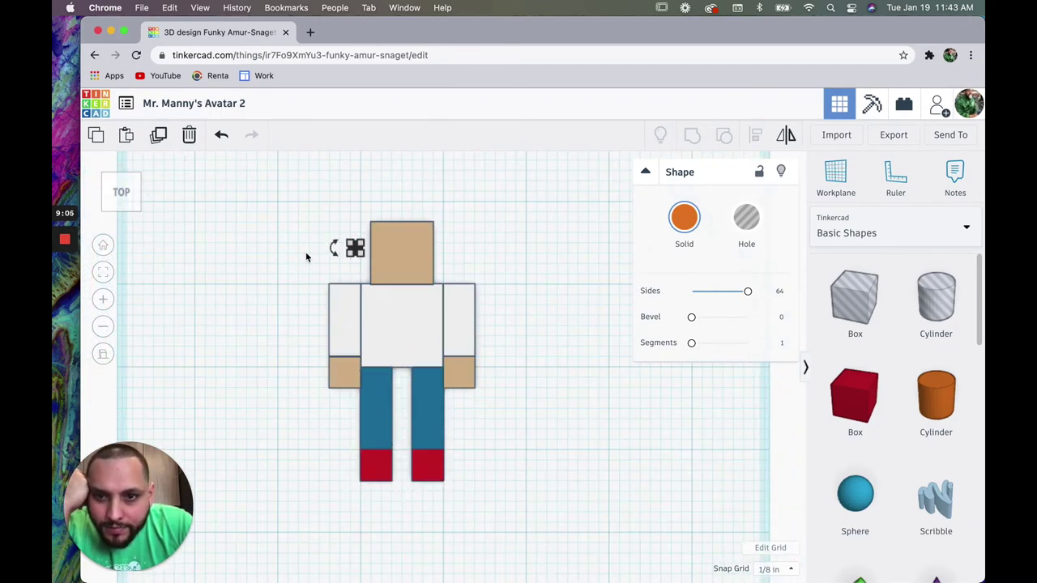
pyautogui.click(341, 211)
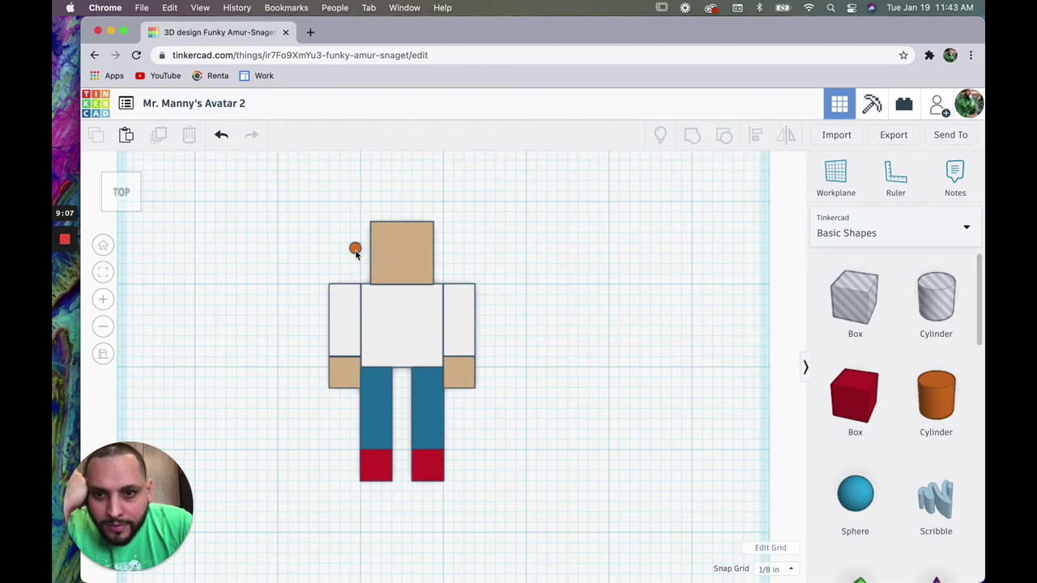
pyautogui.moveTo(357, 250); pyautogui.dragTo(387, 249)
pyautogui.click(612, 243)
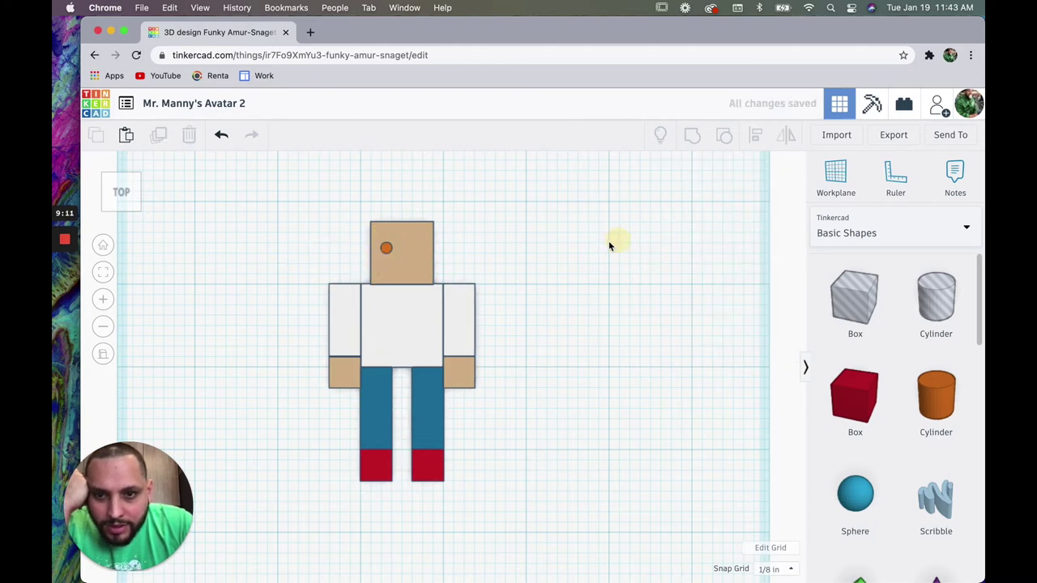
# Step: Duplicate the eye and place the copy on the head's right side
pyautogui.click(383, 252)
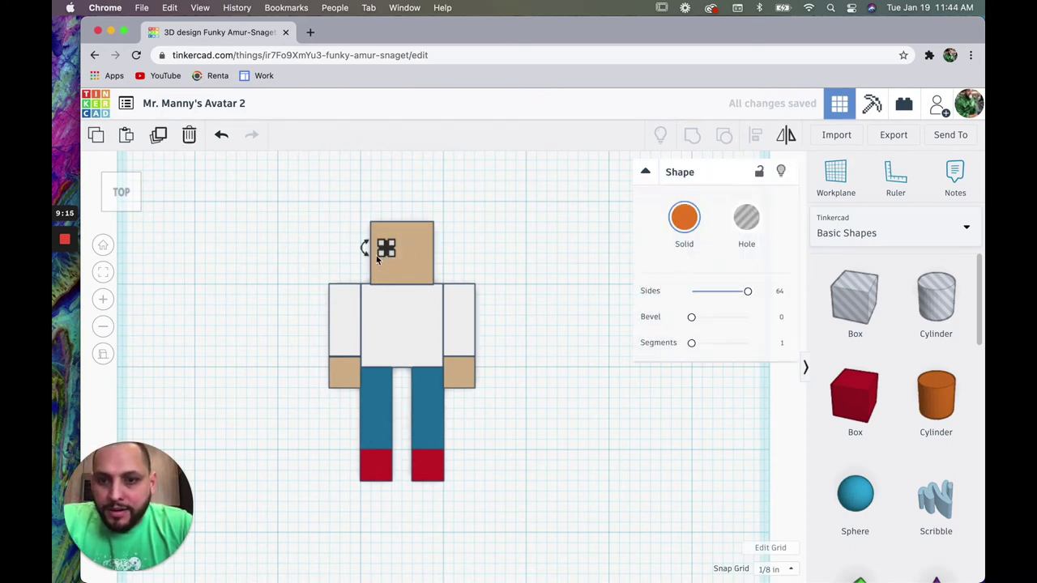
pyautogui.click(158, 136)
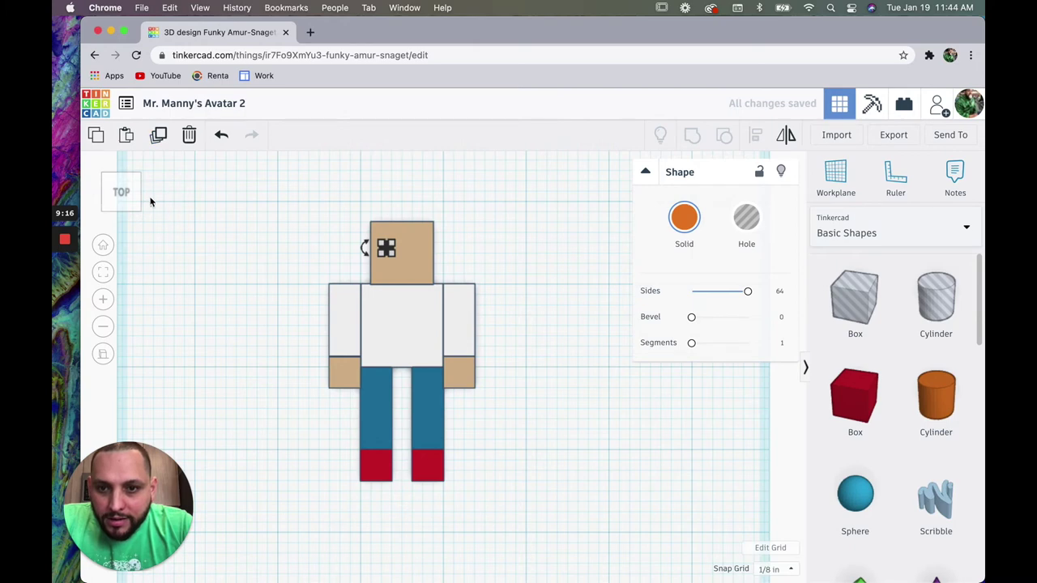
pyautogui.click(516, 231)
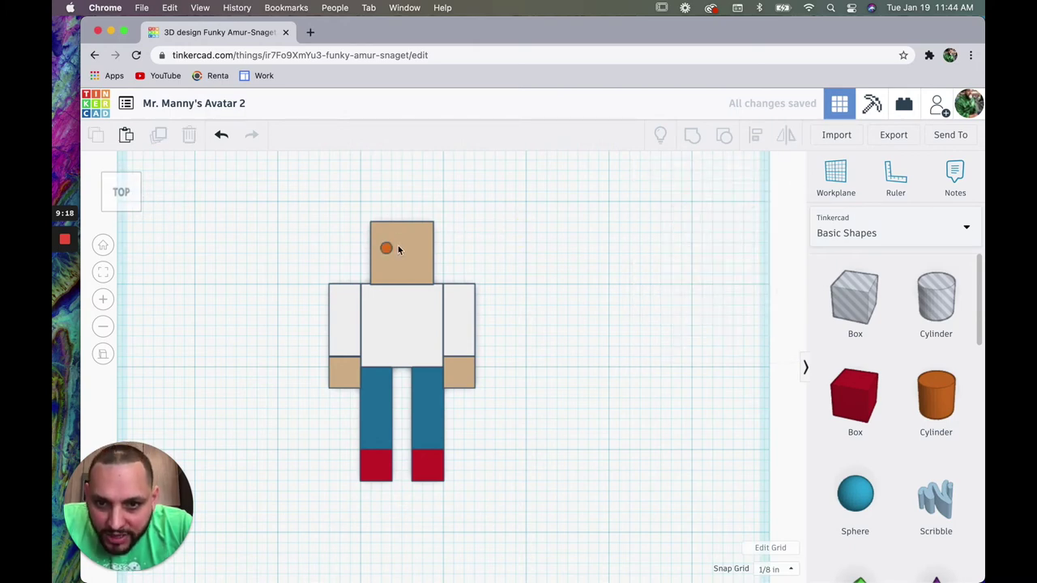
pyautogui.moveTo(390, 247); pyautogui.dragTo(417, 248)
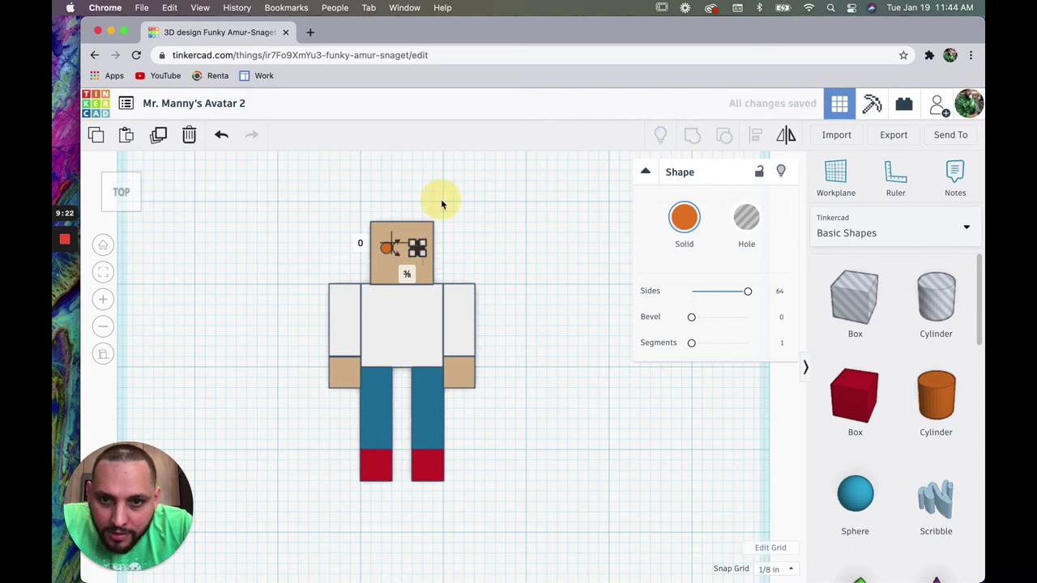
pyautogui.click(440, 198)
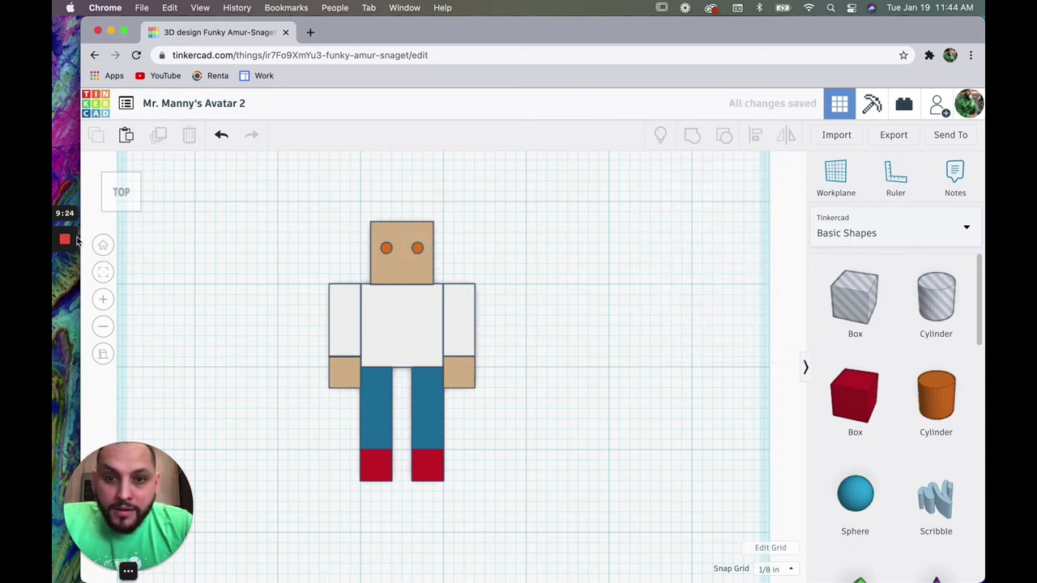
# Step: Select both orange eyes and colour them with the white preset
pyautogui.click(113, 301)
pyautogui.click(111, 302)
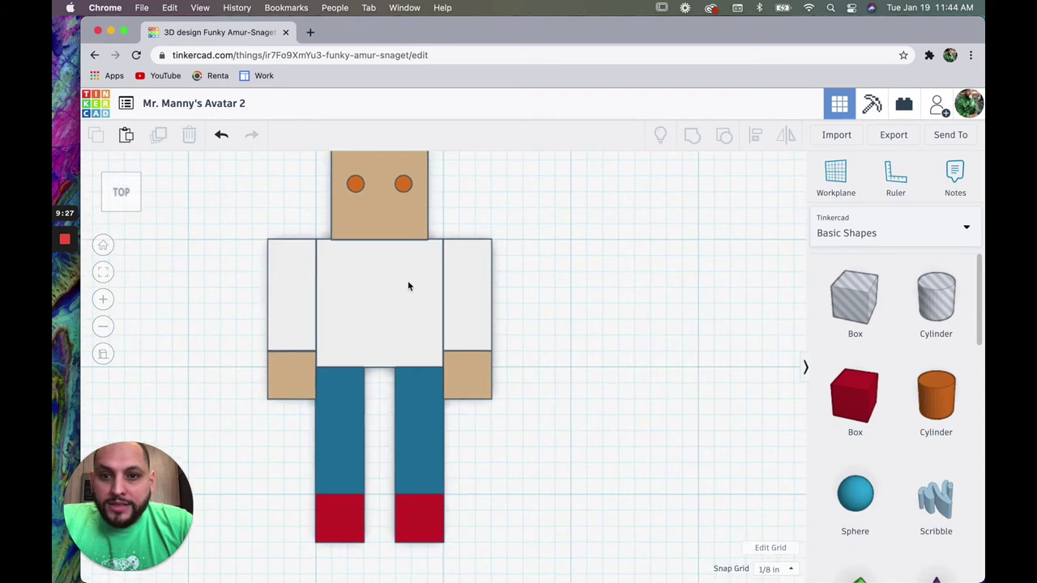
pyautogui.click(355, 183)
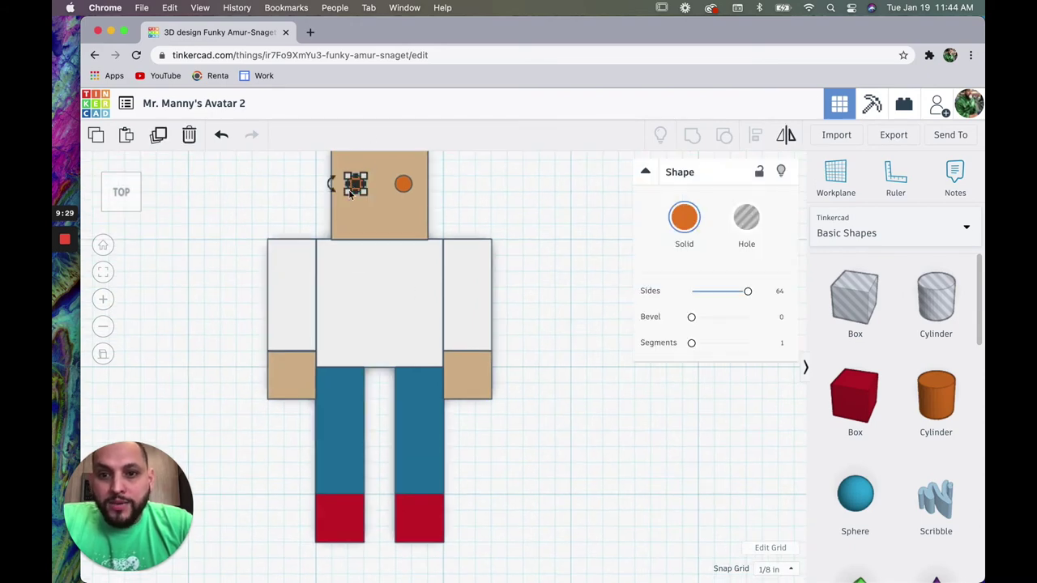
pyautogui.keyDown('shift'); pyautogui.click(404, 183); pyautogui.keyUp('shift')
pyautogui.click(684, 217)
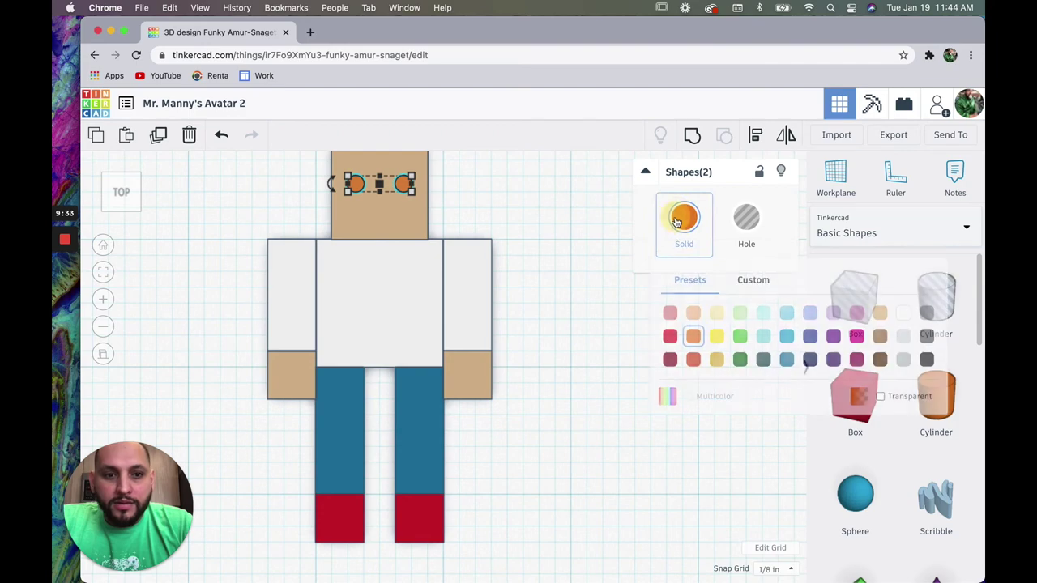
pyautogui.click(902, 313)
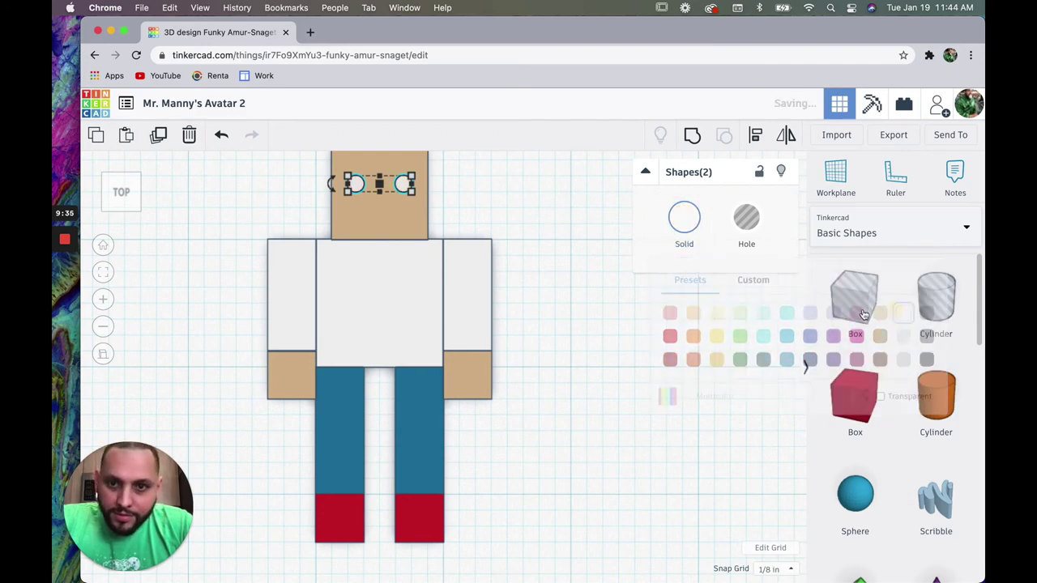
pyautogui.click(618, 297)
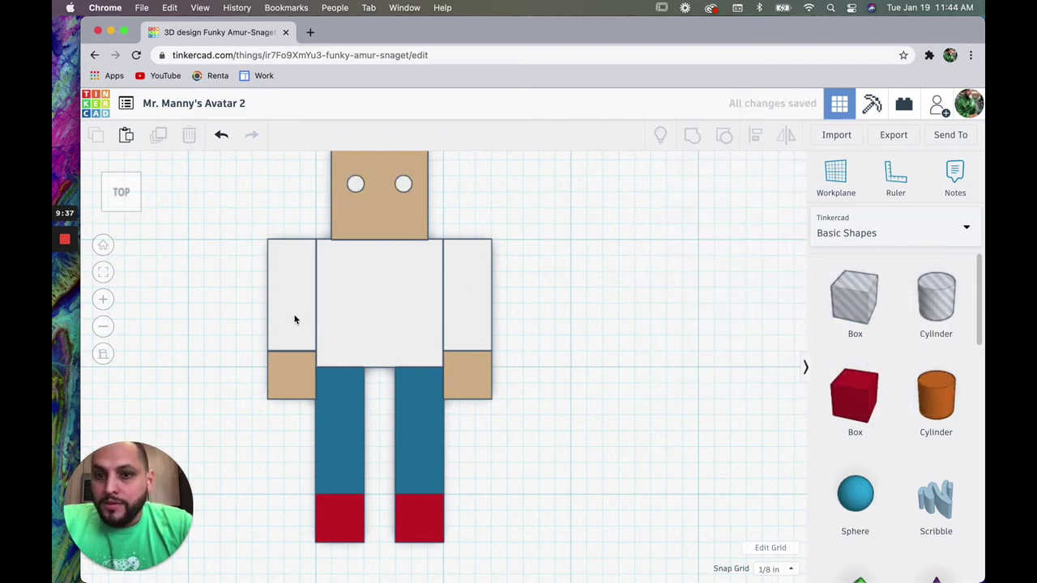
pyautogui.scroll(-5, 294, 316)
pyautogui.scroll(3, 290, 302)
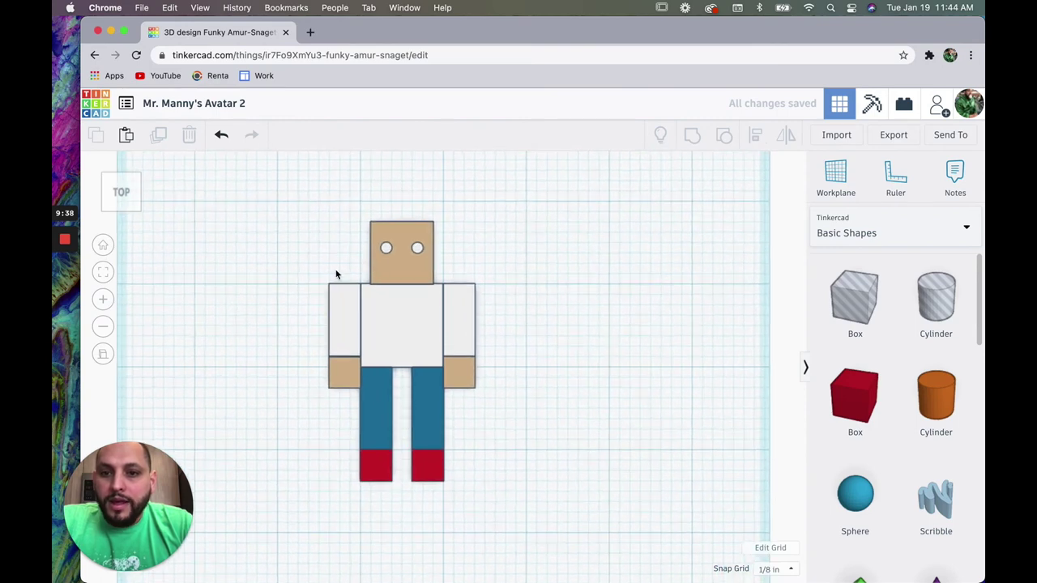
pyautogui.click(397, 271)
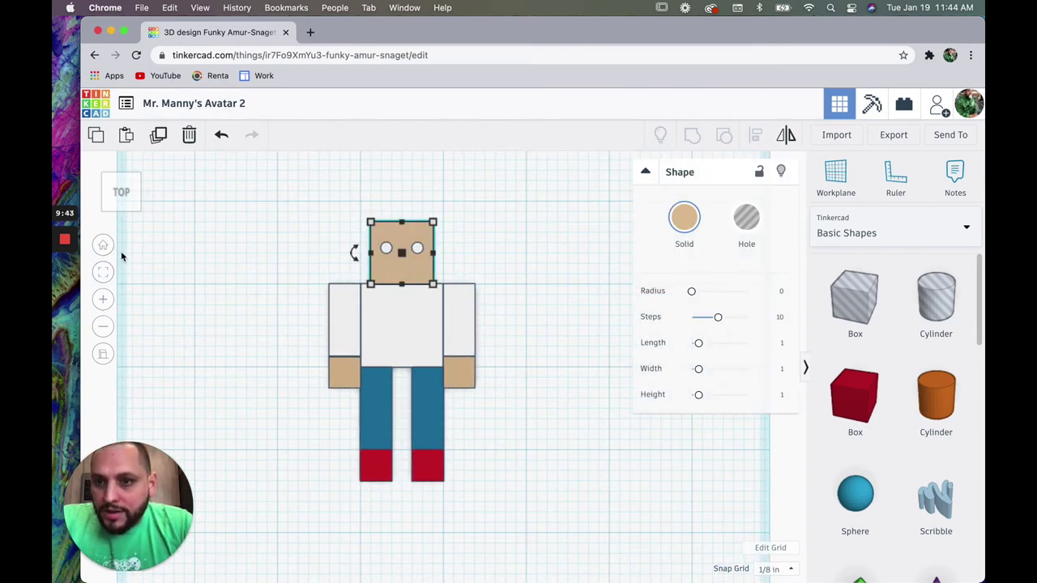
# Step: Zoom to fit the tan head with its white eyes, then select the right eye
pyautogui.click(103, 274)
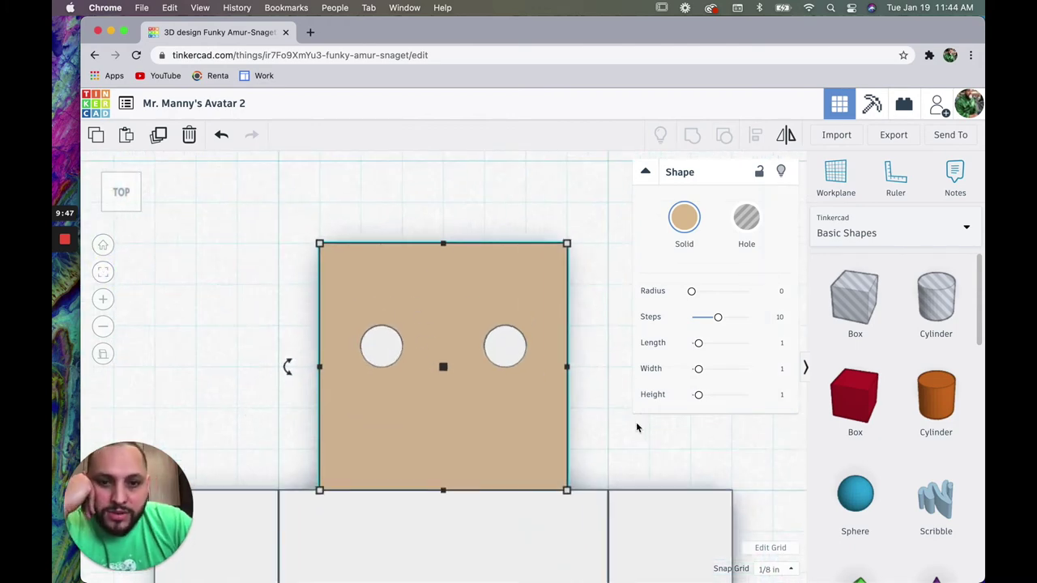
pyautogui.click(638, 443)
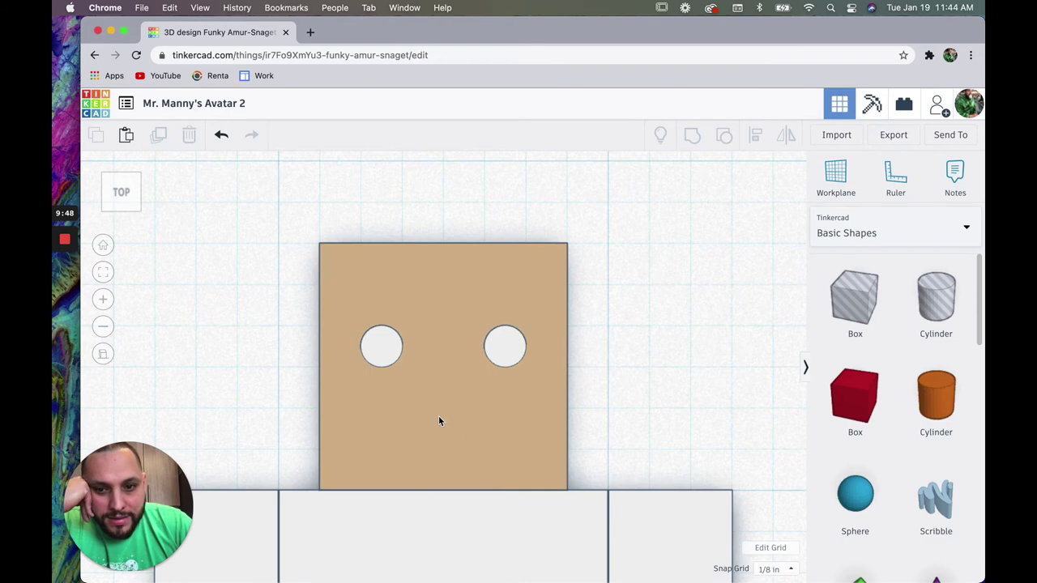
pyautogui.click(506, 362)
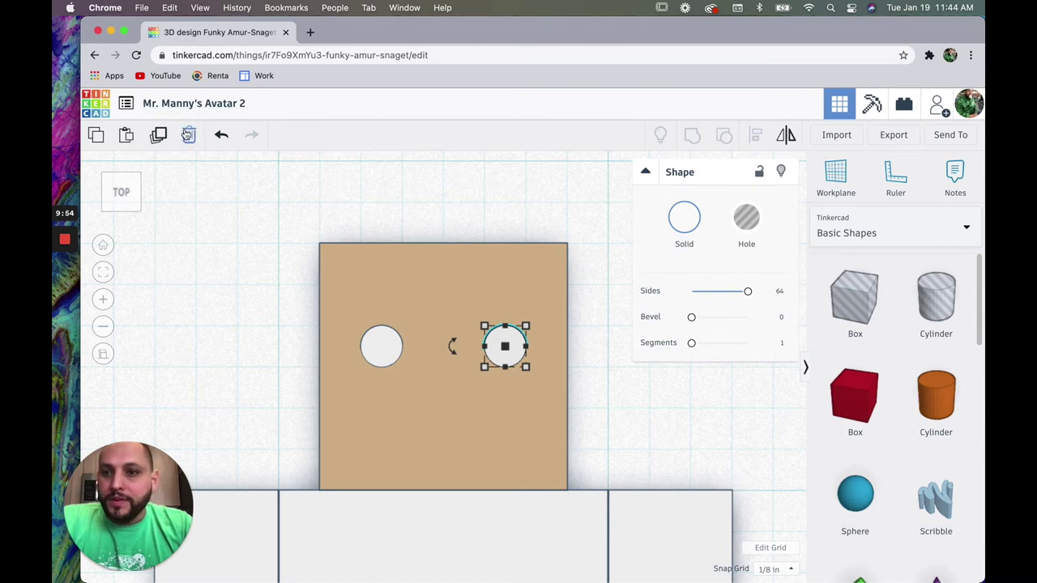
# Step: Duplicate the right eye and drag the copy down below it
pyautogui.click(158, 138)
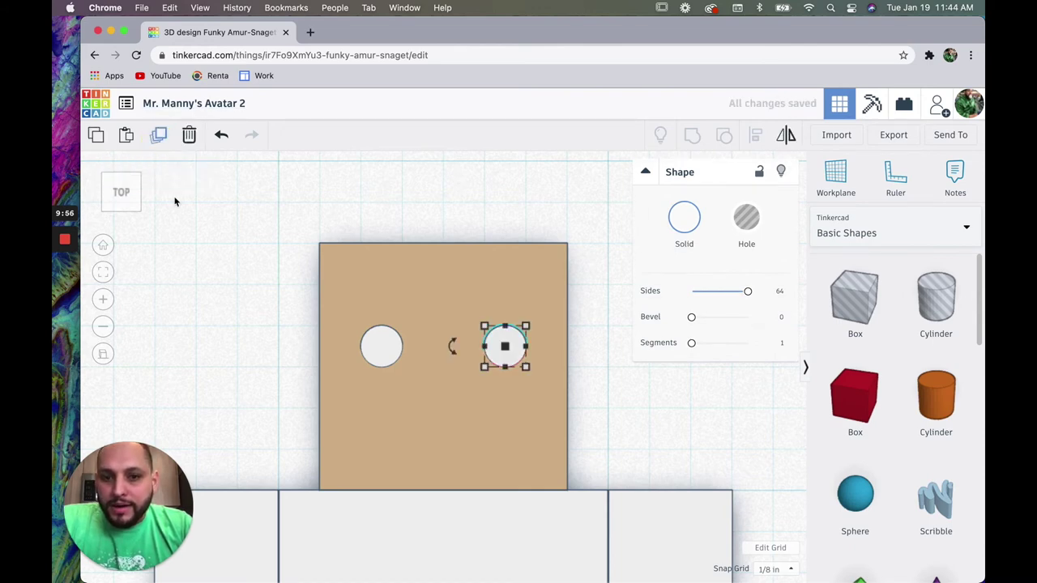
pyautogui.moveTo(510, 366); pyautogui.dragTo(502, 428)
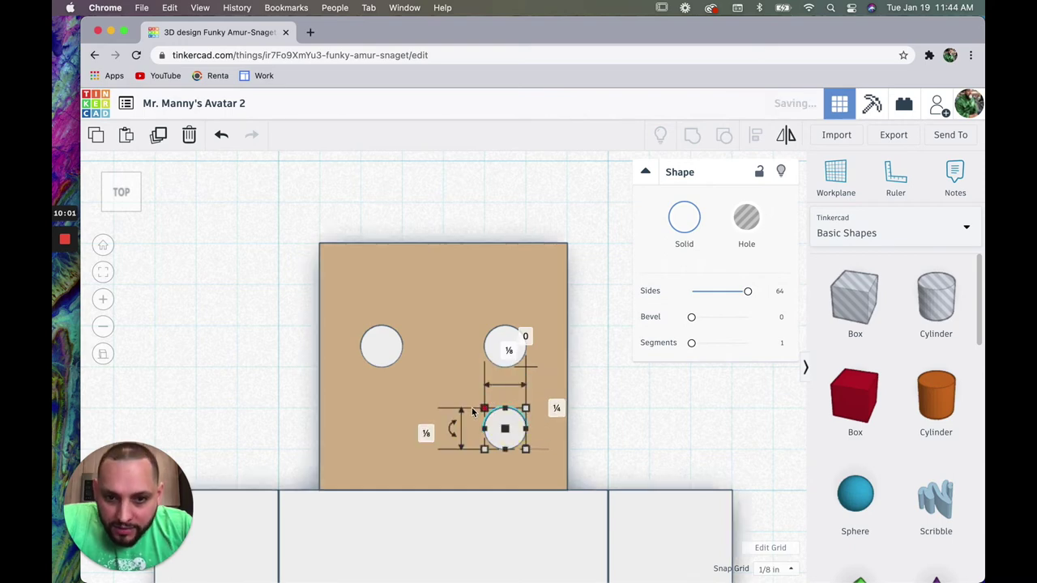
pyautogui.click(490, 427)
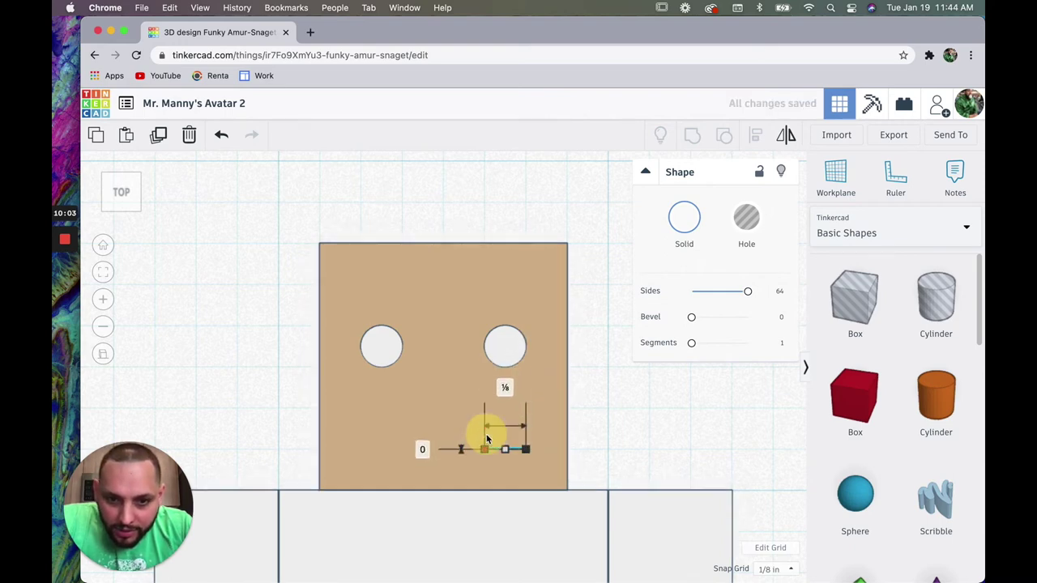
# Step: Shrink the copied cylinder to 0.05 by 0.05 and bring up its Solid colour choices
pyautogui.click(505, 347)
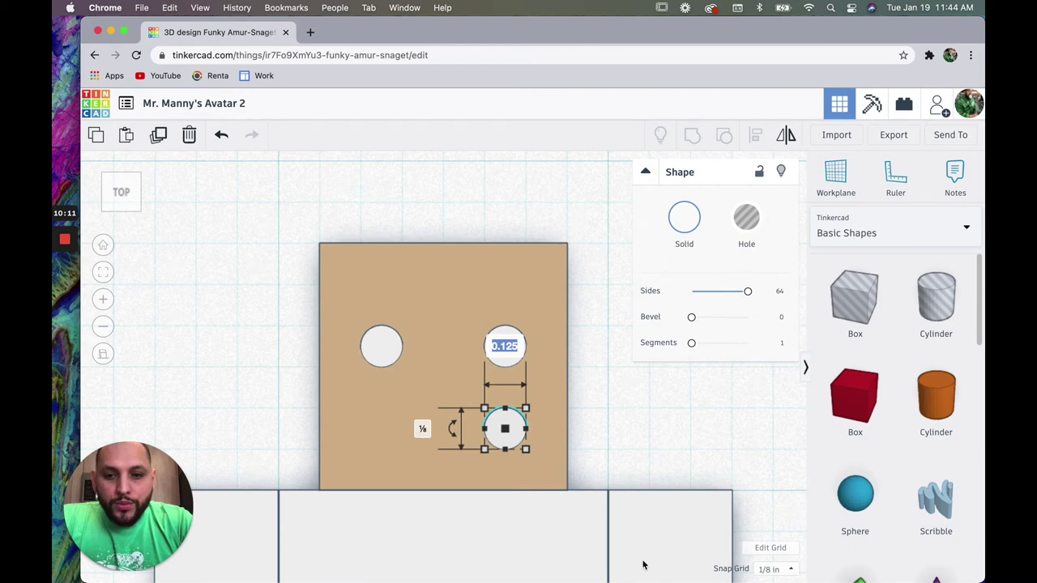
pyautogui.press('BackSpace')
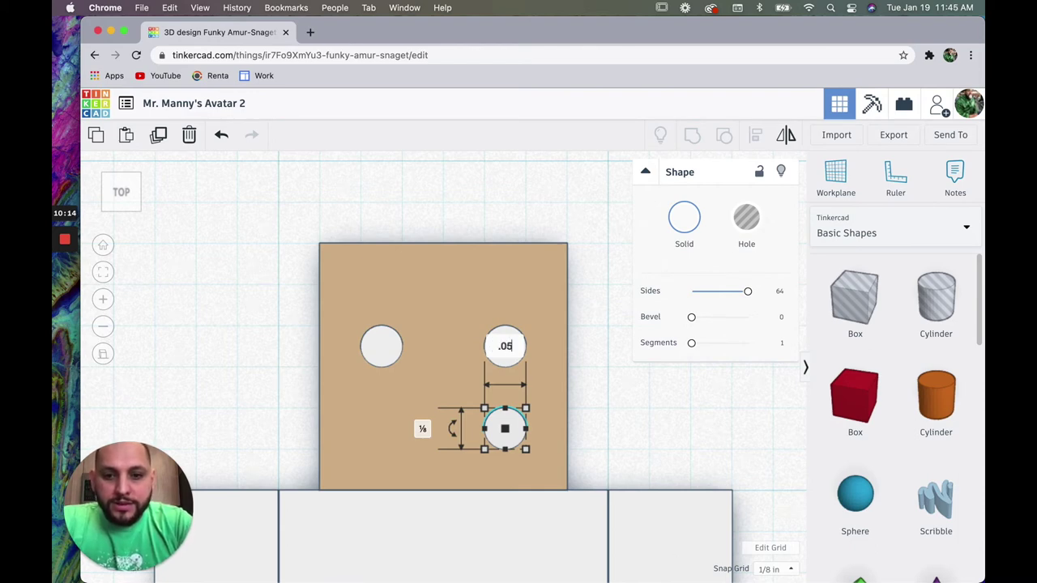
pyautogui.press('Return')
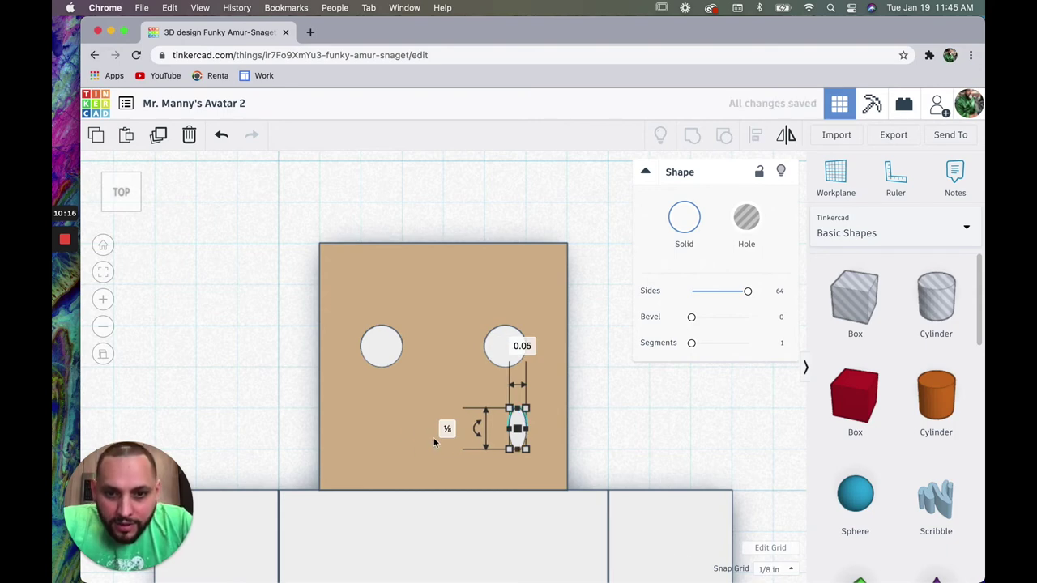
pyautogui.click(447, 429)
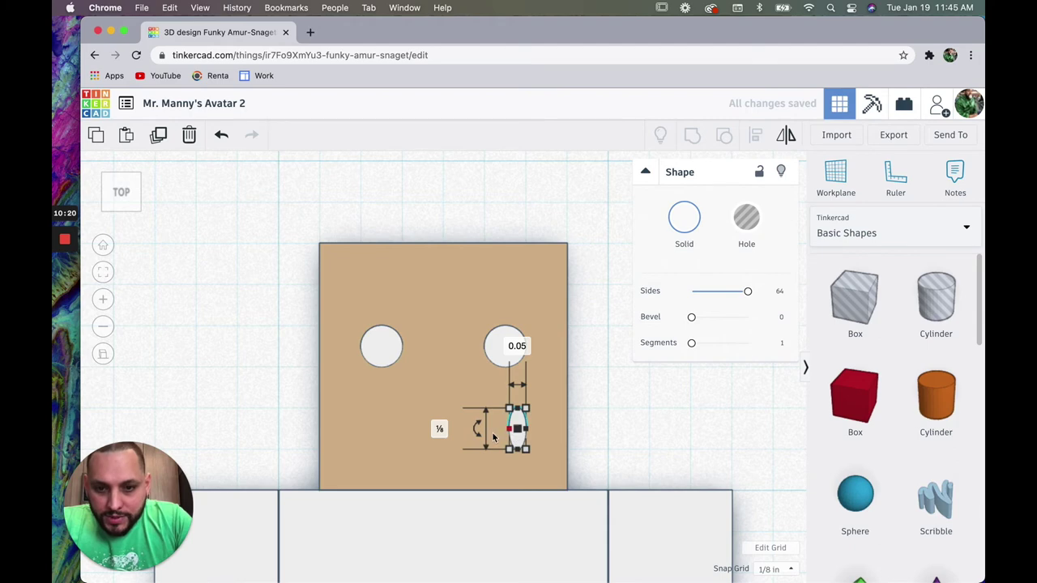
pyautogui.click(438, 430)
pyautogui.press('BackSpace')
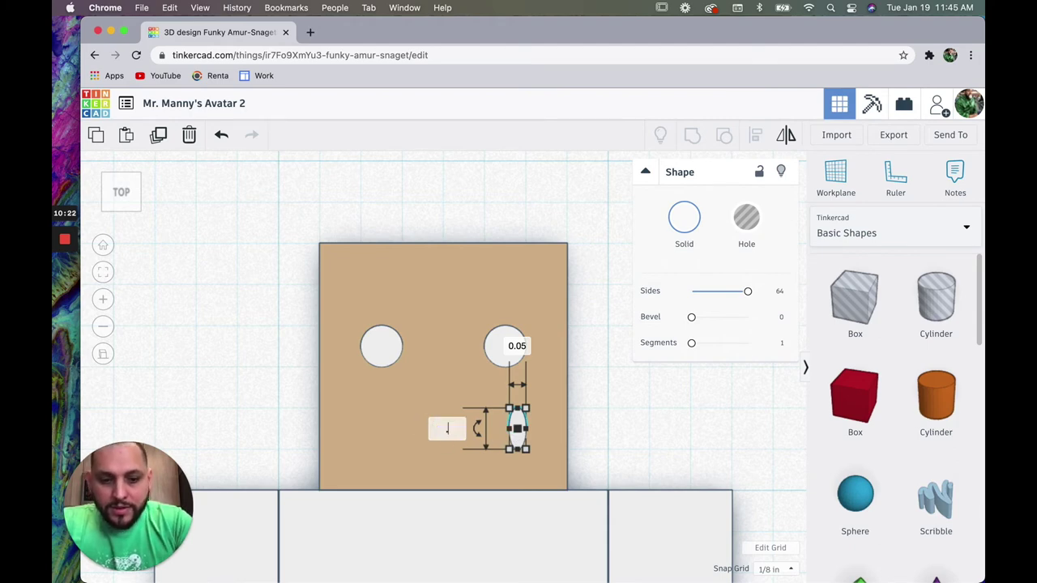
pyautogui.write('.05')
pyautogui.press('Return')
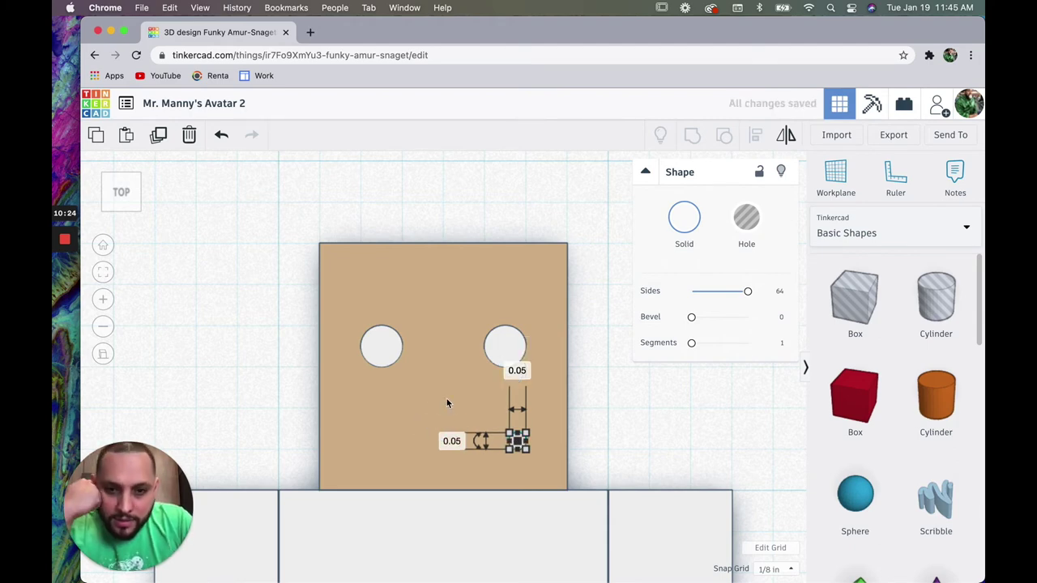
pyautogui.click(446, 403)
pyautogui.click(515, 443)
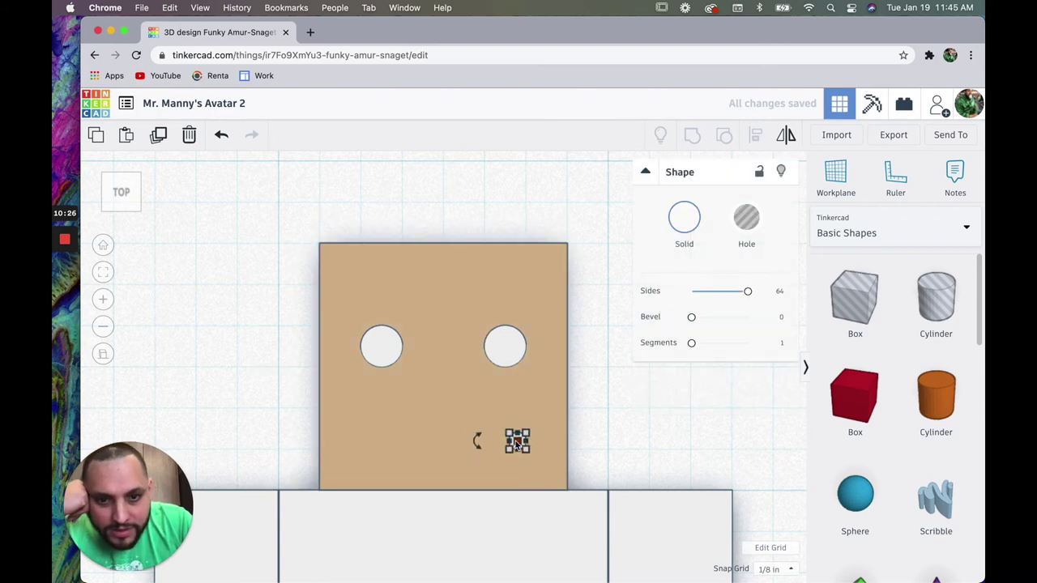
pyautogui.click(685, 217)
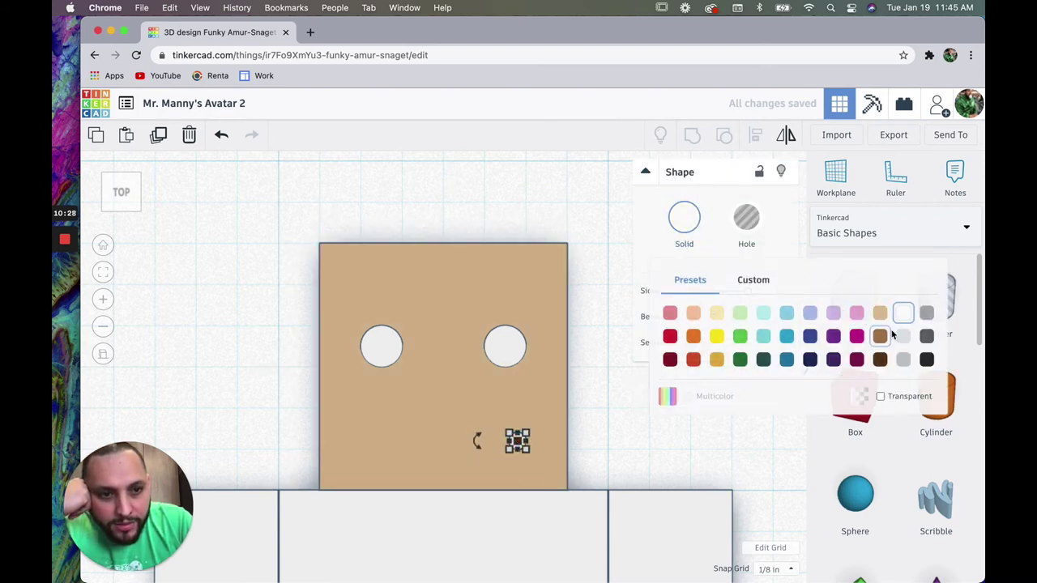
# Step: Colour the small cylinder black and drag it up onto the right white eye
pyautogui.click(927, 359)
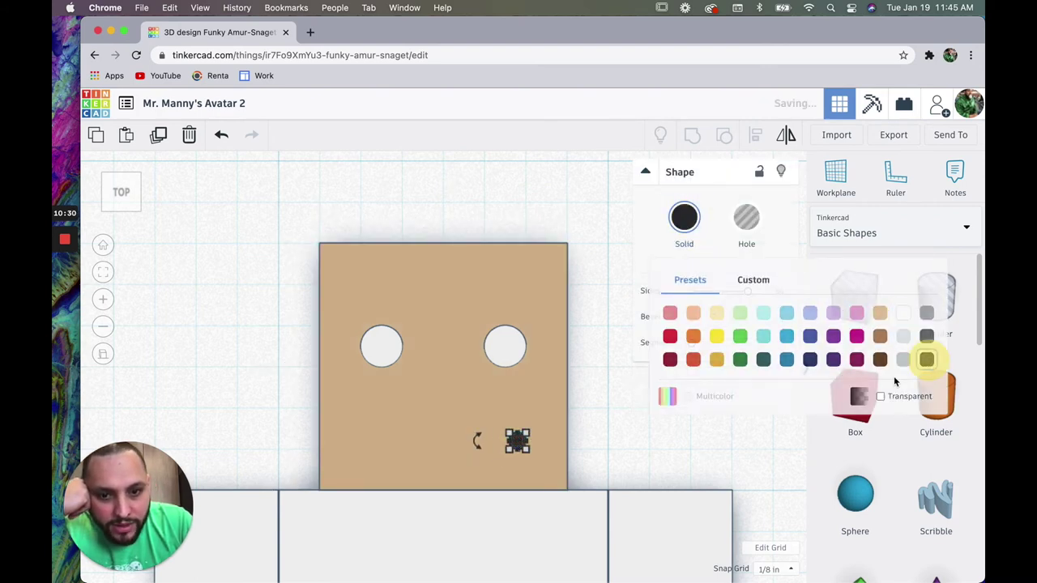
pyautogui.click(522, 391)
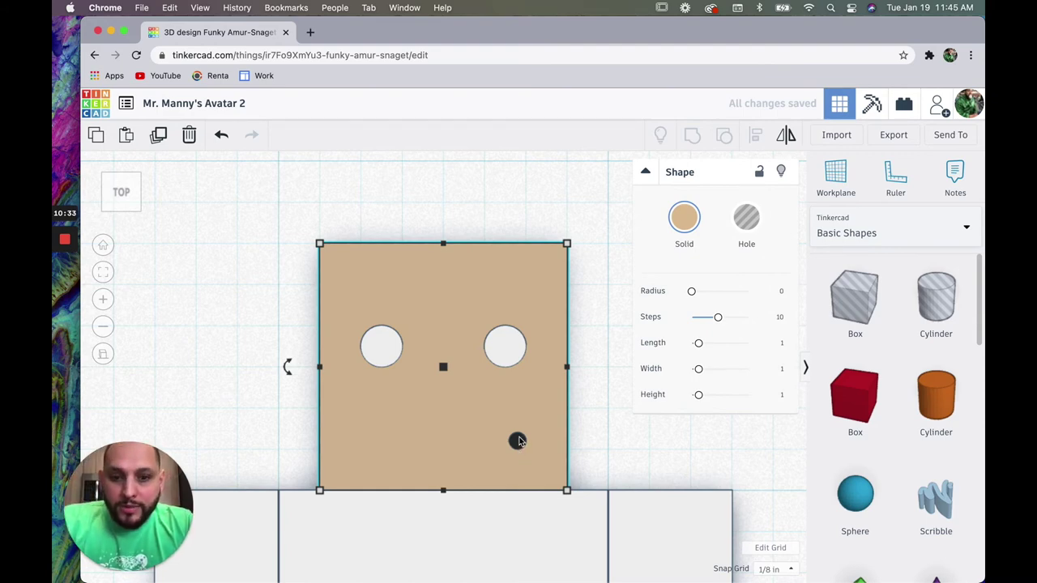
pyautogui.click(518, 442)
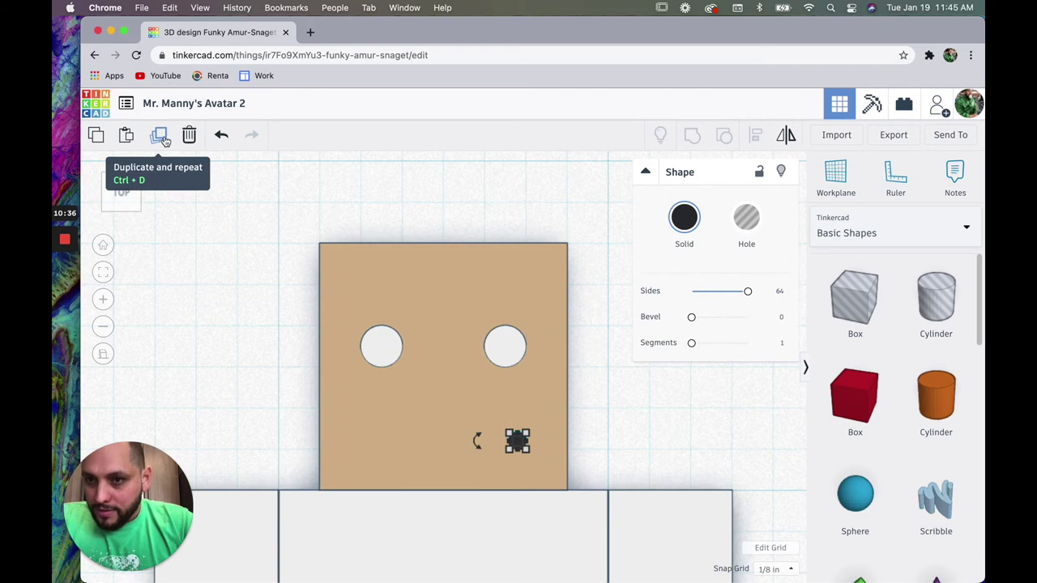
pyautogui.click(550, 378)
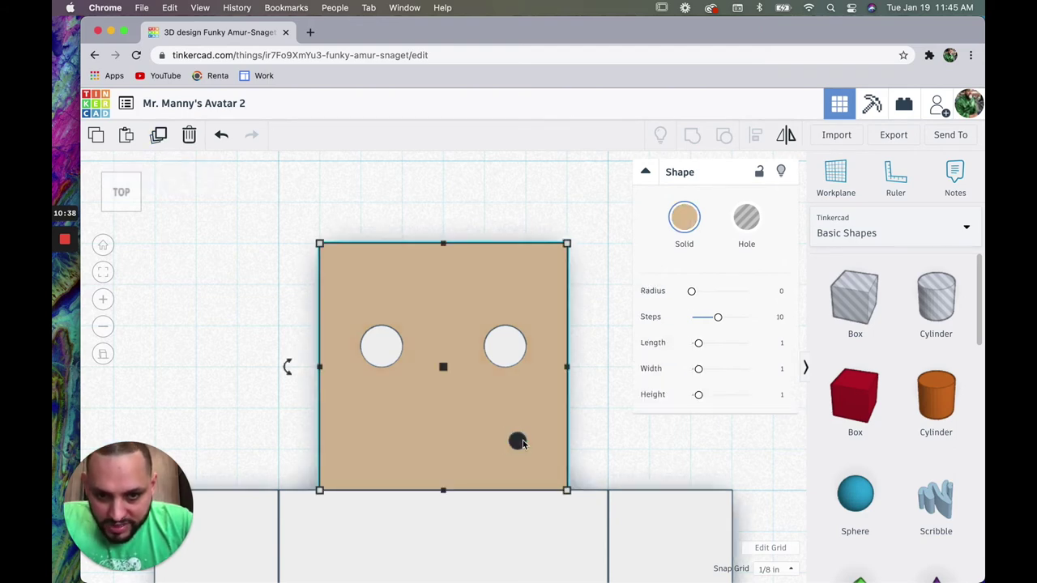
pyautogui.moveTo(517, 441); pyautogui.dragTo(502, 345)
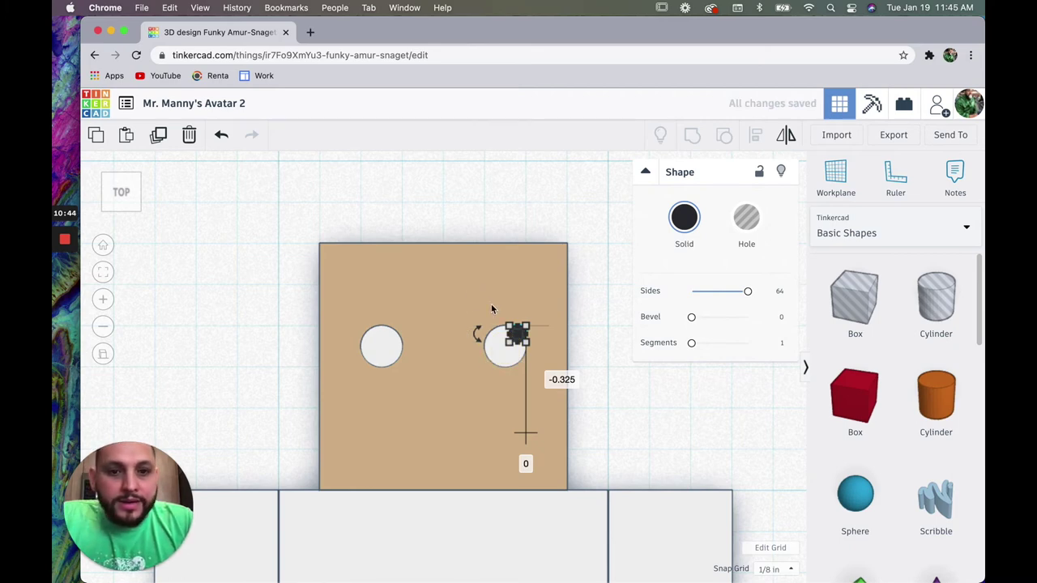
# Step: Align the black pupil to the centre of the right white eye
pyautogui.keyDown('shift'); pyautogui.click(494, 358); pyautogui.keyUp('shift')
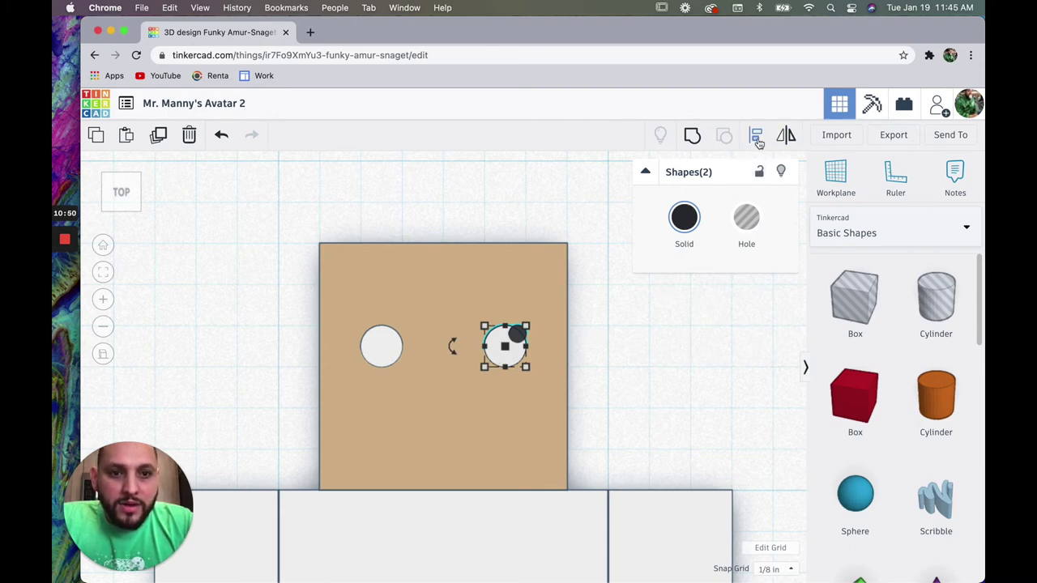
pyautogui.click(756, 142)
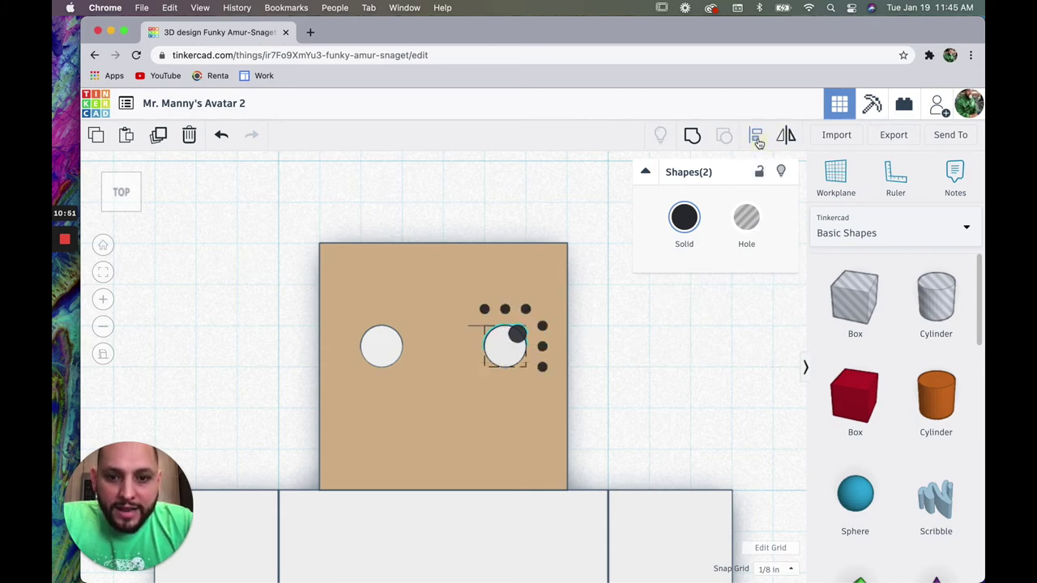
pyautogui.click(505, 309)
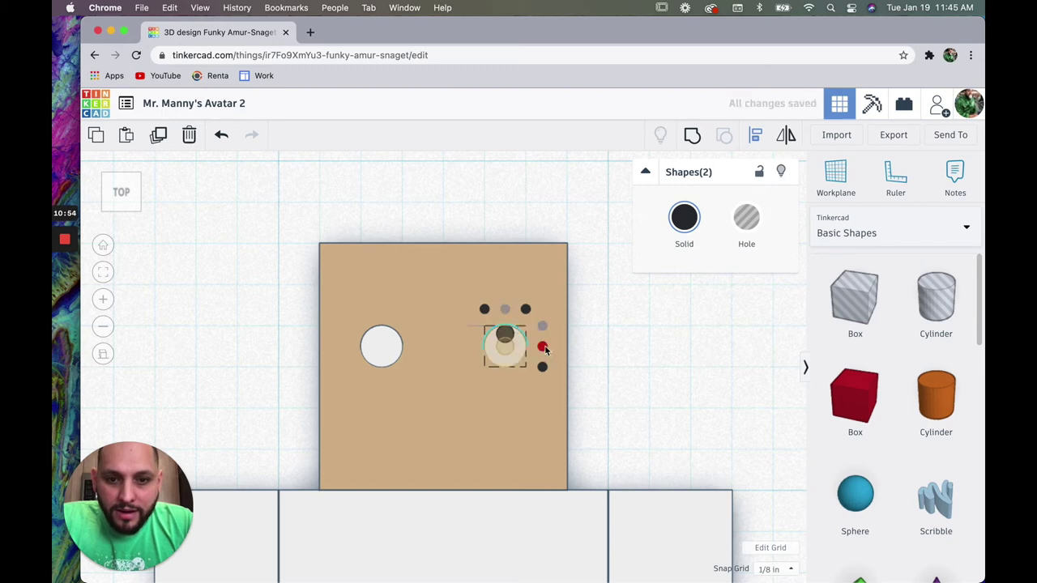
pyautogui.moveTo(544, 348); pyautogui.dragTo(544, 345)
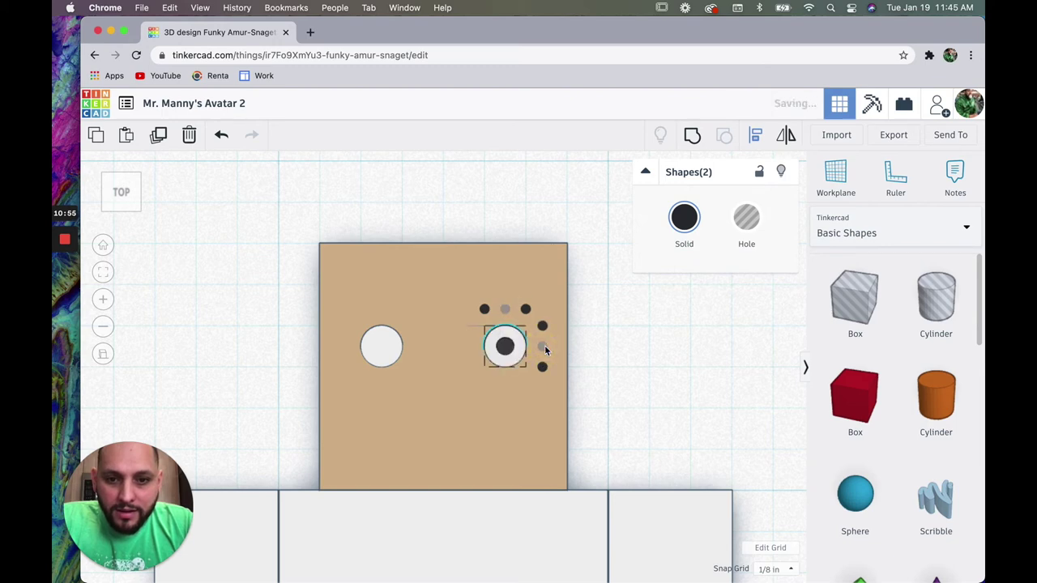
pyautogui.click(484, 435)
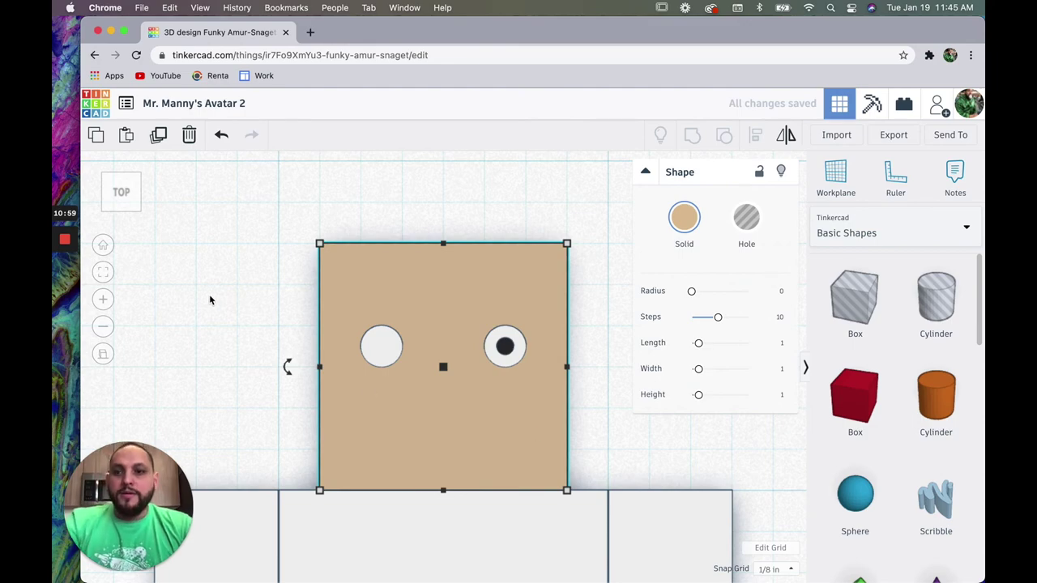
pyautogui.click(132, 185)
pyautogui.click(132, 189)
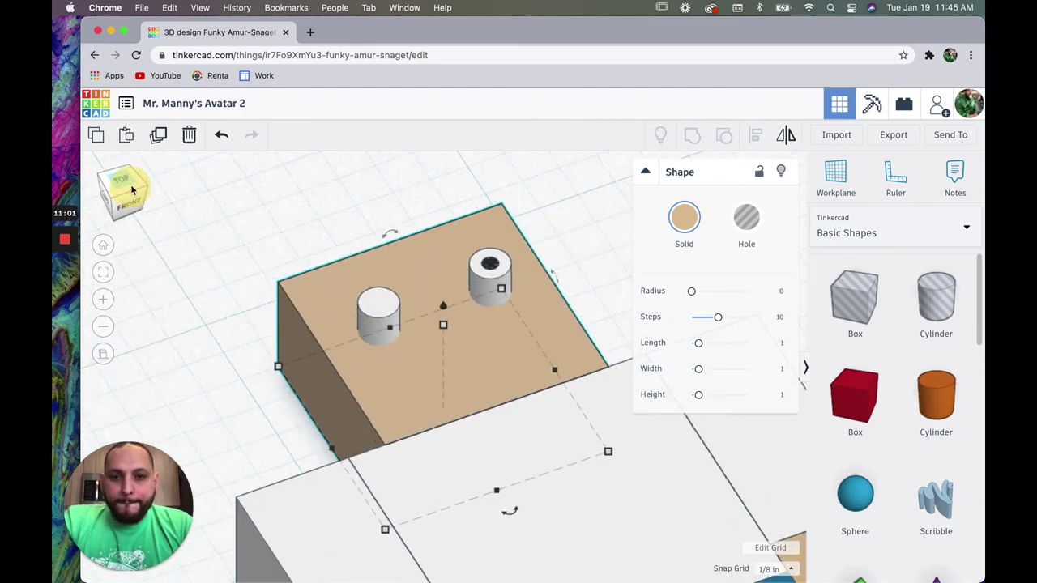
# Step: Return to the top-down view and delete the plain left white eye
pyautogui.click(132, 189)
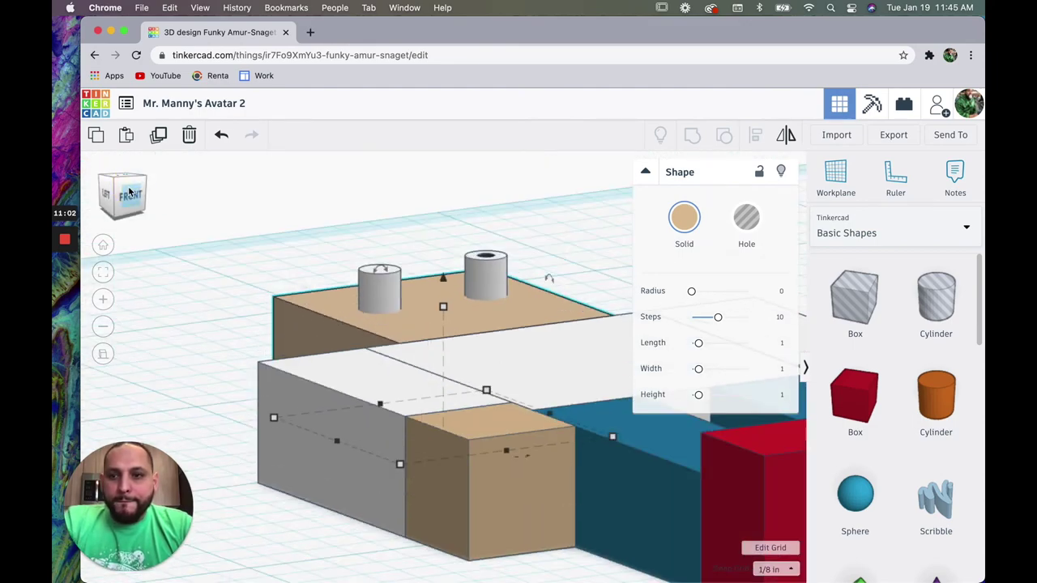
pyautogui.click(127, 202)
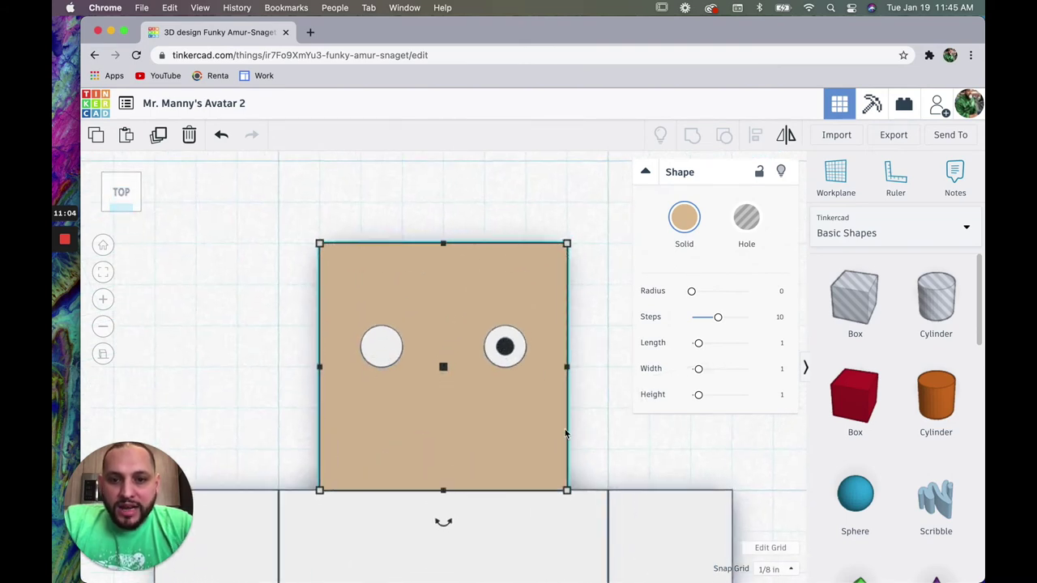
pyautogui.click(474, 309)
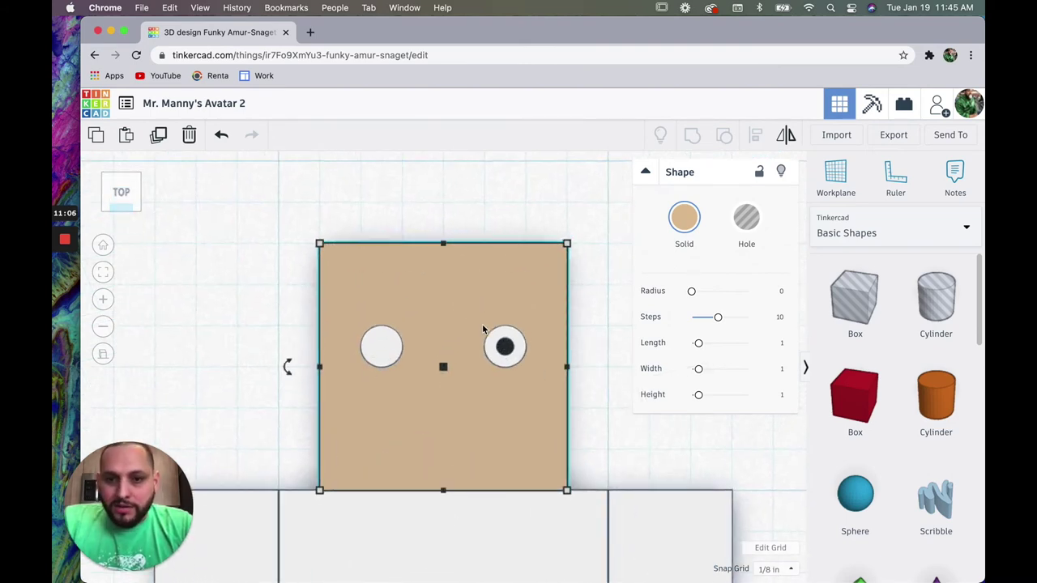
pyautogui.click(395, 353)
pyautogui.press('Delete')
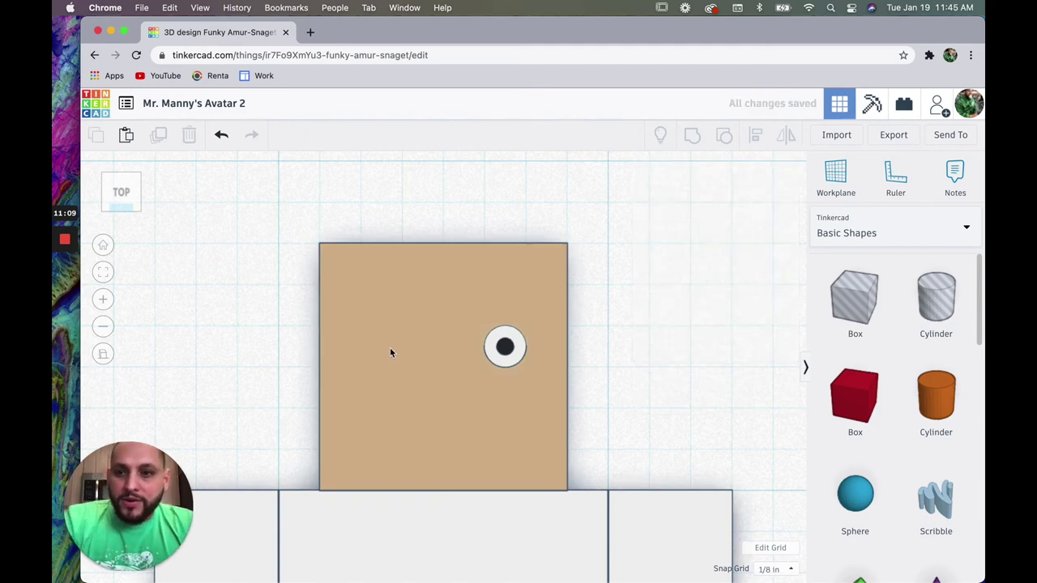
# Step: Duplicate the right eye and move the copy left, then undo the move
pyautogui.click(523, 347)
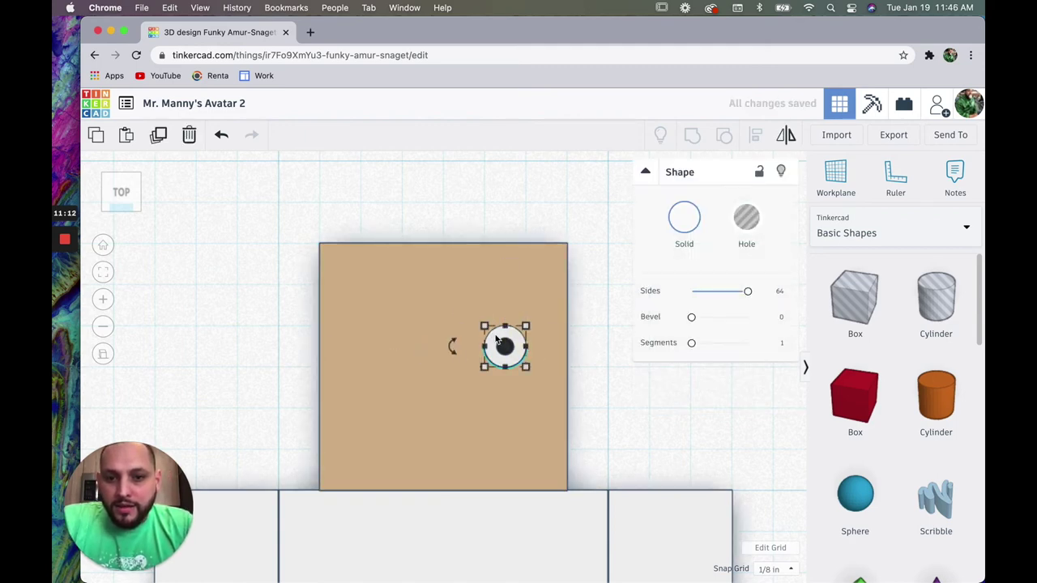
pyautogui.click(505, 348)
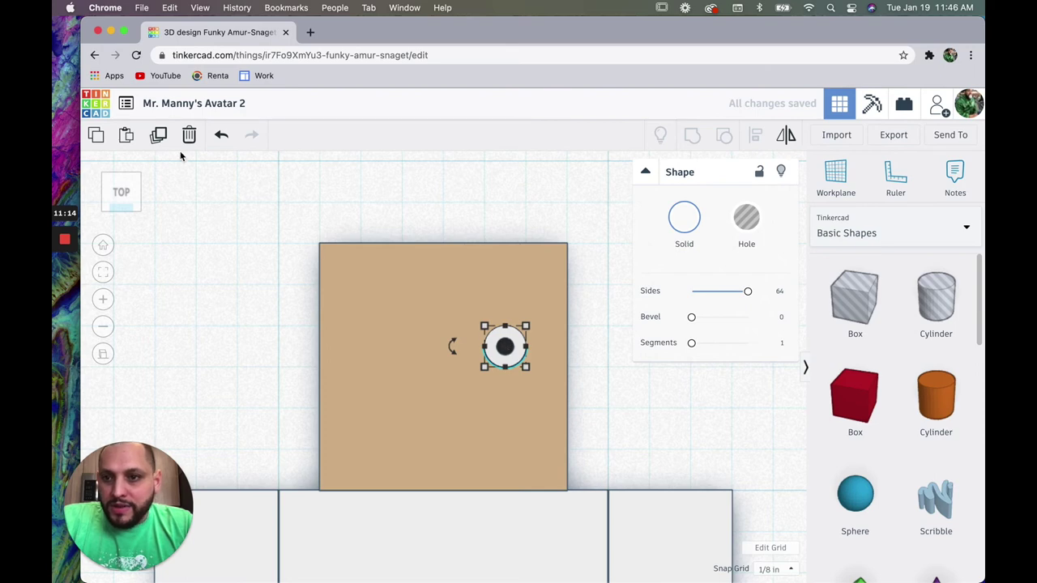
pyautogui.click(160, 137)
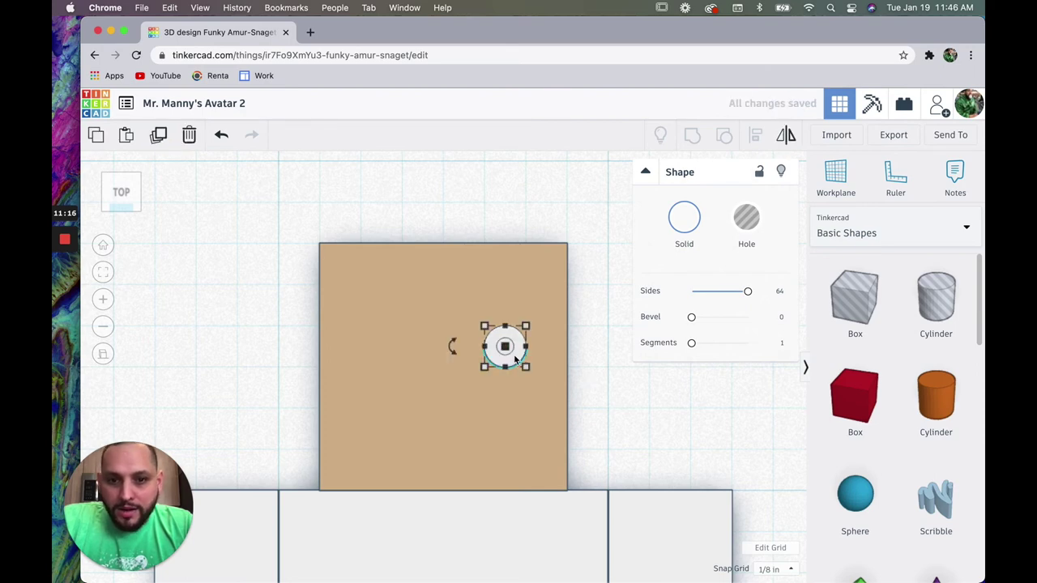
pyautogui.moveTo(514, 354); pyautogui.dragTo(397, 365)
pyautogui.click(377, 427)
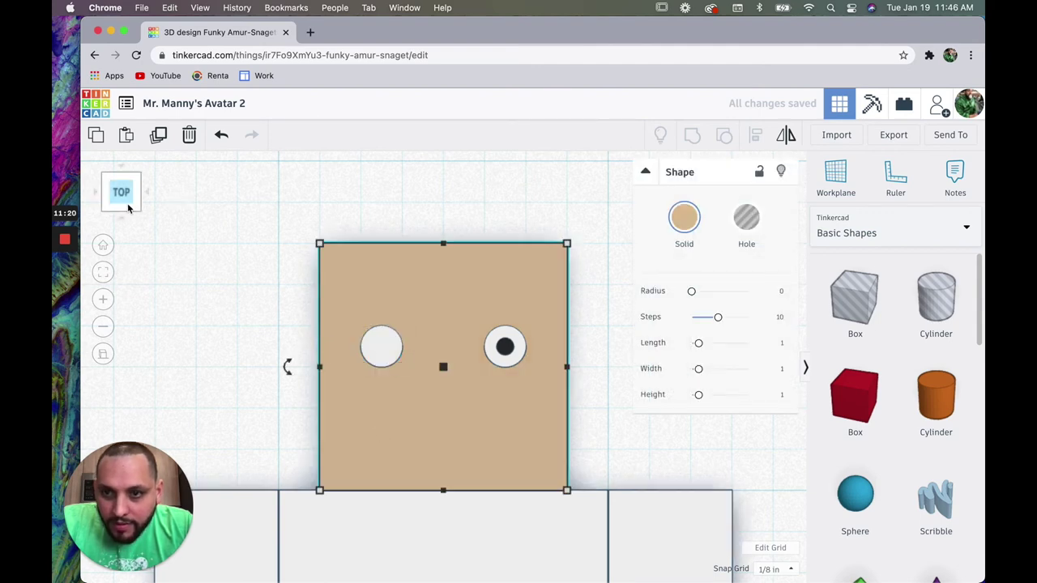
pyautogui.press('super+z')
pyautogui.press('super+z')
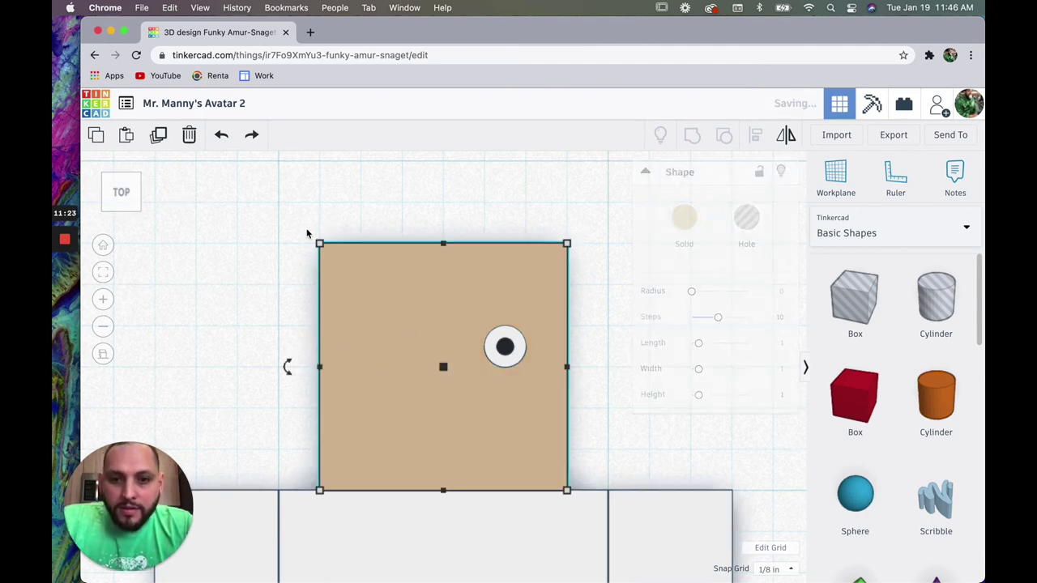
pyautogui.click(497, 362)
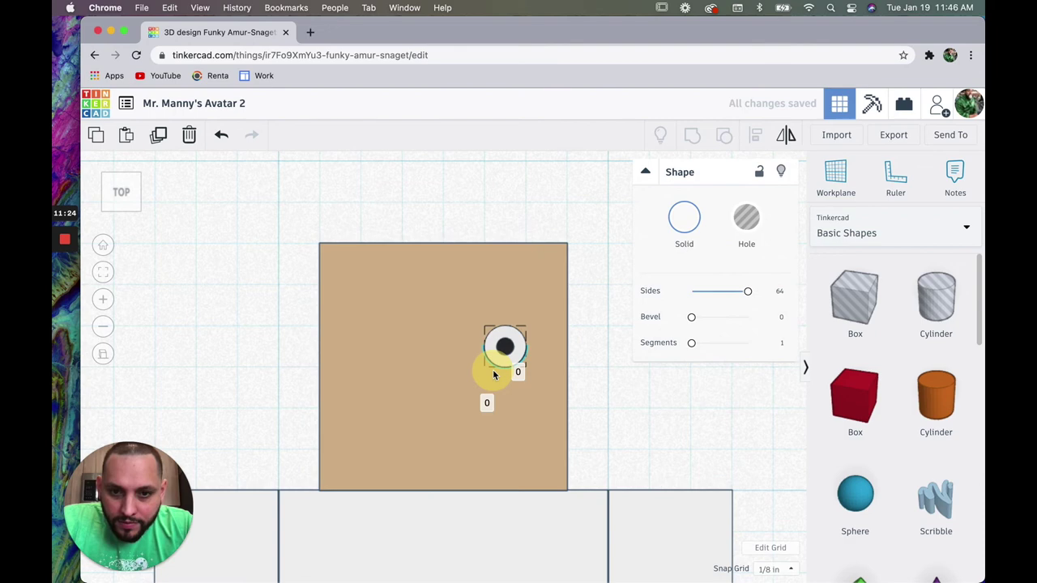
pyautogui.click(516, 396)
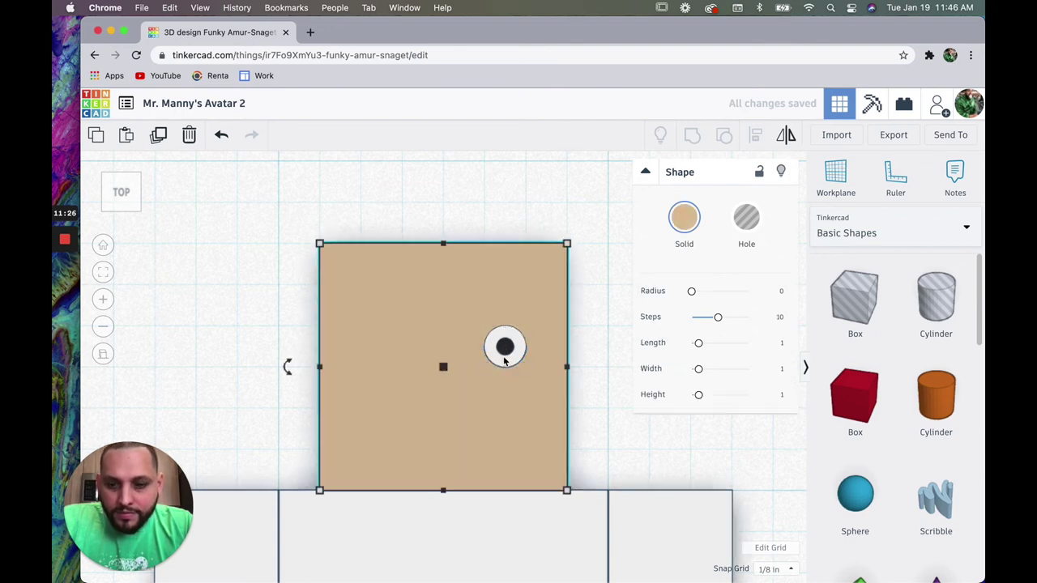
pyautogui.keyDown('shift'); pyautogui.click(504, 365); pyautogui.keyUp('shift')
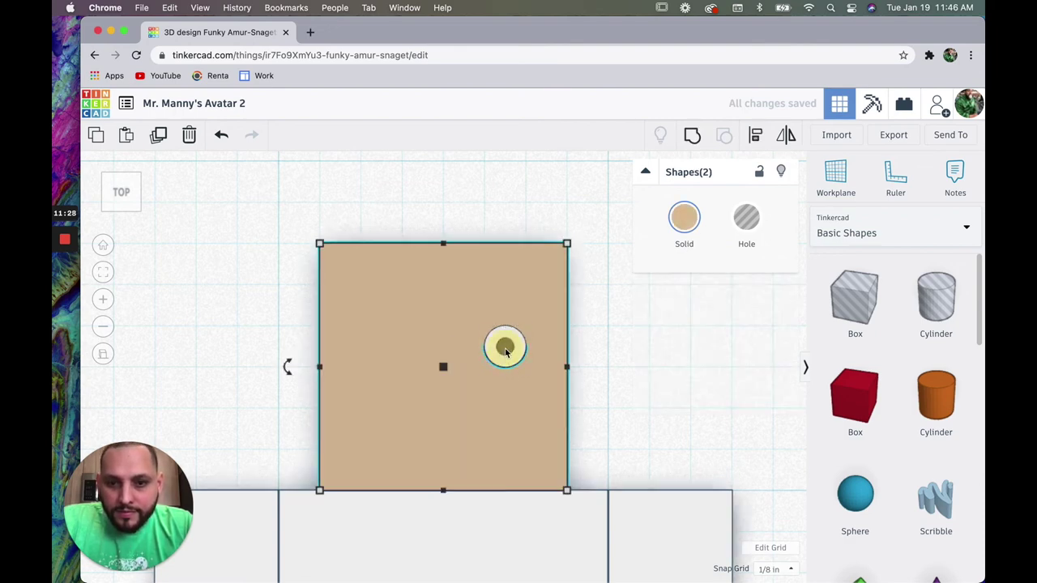
pyautogui.click(573, 342)
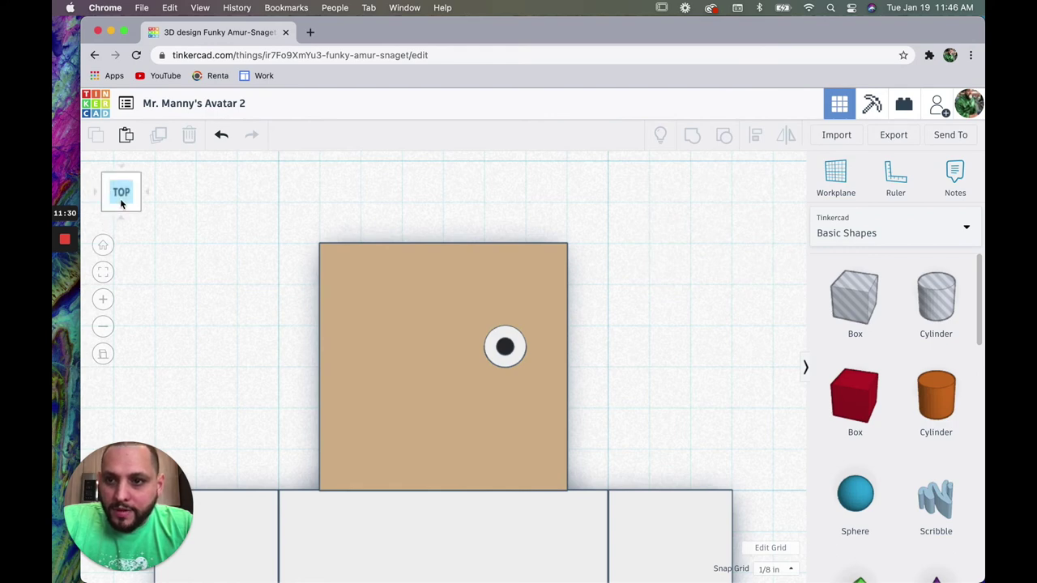
pyautogui.moveTo(121, 190); pyautogui.dragTo(129, 199)
# Step: Select the small eye cylinder and adjust its height on the head
pyautogui.click(474, 289)
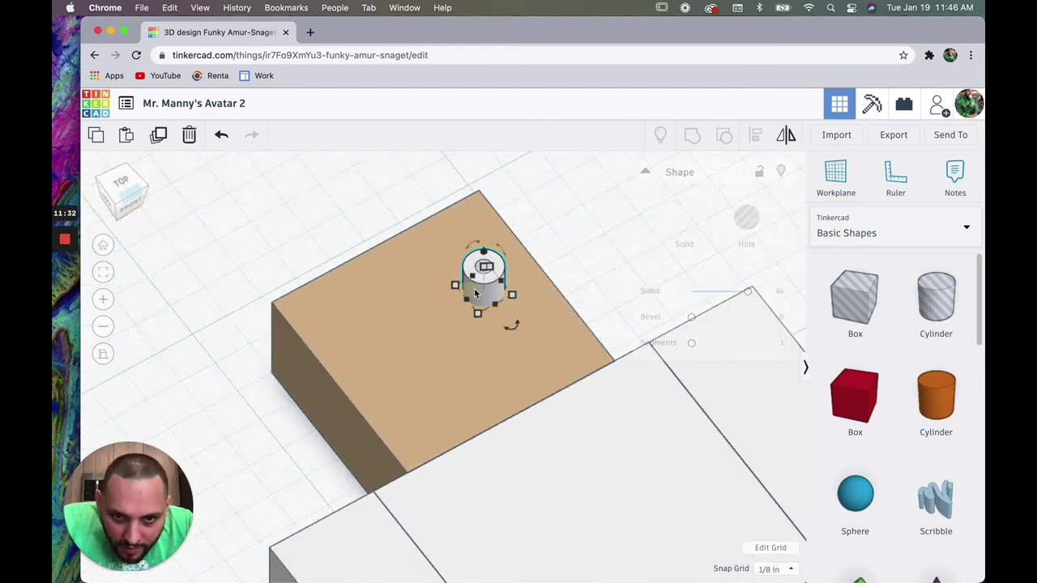
pyautogui.moveTo(486, 253)
pyautogui.mouseDown()
pyautogui.moveTo(489, 274)
pyautogui.moveTo(484, 261)
pyautogui.mouseUp()
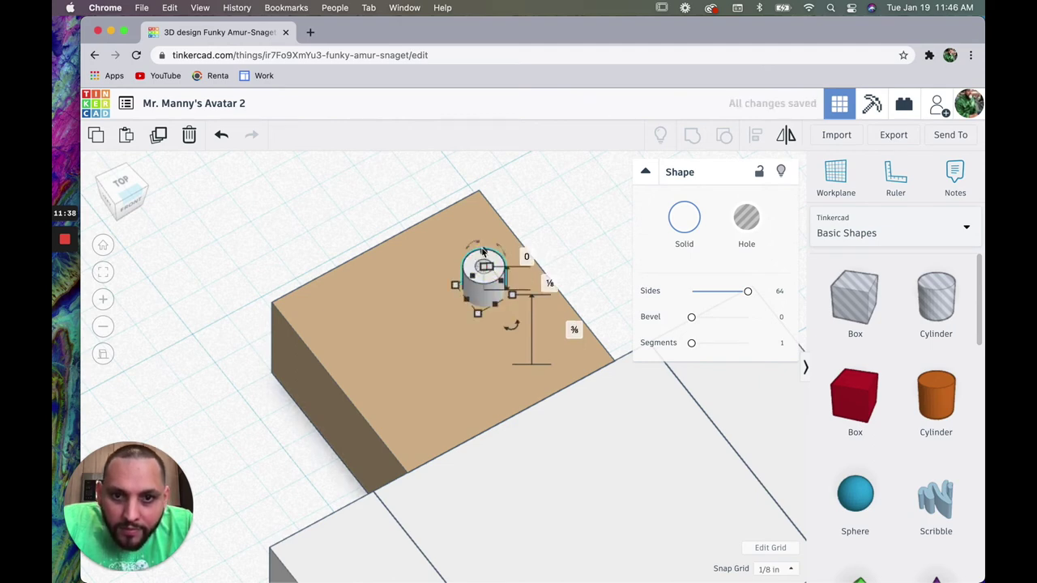
pyautogui.click(485, 265)
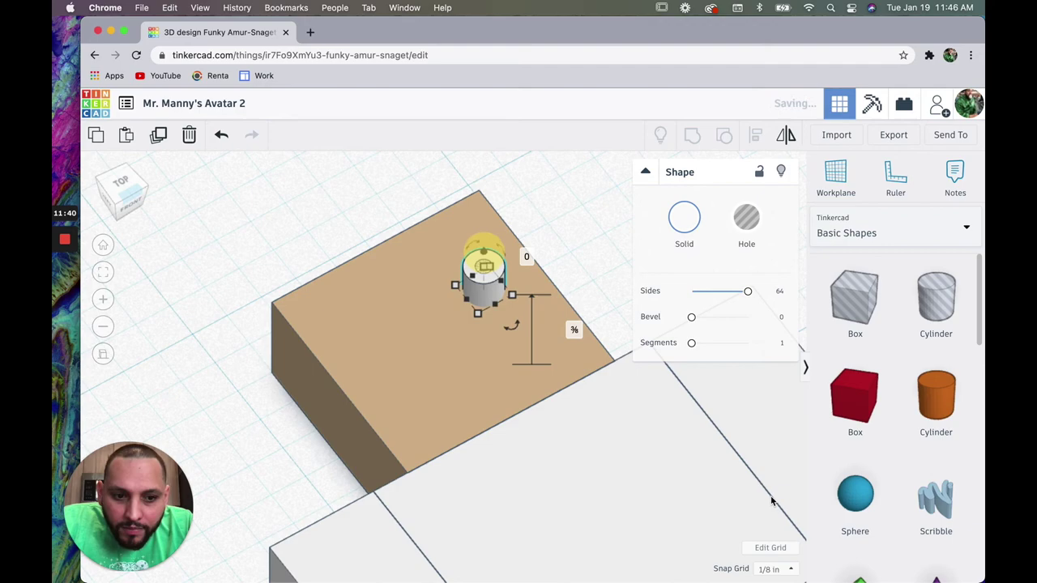
# Step: Turn Snap Grid Off and raise the black pupil so it shows atop the eye
pyautogui.click(779, 547)
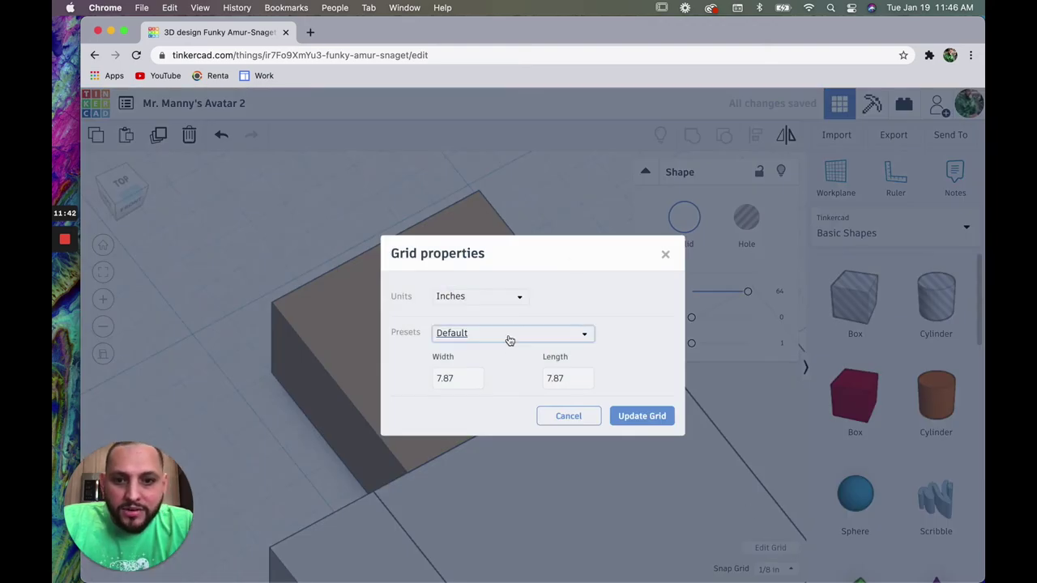
pyautogui.click(664, 255)
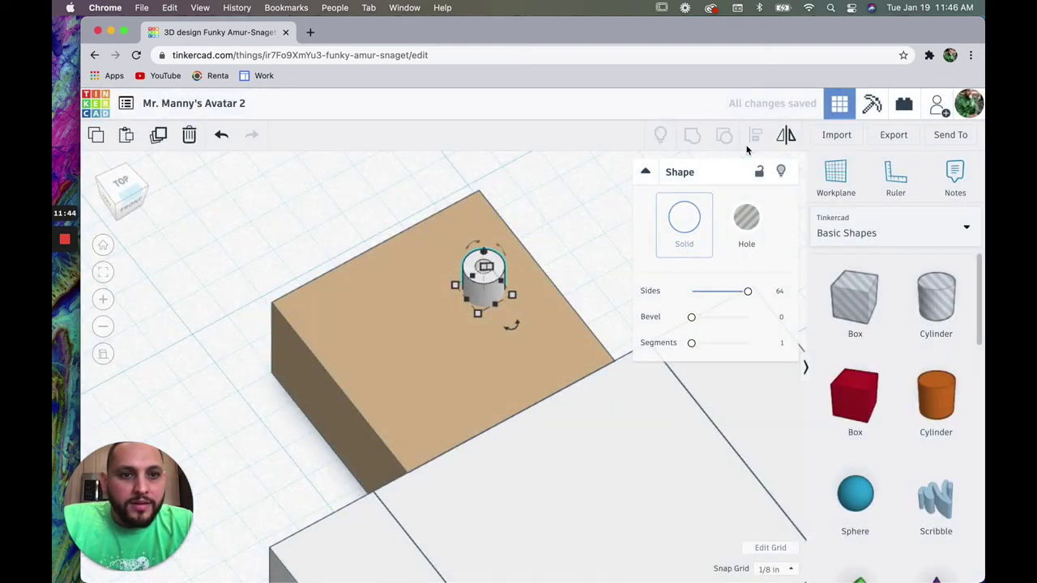
pyautogui.click(776, 569)
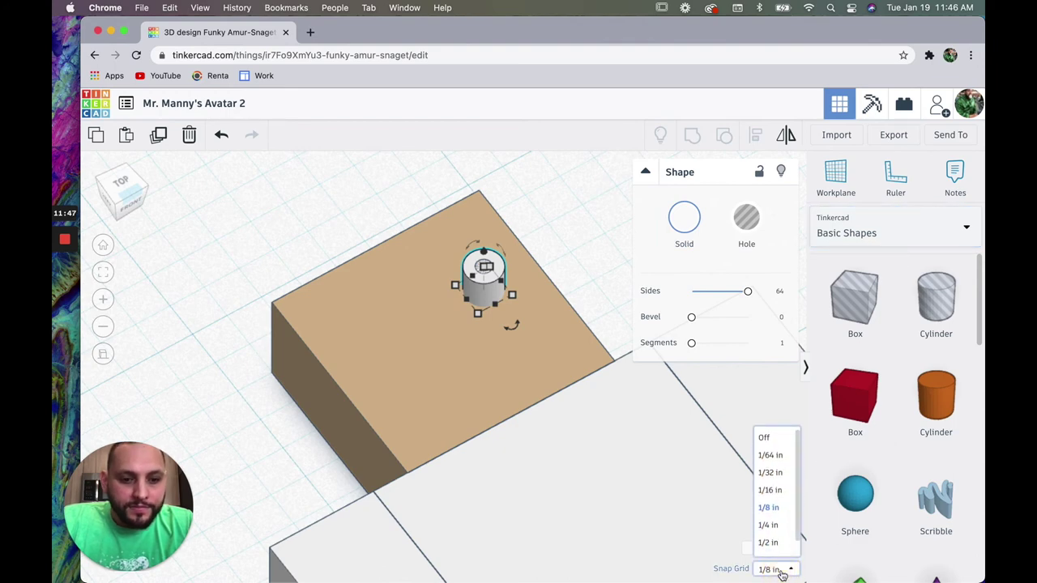
pyautogui.click(763, 438)
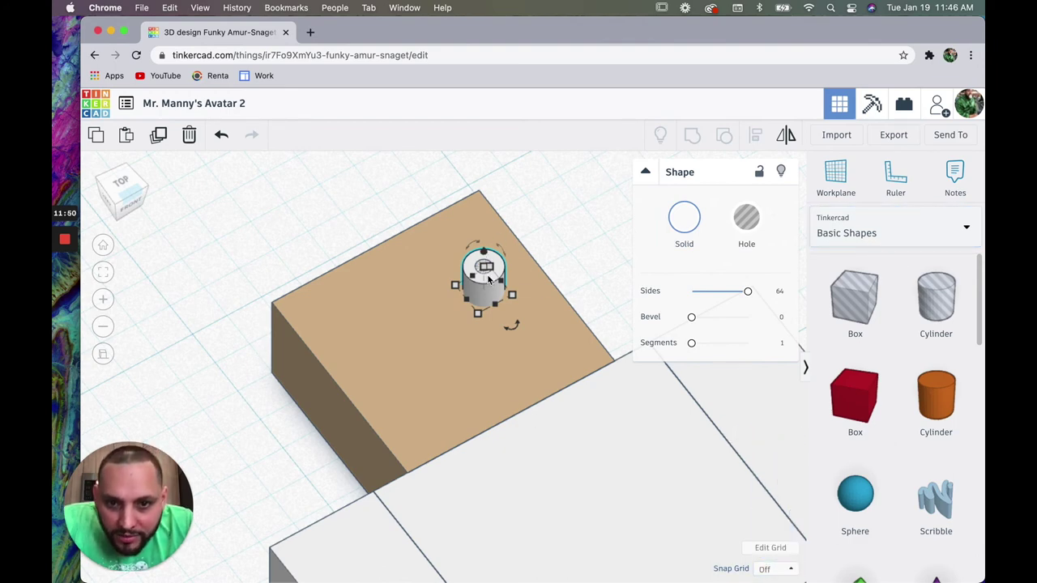
pyautogui.moveTo(483, 252)
pyautogui.mouseDown()
pyautogui.moveTo(484, 270)
pyautogui.moveTo(484, 261)
pyautogui.mouseUp()
# Step: Select the white eye and black pupil together and duplicate them
pyautogui.click(504, 226)
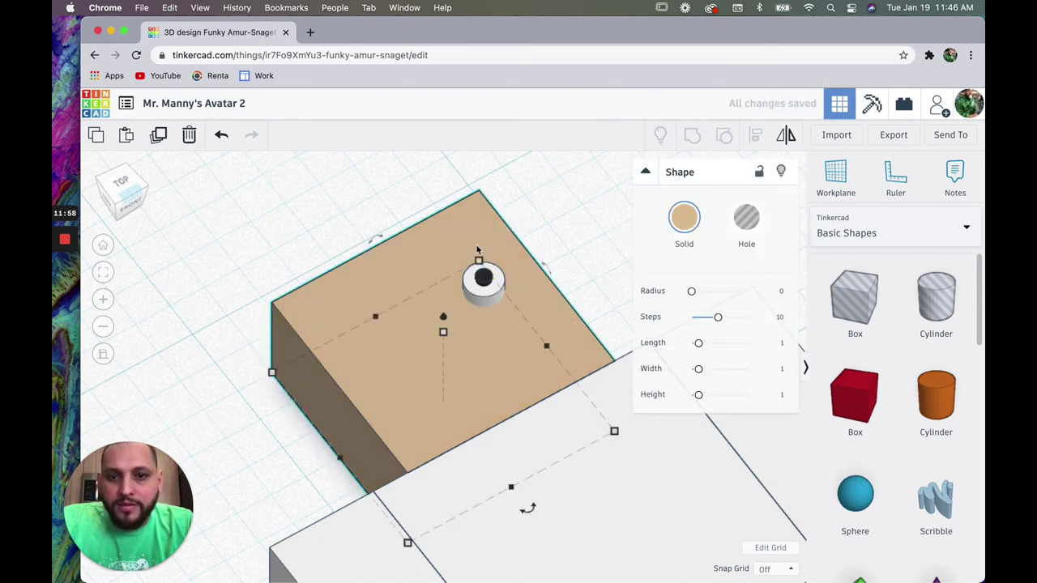
pyautogui.keyDown('shift'); pyautogui.click(487, 291); pyautogui.keyUp('shift')
pyautogui.click(567, 201)
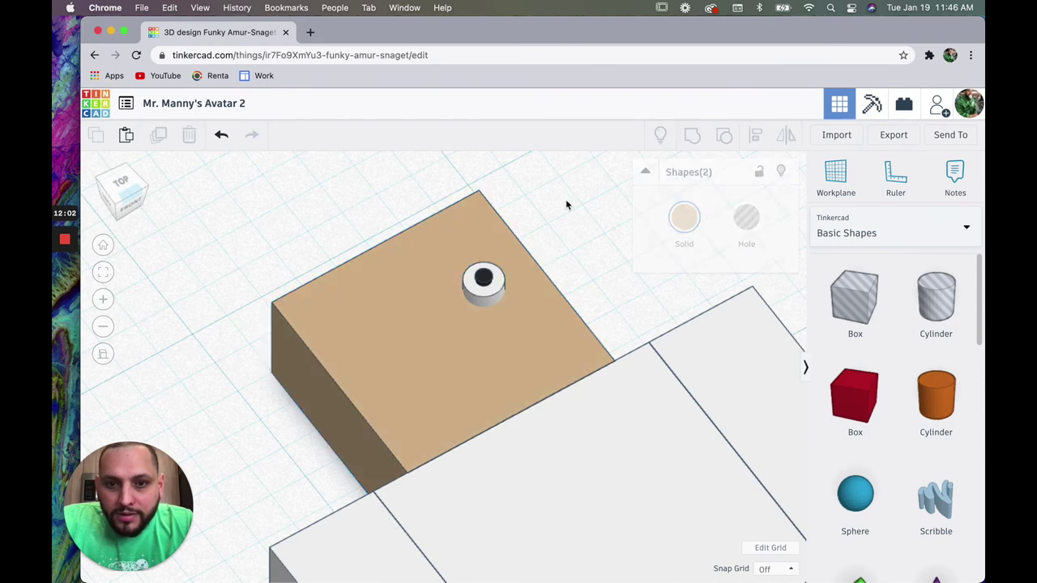
pyautogui.click(484, 280)
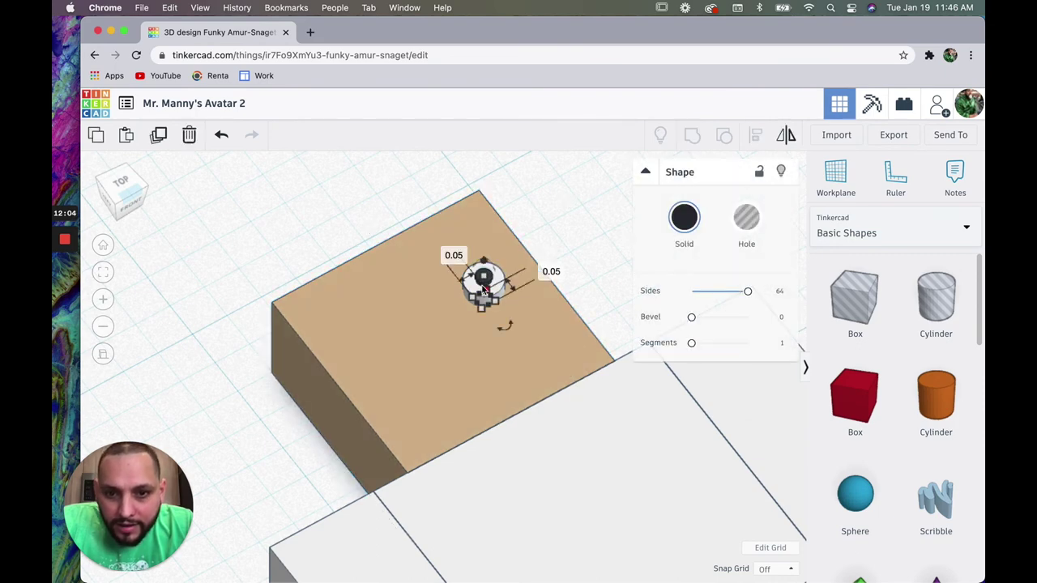
pyautogui.keyDown('shift'); pyautogui.click(471, 285); pyautogui.keyUp('shift')
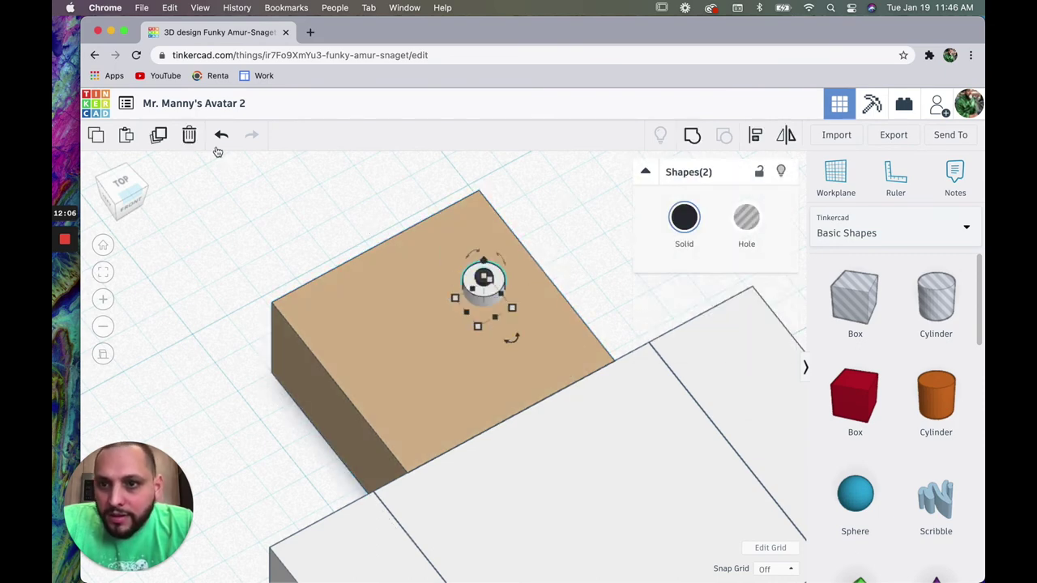
pyautogui.click(165, 144)
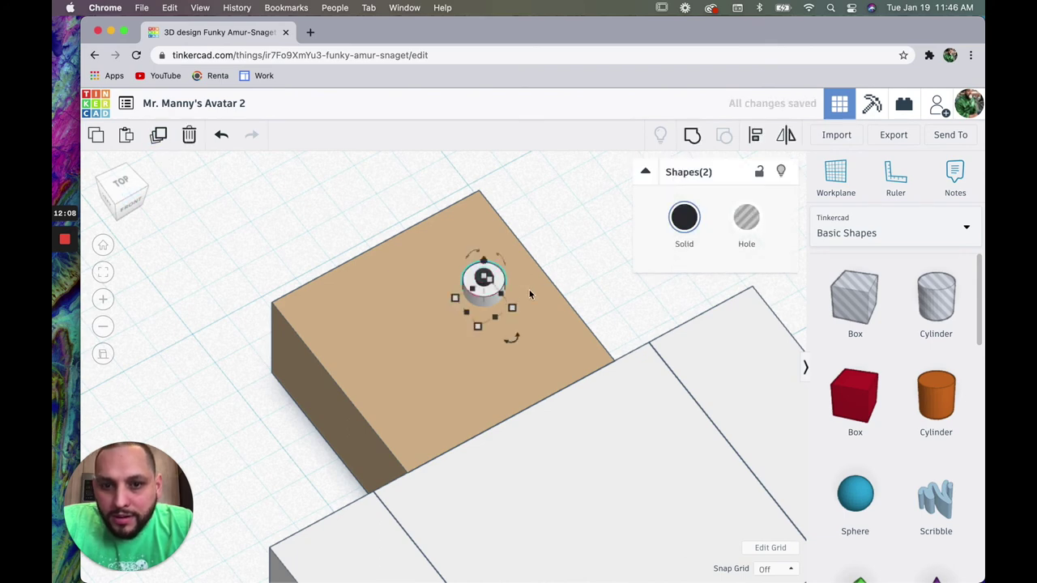
pyautogui.moveTo(485, 295); pyautogui.dragTo(386, 339)
pyautogui.press('super+z')
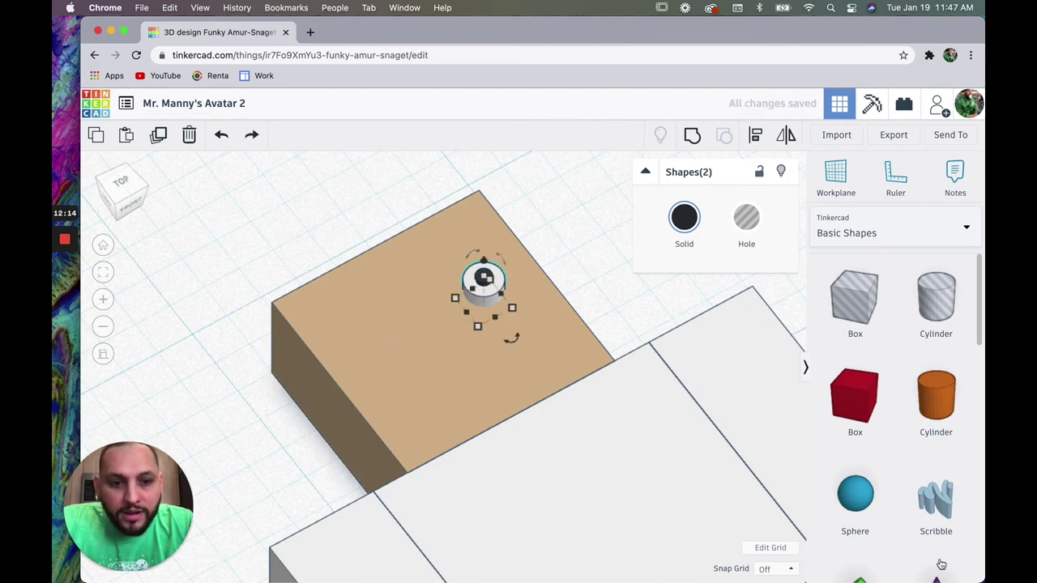
# Step: Set Snap Grid to 1/8 in and place the copied eye on the head's left side
pyautogui.click(776, 548)
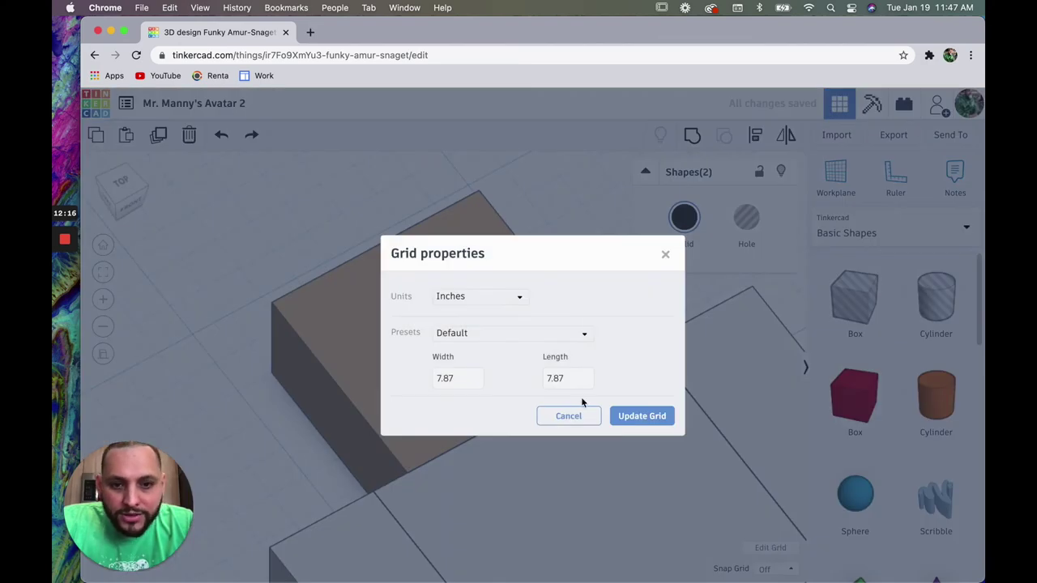
pyautogui.click(572, 418)
pyautogui.click(787, 570)
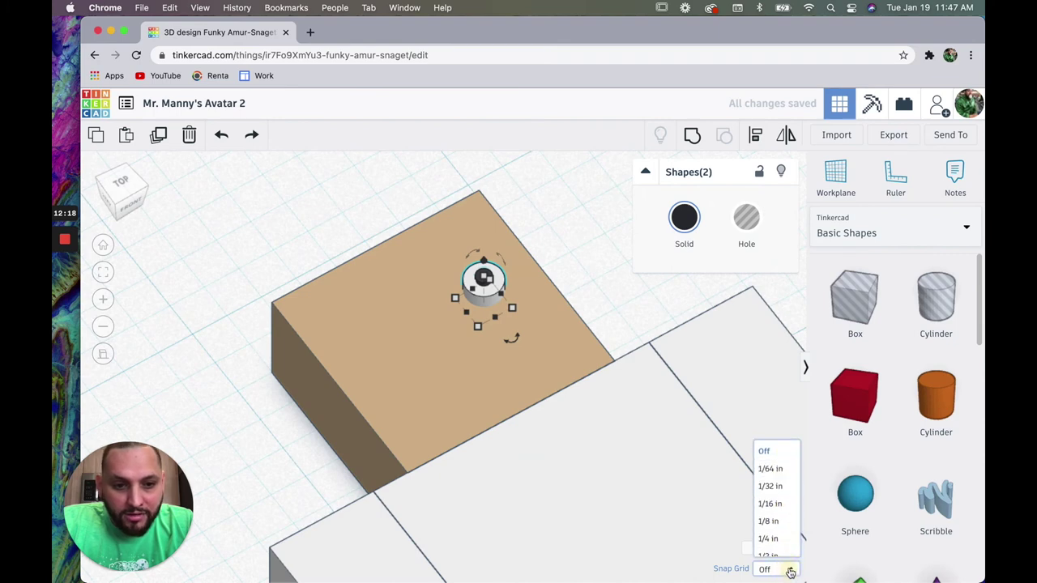
pyautogui.click(785, 508)
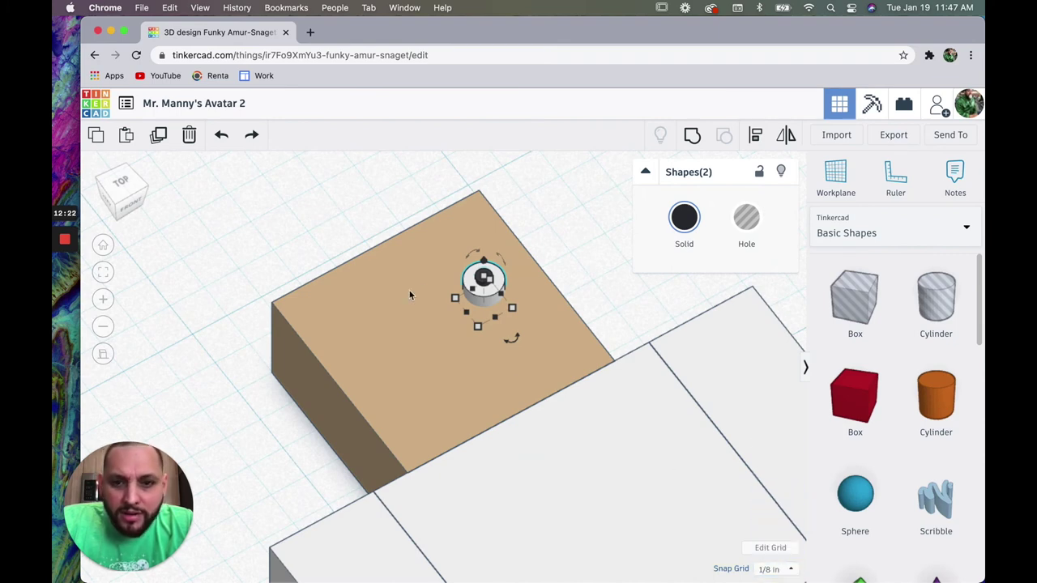
pyautogui.keyDown('alt'); pyautogui.moveTo(467, 281); pyautogui.dragTo(383, 340); pyautogui.keyUp('alt')
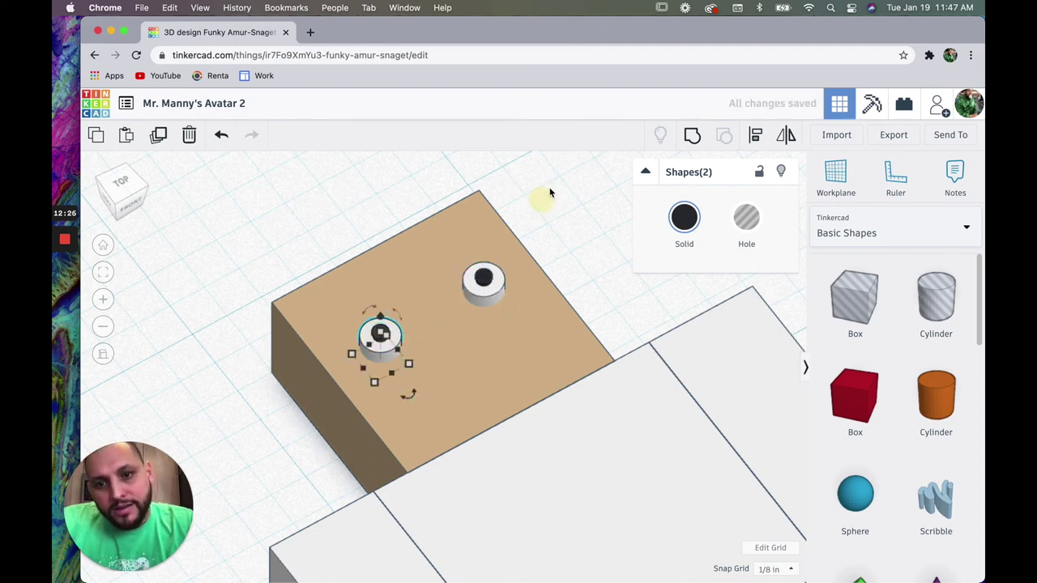
pyautogui.click(351, 207)
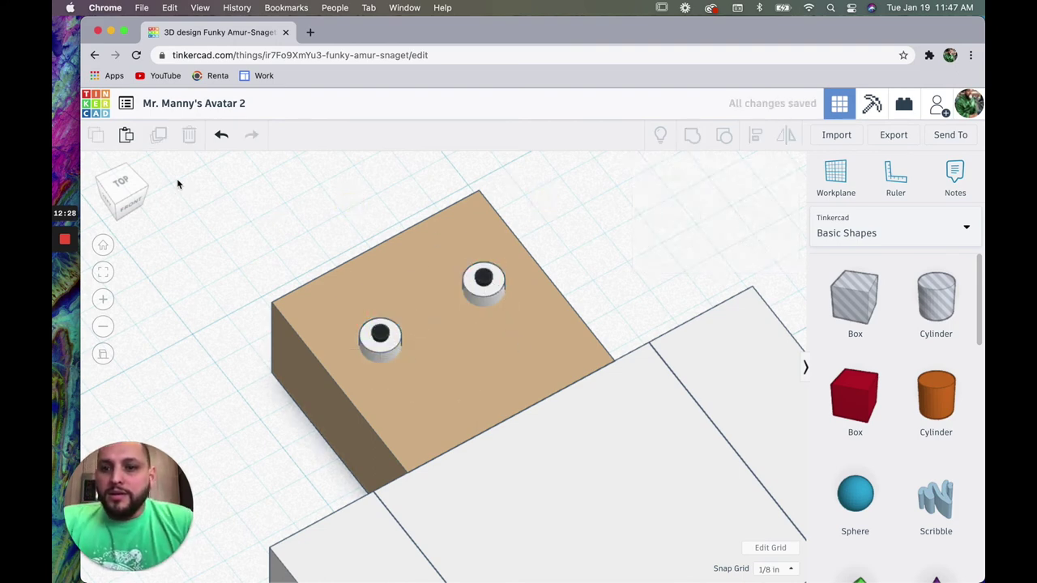
pyautogui.click(120, 185)
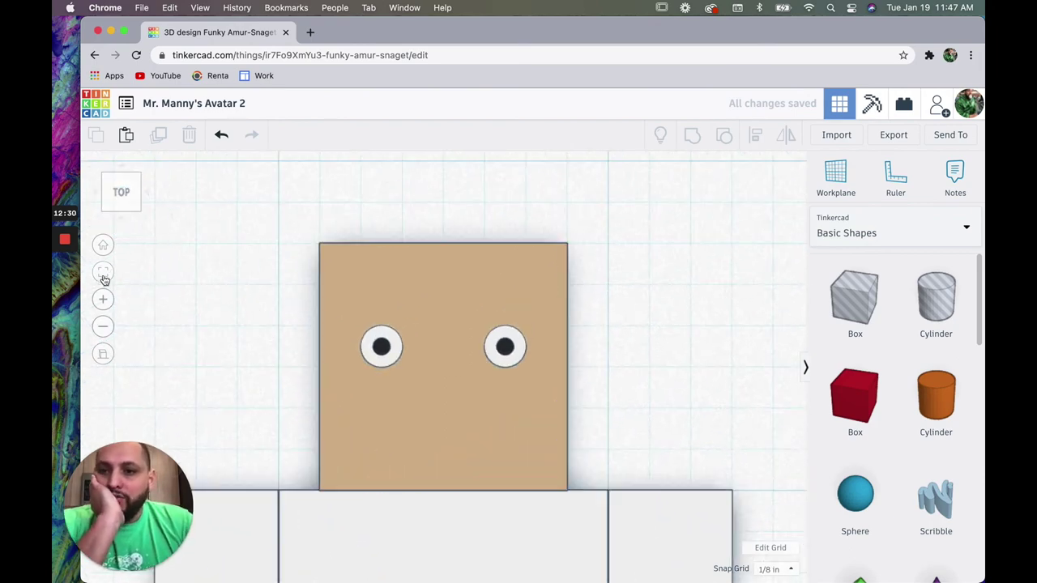
pyautogui.click(103, 246)
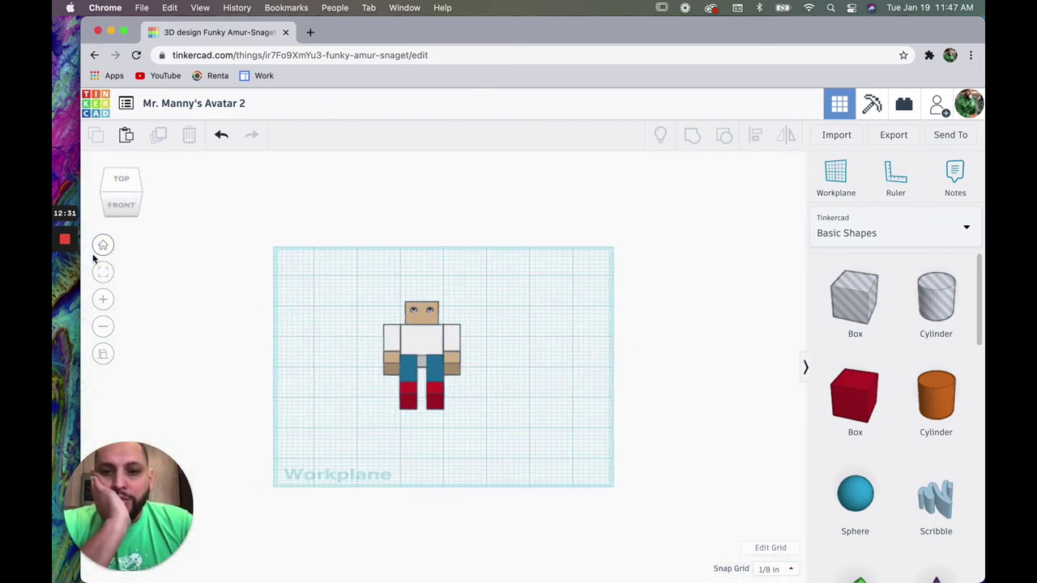
pyautogui.moveTo(119, 180)
pyautogui.mouseDown()
pyautogui.moveTo(130, 169)
pyautogui.moveTo(120, 179)
pyautogui.mouseUp()
pyautogui.click(119, 179)
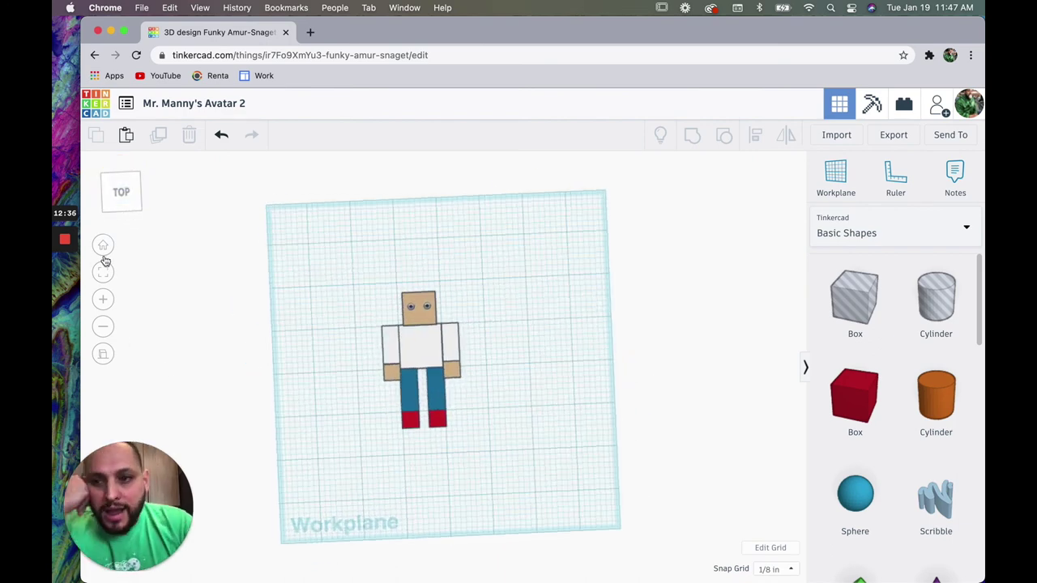
pyautogui.click(101, 300)
pyautogui.click(101, 299)
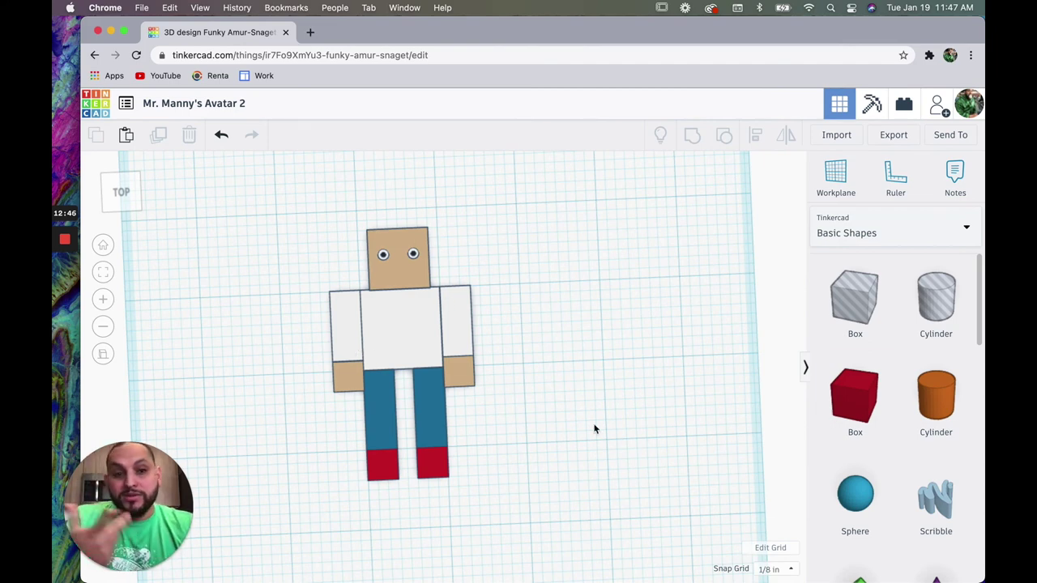
pyautogui.moveTo(857, 402); pyautogui.dragTo(403, 306)
pyautogui.moveTo(397, 347); pyautogui.dragTo(399, 291)
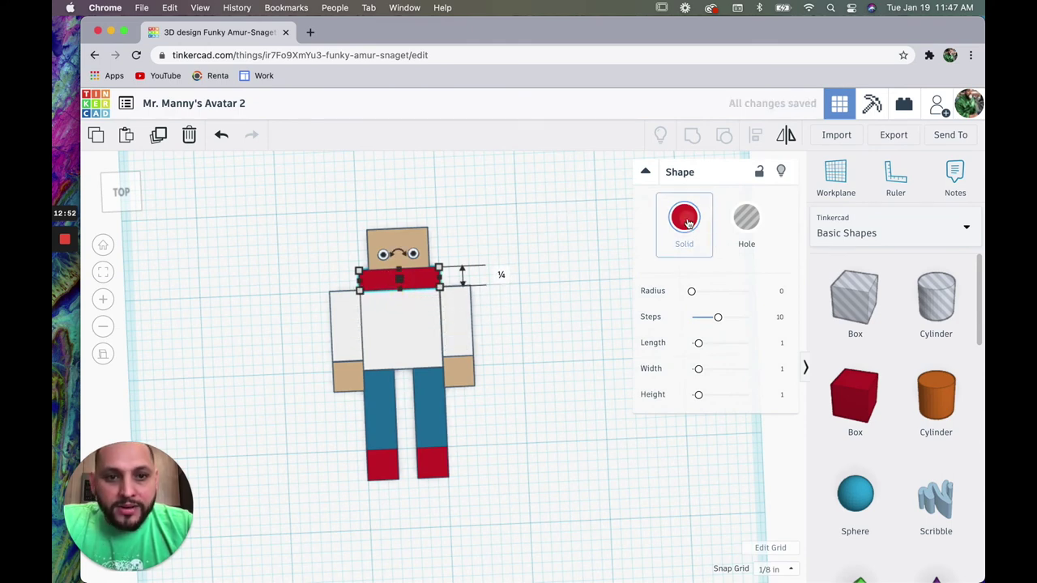
pyautogui.click(666, 252)
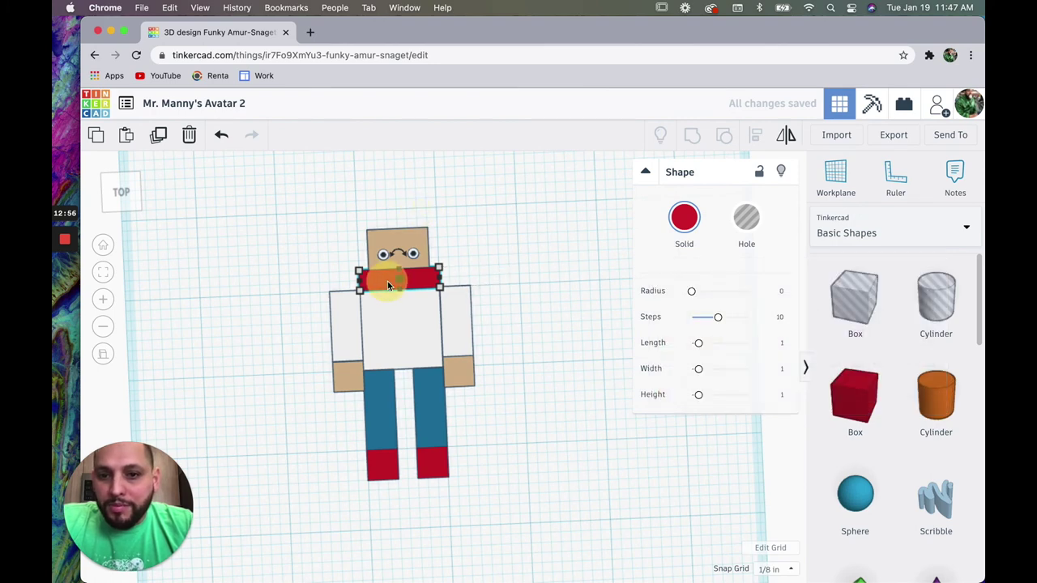
pyautogui.press('Delete')
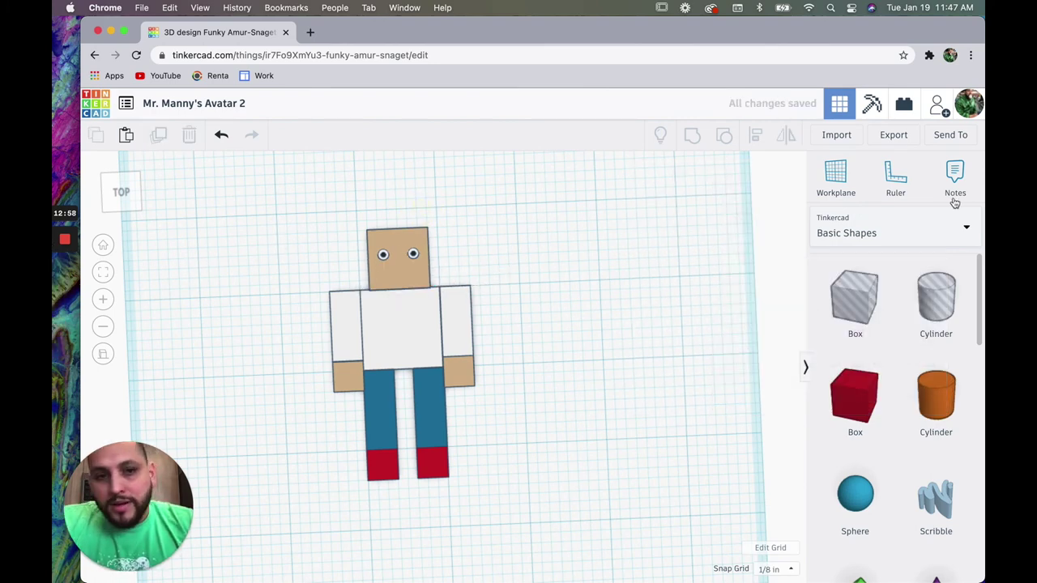
pyautogui.click(103, 302)
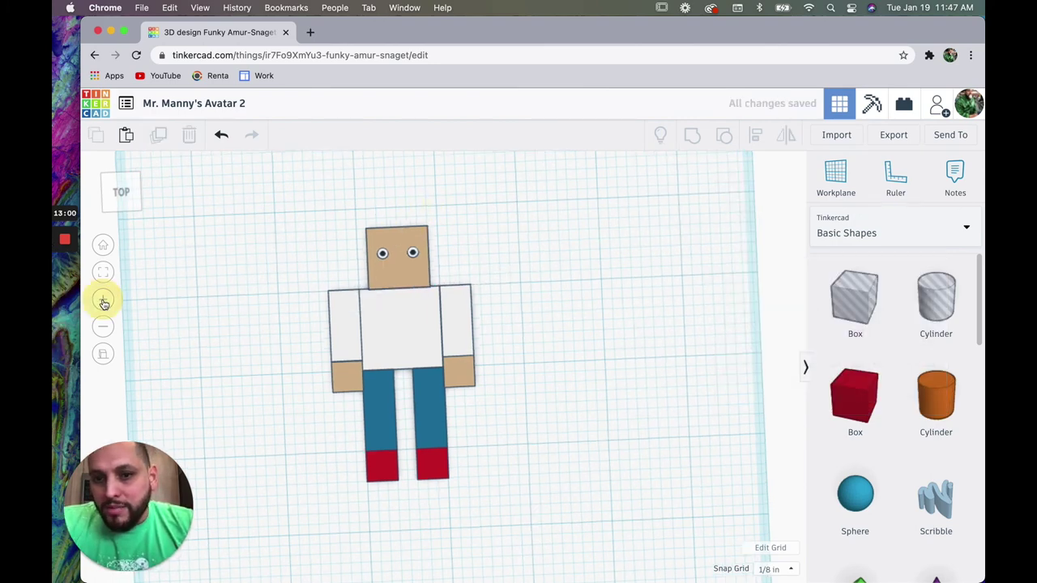
# Step: Place a working plane on the top face of the tan head
pyautogui.click(365, 220)
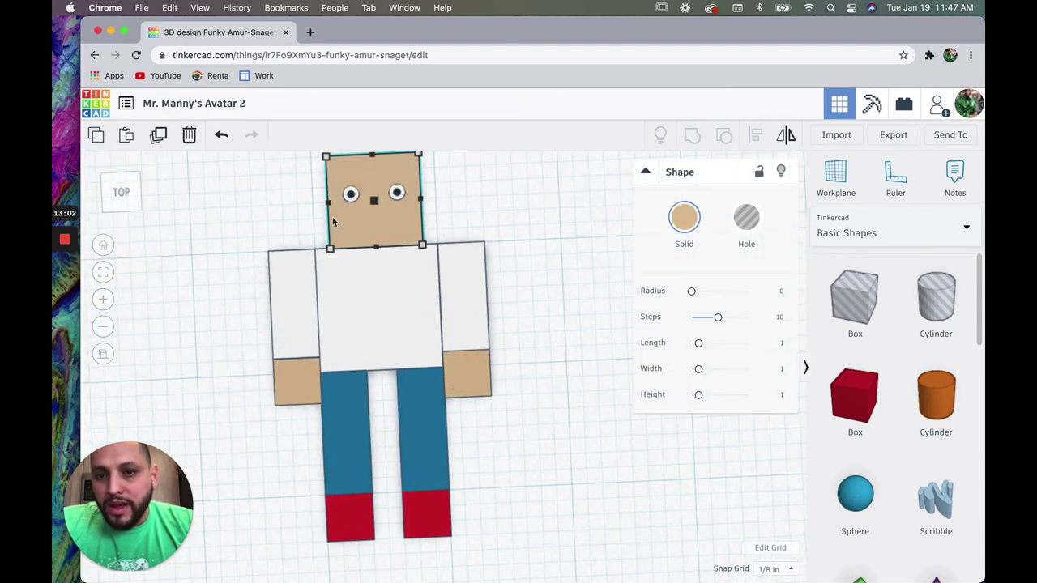
pyautogui.click(109, 271)
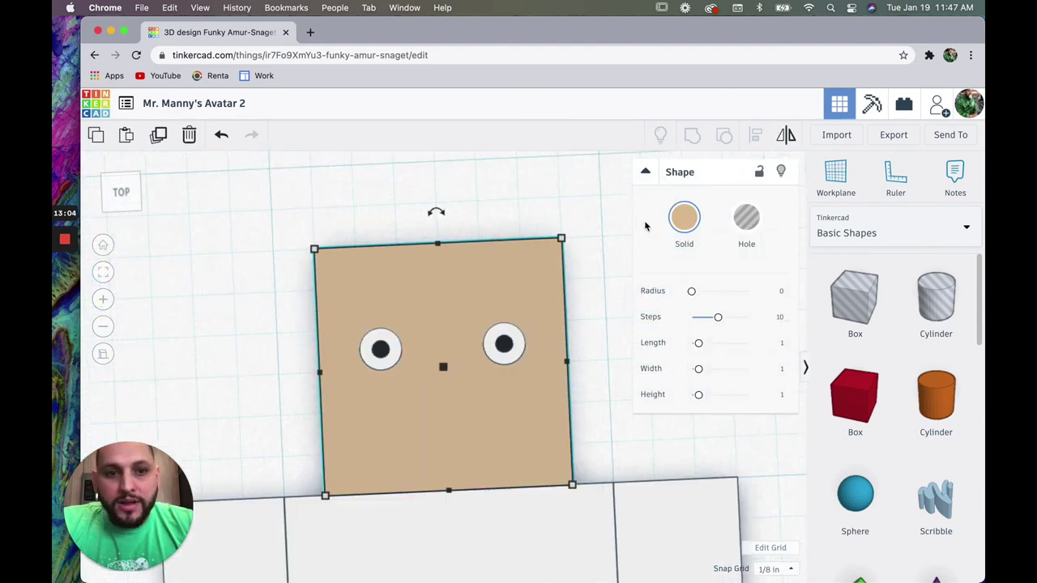
pyautogui.click(857, 200)
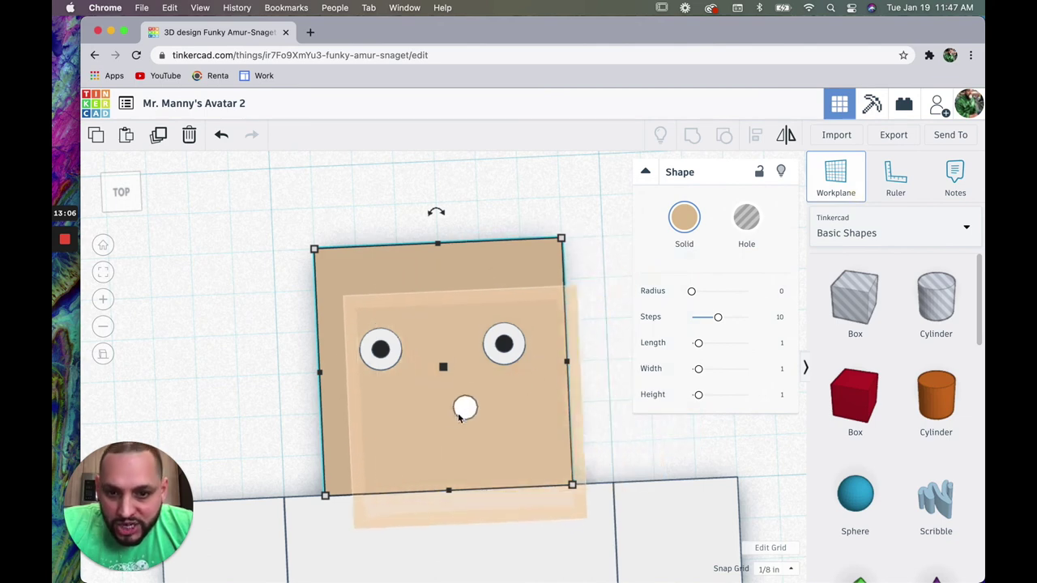
pyautogui.click(448, 421)
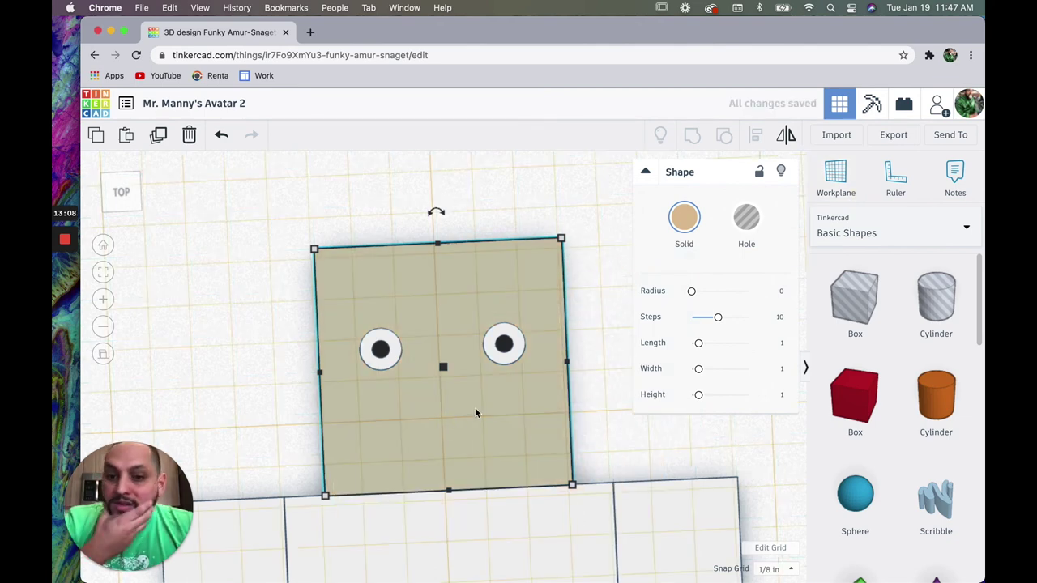
# Step: Drop a red box onto the head and resize it to cover the lower half
pyautogui.click(857, 405)
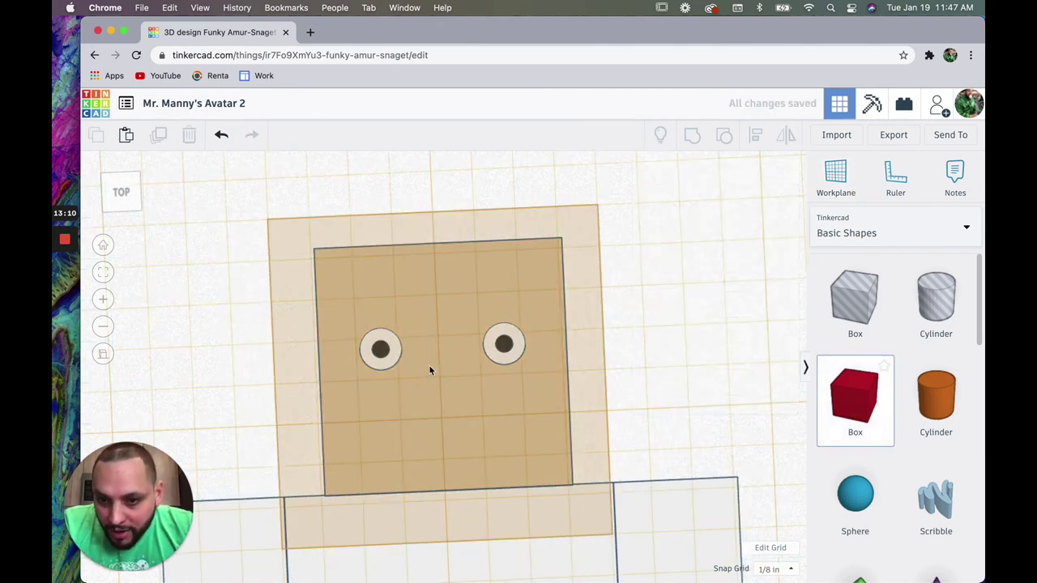
pyautogui.click(445, 332)
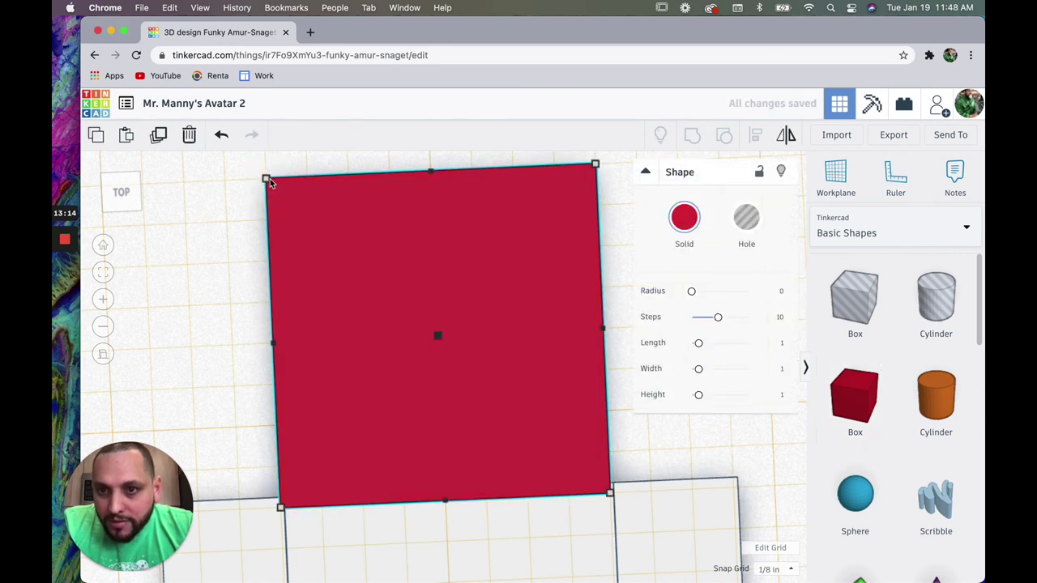
pyautogui.moveTo(269, 178); pyautogui.dragTo(316, 383)
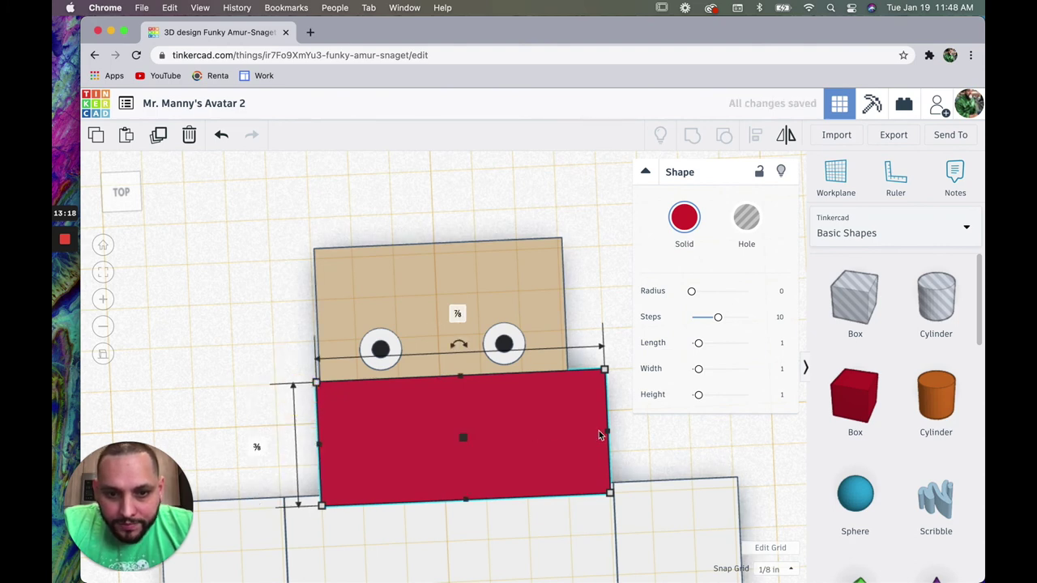
pyautogui.moveTo(599, 435); pyautogui.dragTo(569, 432)
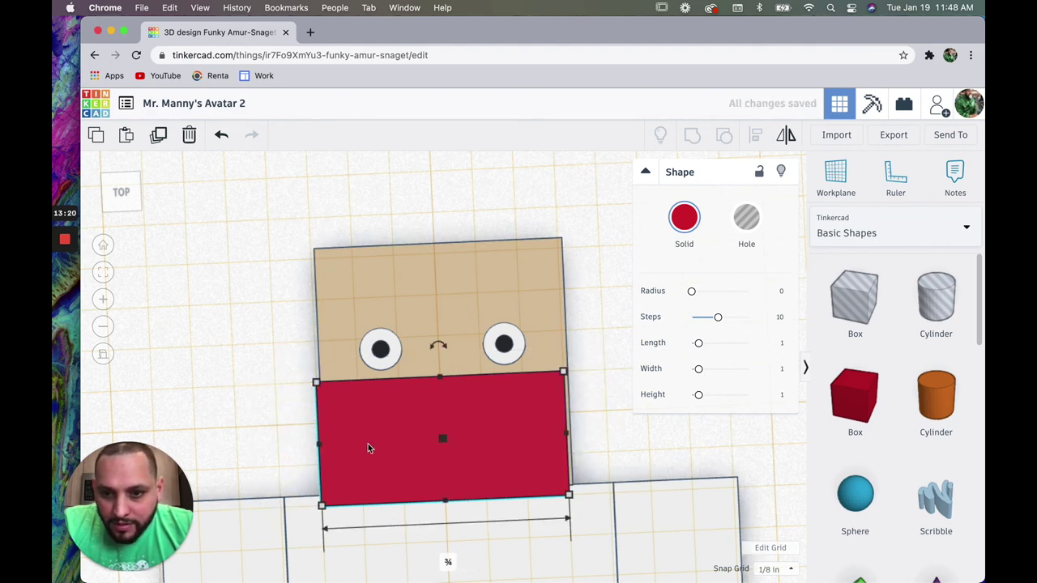
pyautogui.moveTo(323, 442)
pyautogui.mouseDown()
pyautogui.moveTo(343, 442)
pyautogui.moveTo(329, 440)
pyautogui.mouseUp()
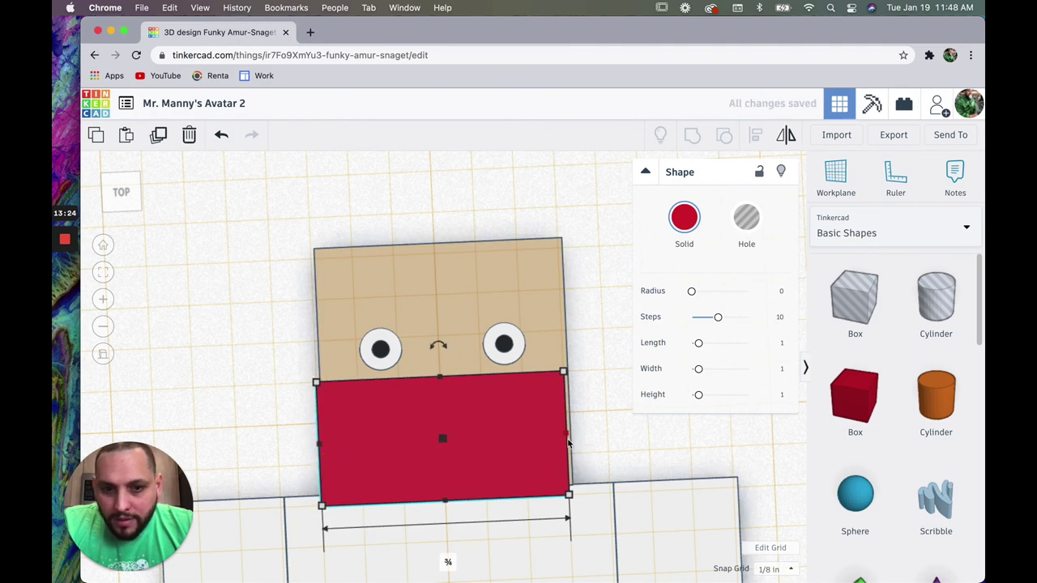
pyautogui.click(121, 194)
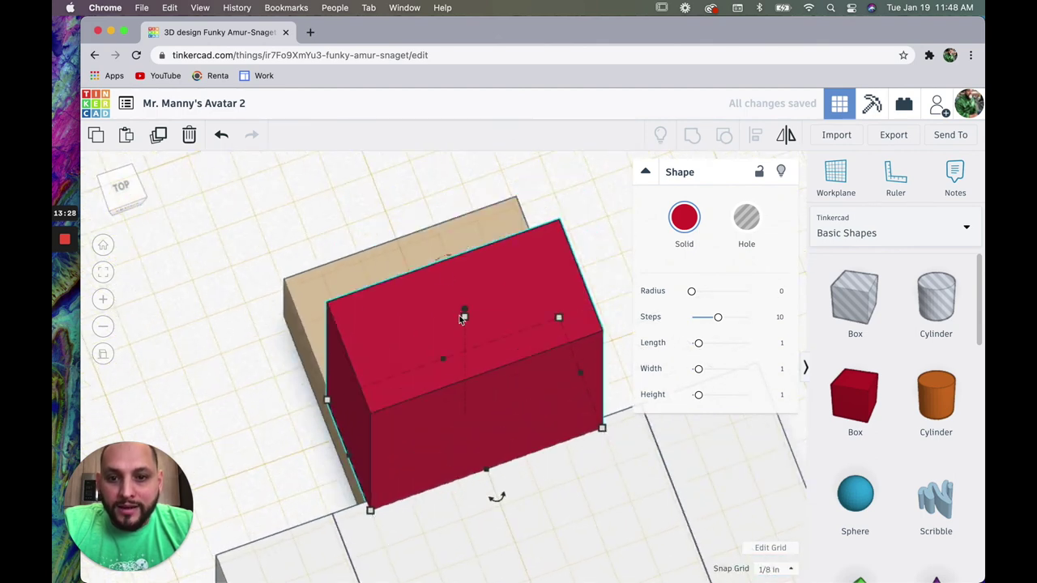
# Step: Drag the red box's height down so it becomes a thin block
pyautogui.moveTo(464, 316); pyautogui.dragTo(461, 405)
pyautogui.click(160, 269)
pyautogui.click(120, 186)
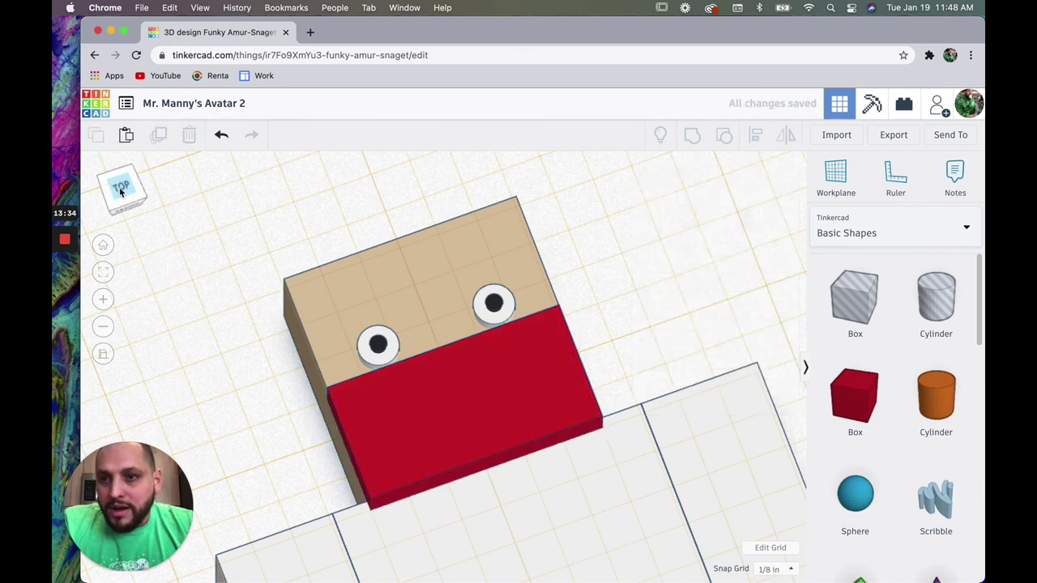
# Step: Centre the red block horizontally on the tan head with Align
pyautogui.click(462, 465)
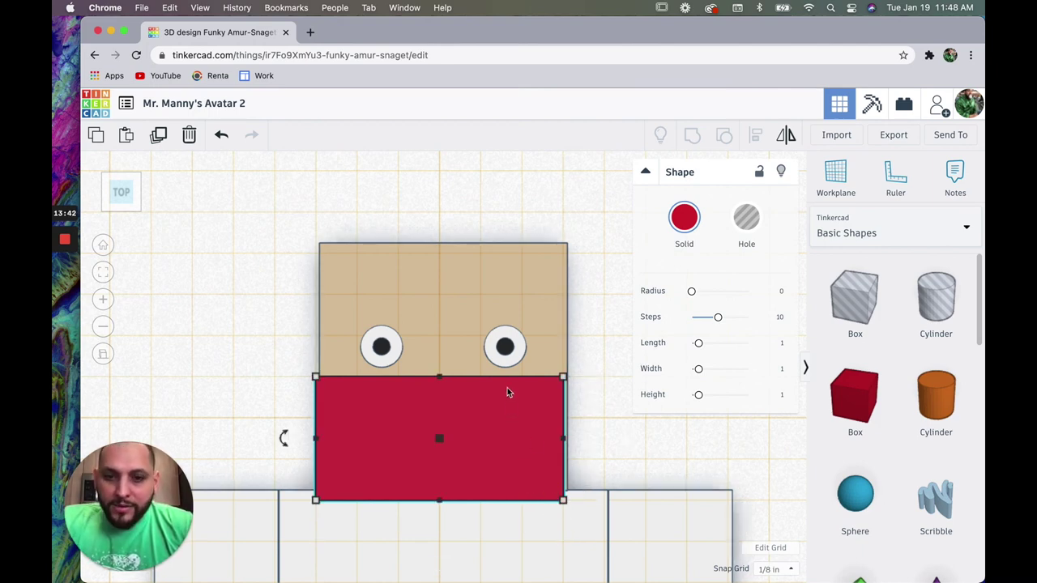
pyautogui.keyDown('shift'); pyautogui.click(492, 290); pyautogui.keyUp('shift')
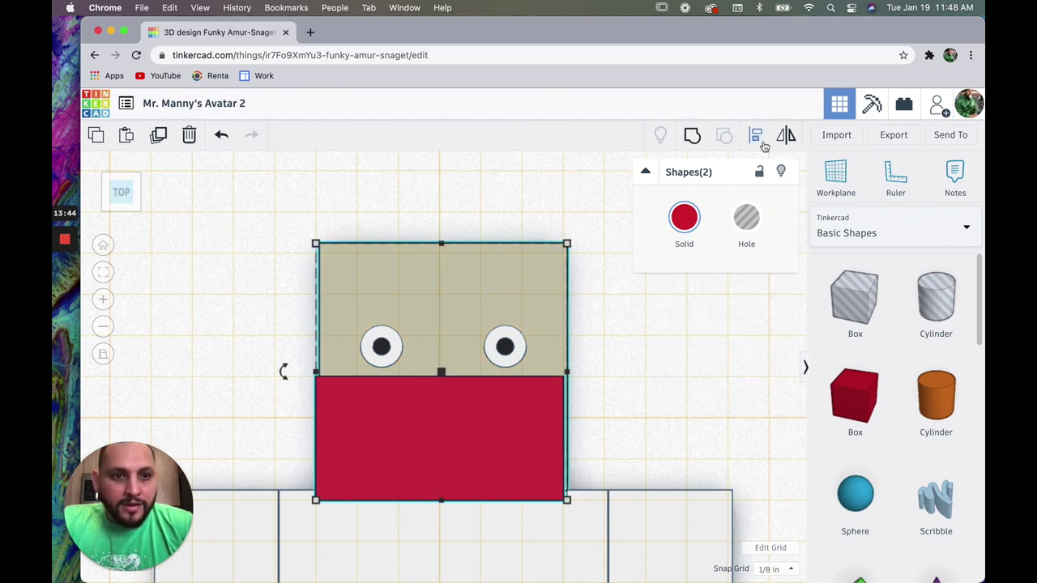
pyautogui.click(758, 138)
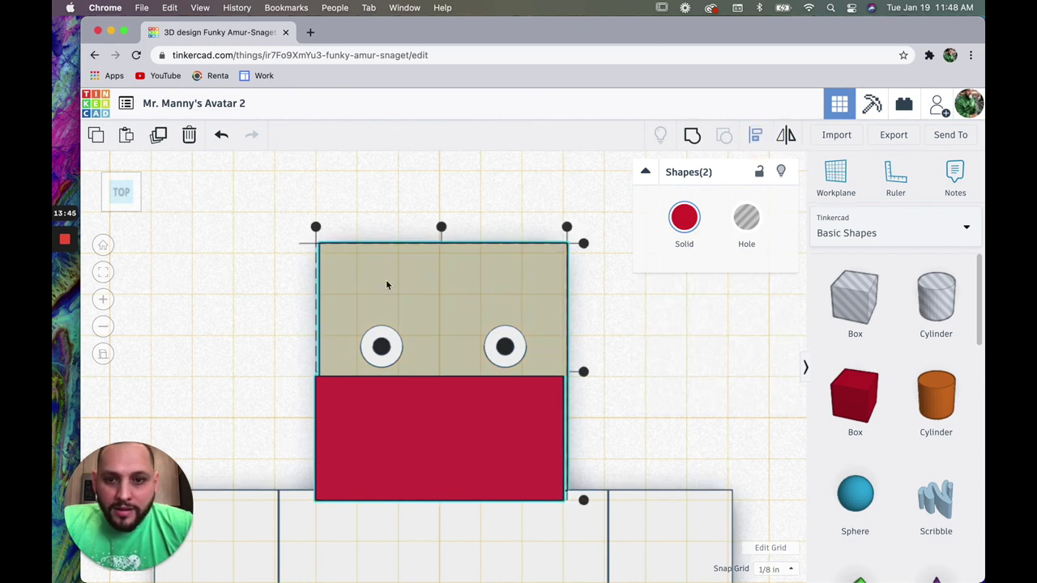
pyautogui.click(441, 227)
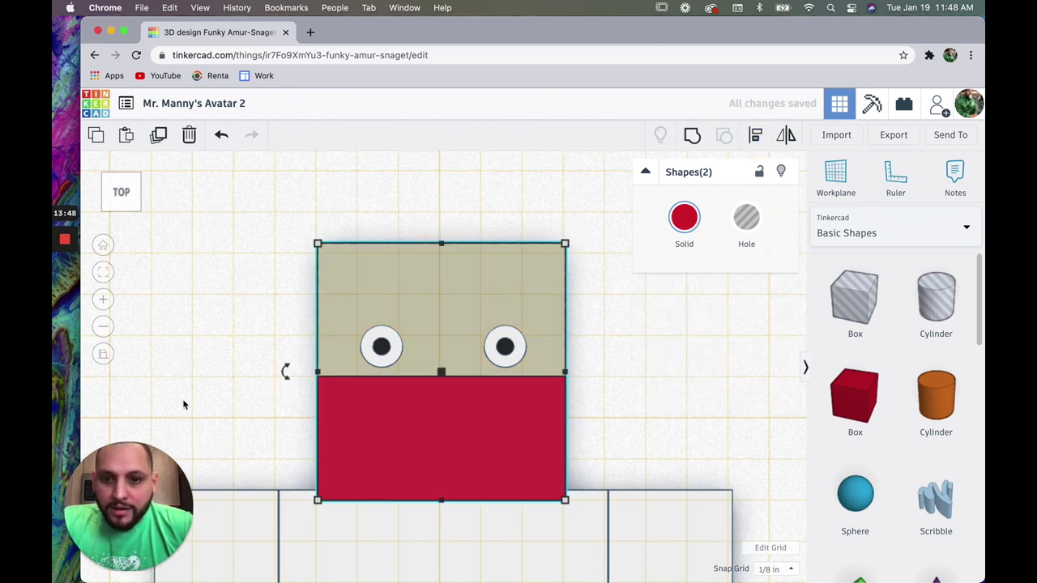
pyautogui.click(134, 209)
pyautogui.click(142, 193)
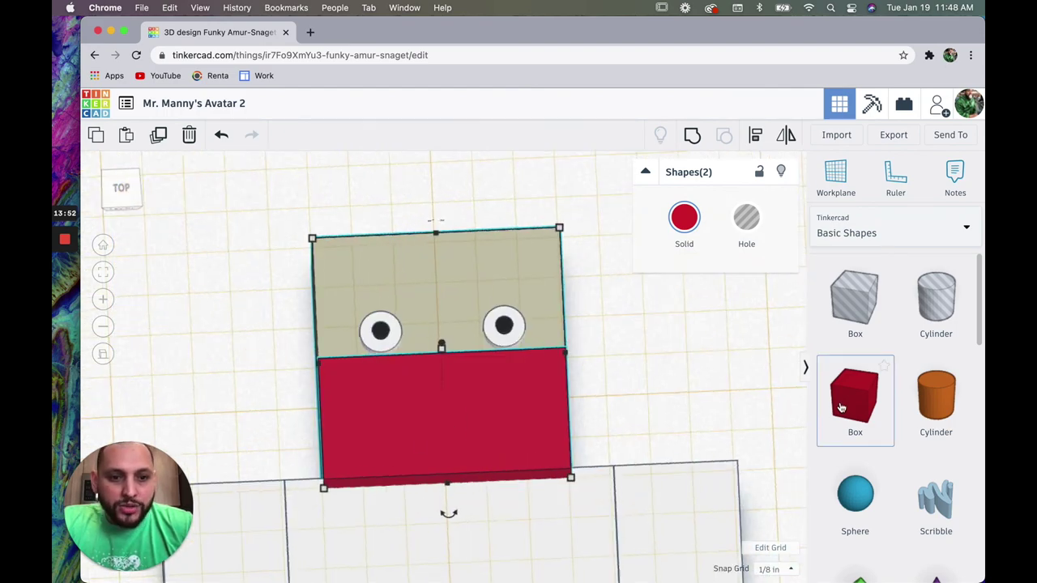
# Step: Colour the head and beard black, then undo since the head was included
pyautogui.click(684, 217)
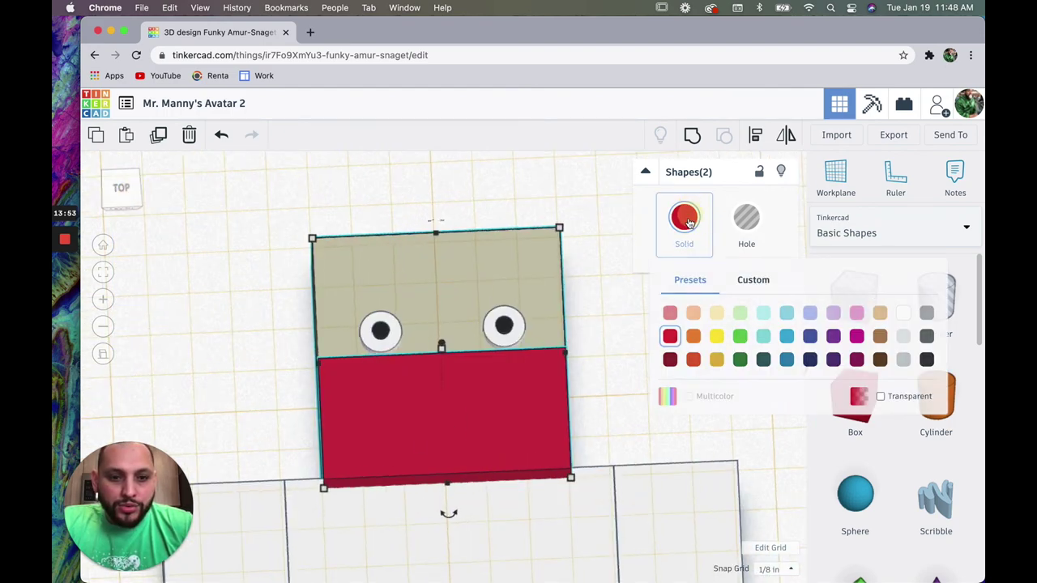
pyautogui.click(926, 358)
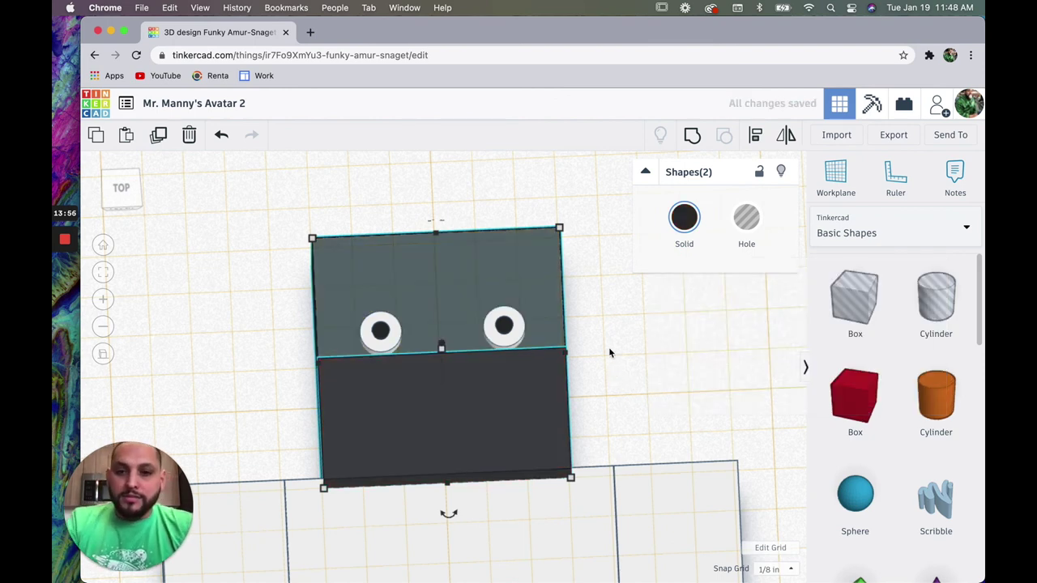
pyautogui.press('super+z')
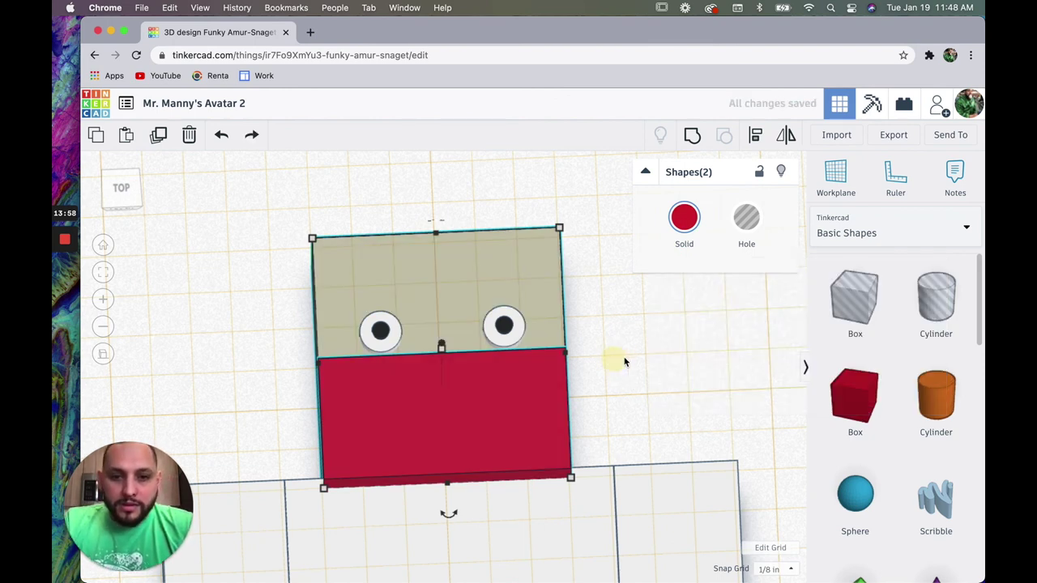
pyautogui.click(642, 352)
# Step: Colour only the beard block black, leaving the head tan
pyautogui.click(501, 415)
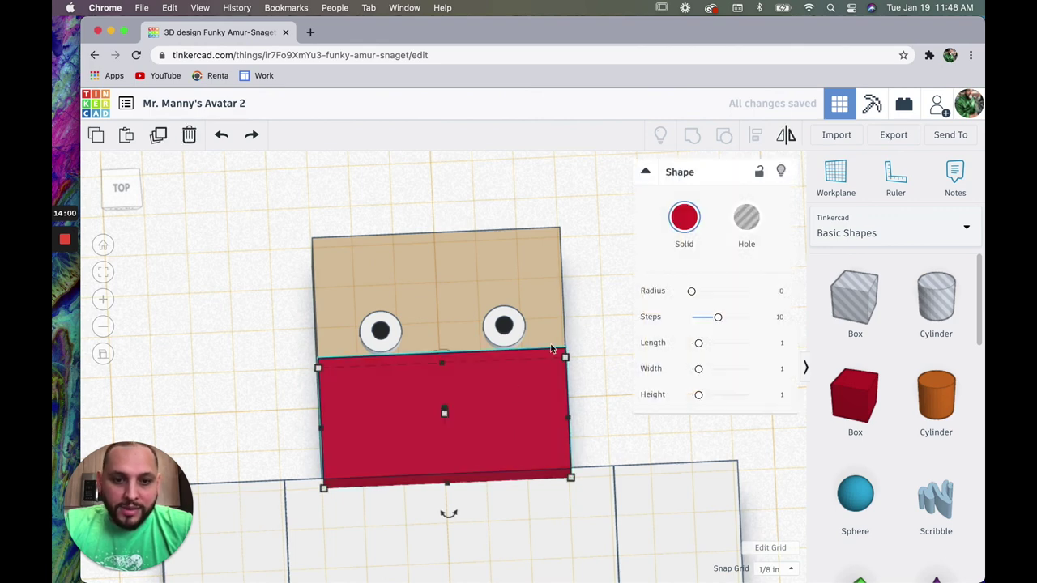
pyautogui.click(684, 217)
pyautogui.click(925, 358)
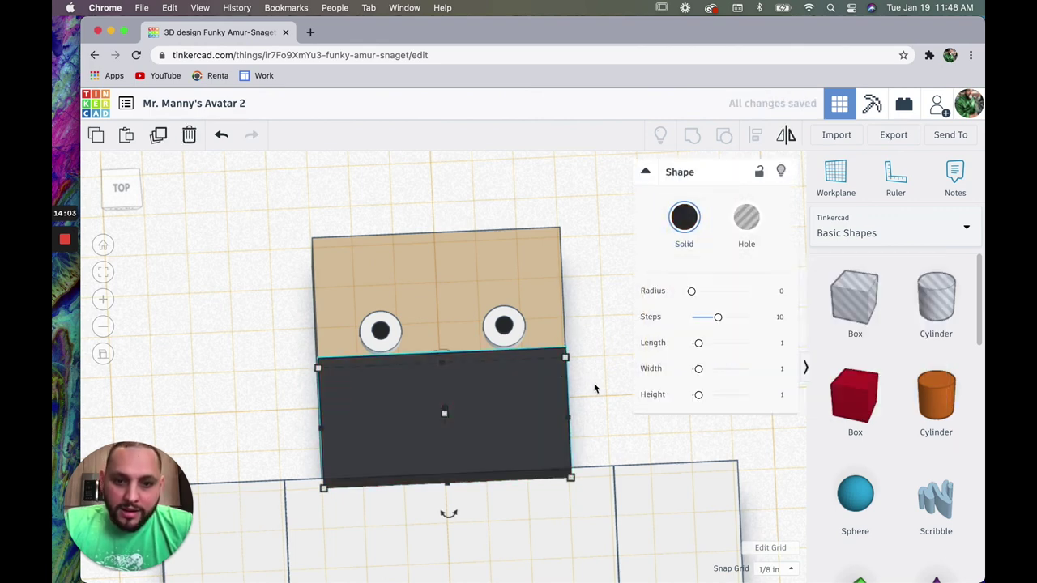
pyautogui.click(282, 342)
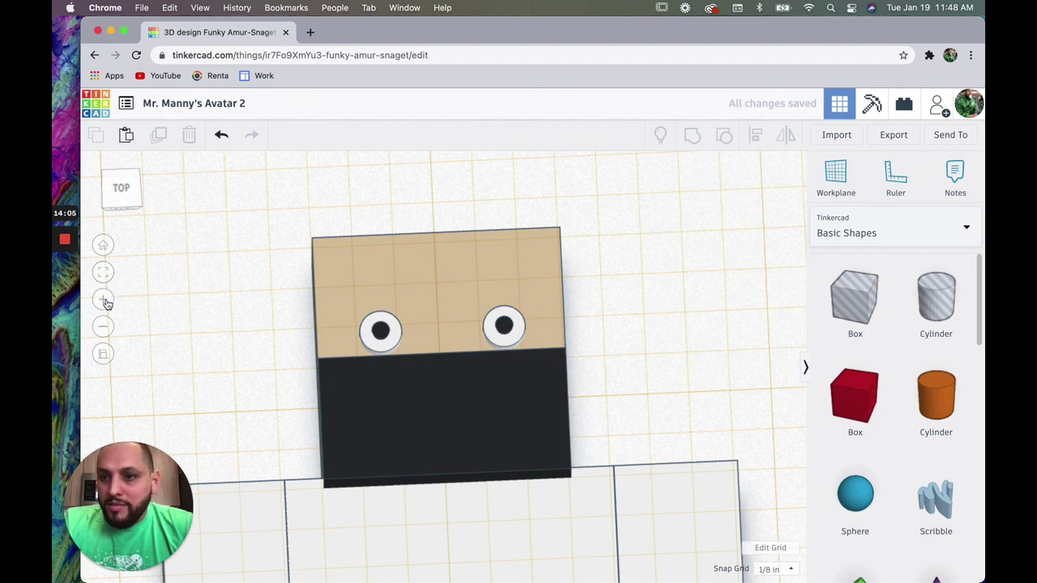
pyautogui.click(103, 326)
pyautogui.click(129, 188)
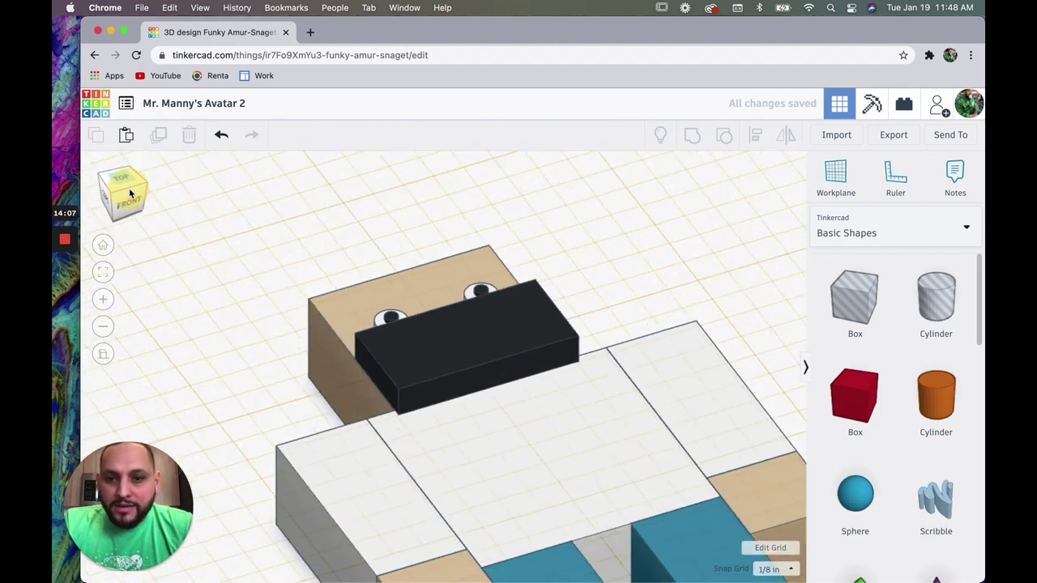
pyautogui.moveTo(128, 188)
pyautogui.mouseDown()
pyautogui.moveTo(150, 180)
pyautogui.moveTo(124, 194)
pyautogui.mouseUp()
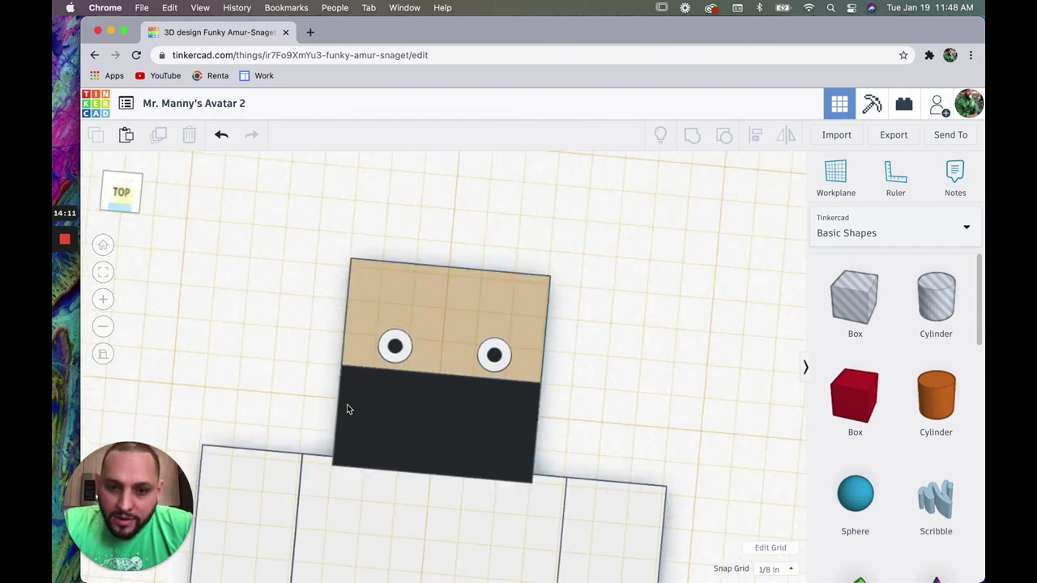
pyautogui.click(431, 443)
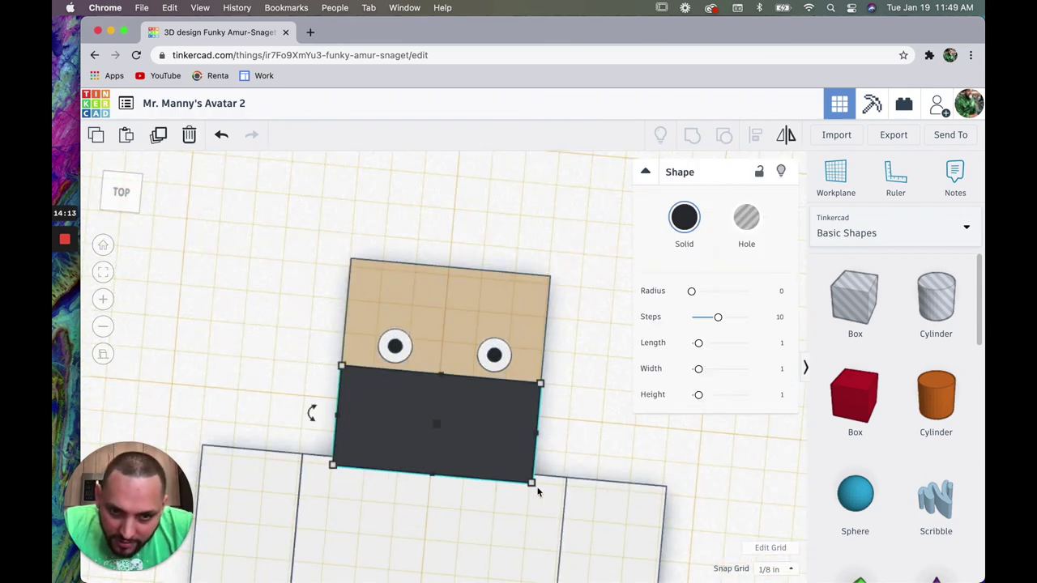
pyautogui.moveTo(531, 478)
pyautogui.mouseDown()
pyautogui.moveTo(531, 461)
pyautogui.moveTo(527, 478)
pyautogui.mouseUp()
pyautogui.press('super+z')
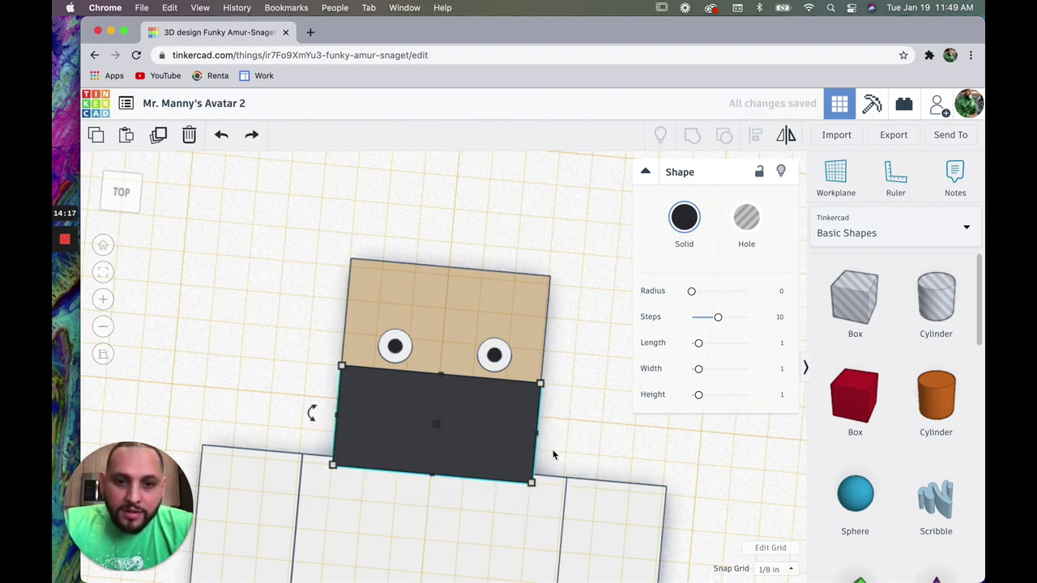
pyautogui.click(107, 325)
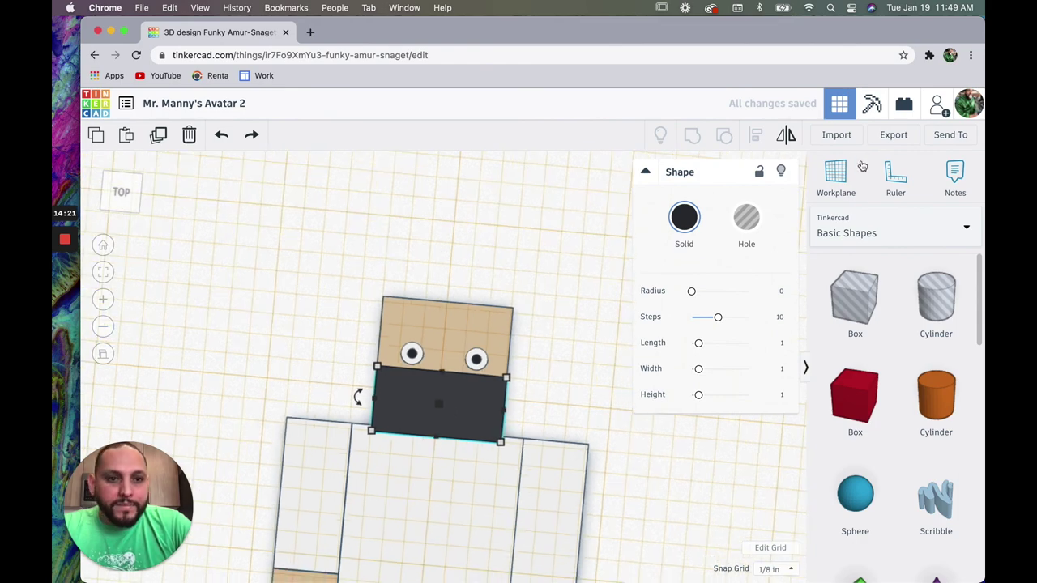
pyautogui.click(859, 170)
pyautogui.click(294, 293)
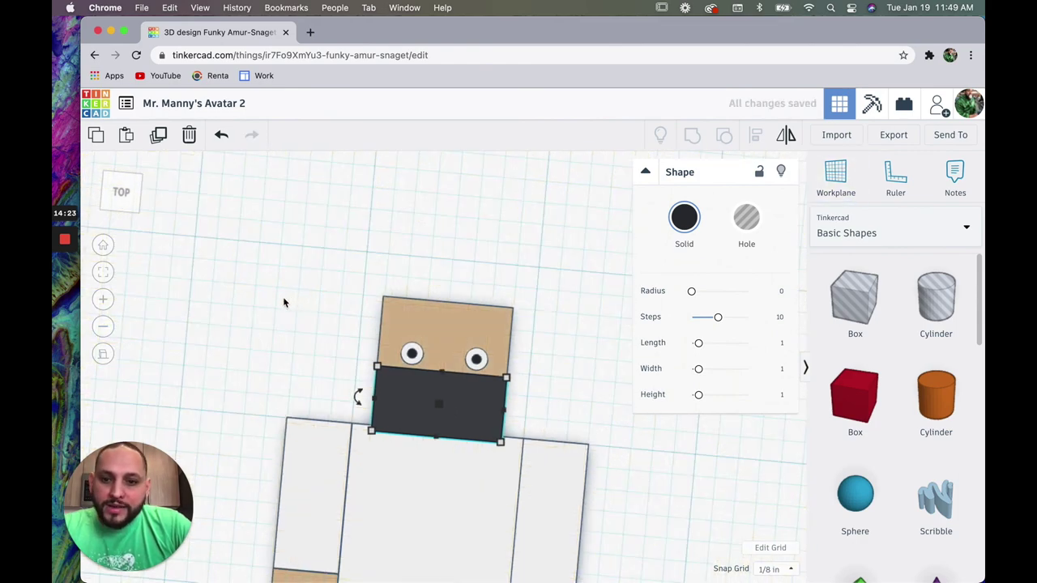
pyautogui.click(103, 326)
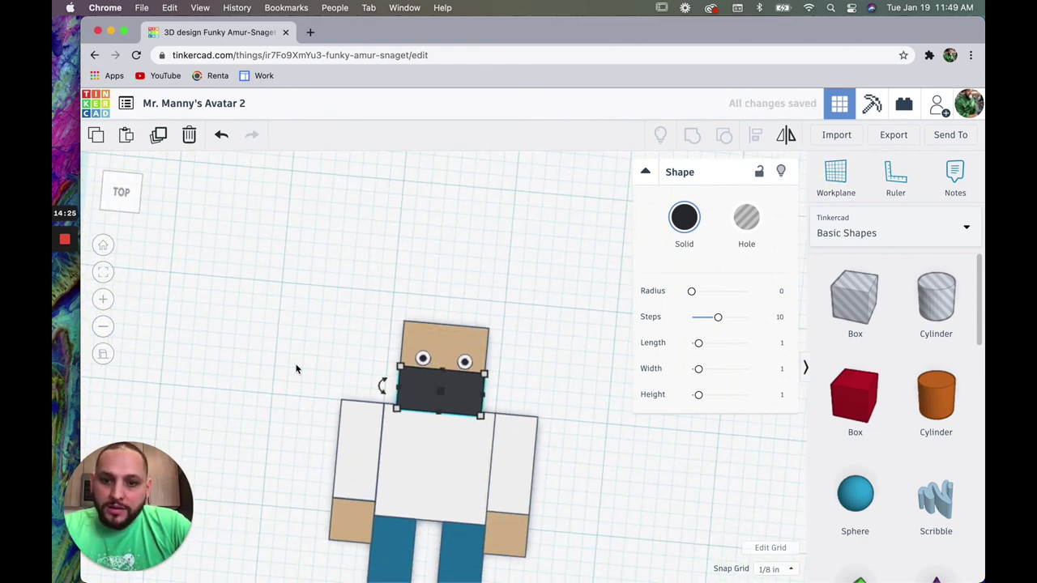
pyautogui.click(308, 338)
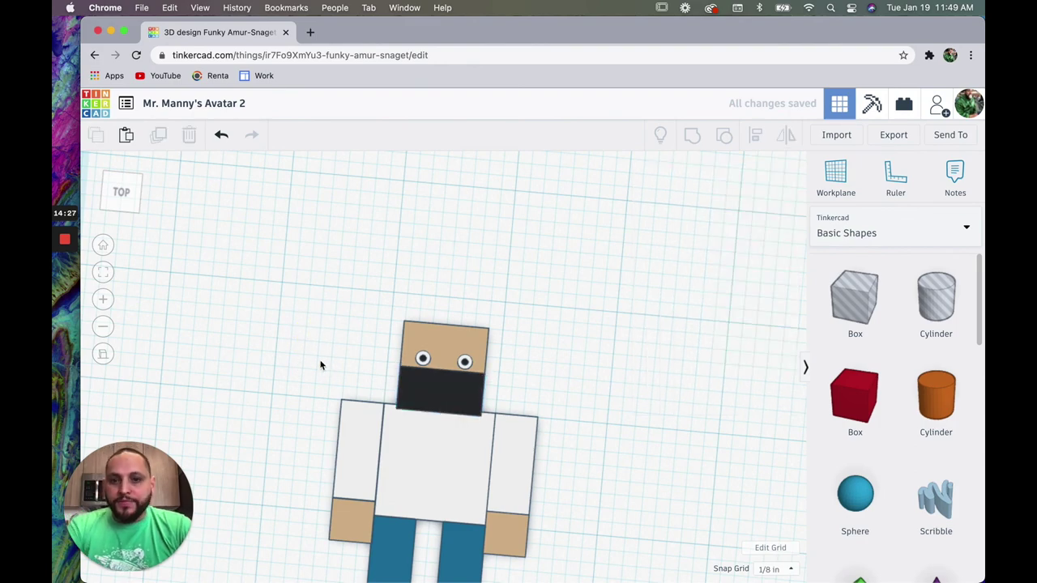
pyautogui.click(123, 189)
pyautogui.moveTo(126, 188)
pyautogui.mouseDown()
pyautogui.moveTo(102, 173)
pyautogui.moveTo(101, 190)
pyautogui.moveTo(121, 192)
pyautogui.mouseUp()
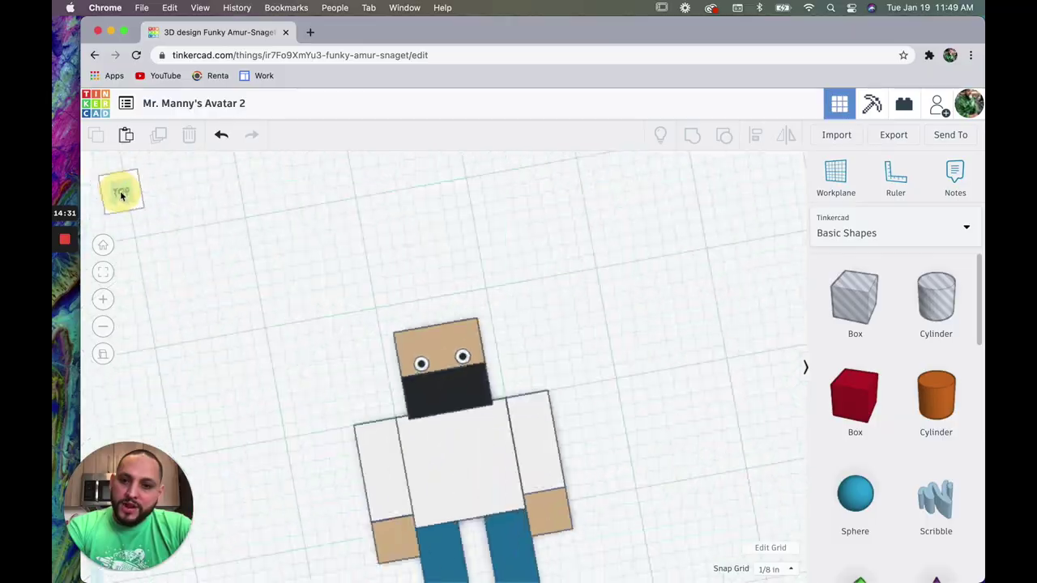